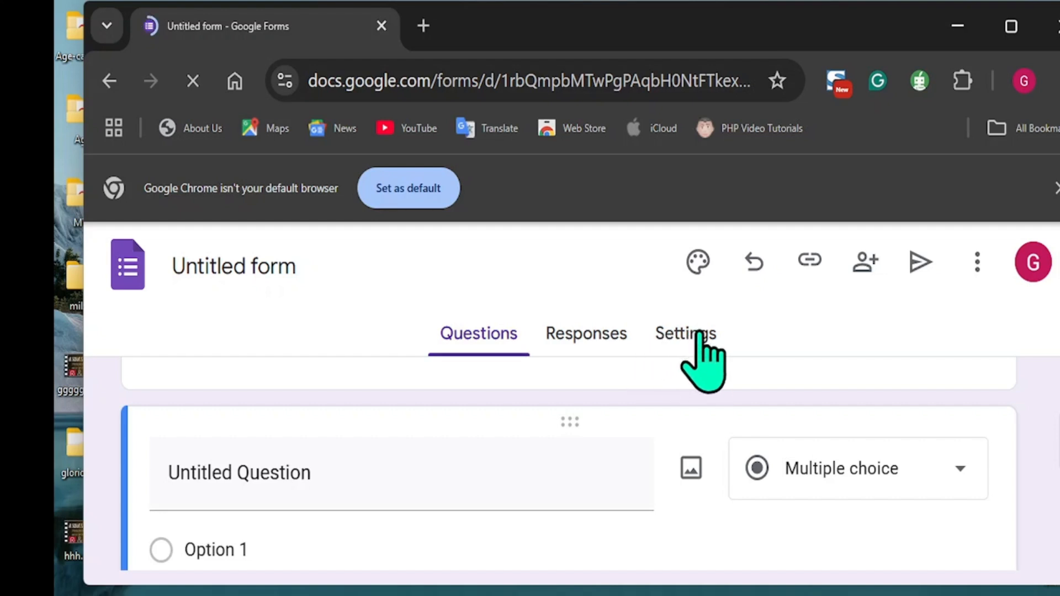
- Make the form a quiz and set the default question point value to 5 points
left_click(696, 339)
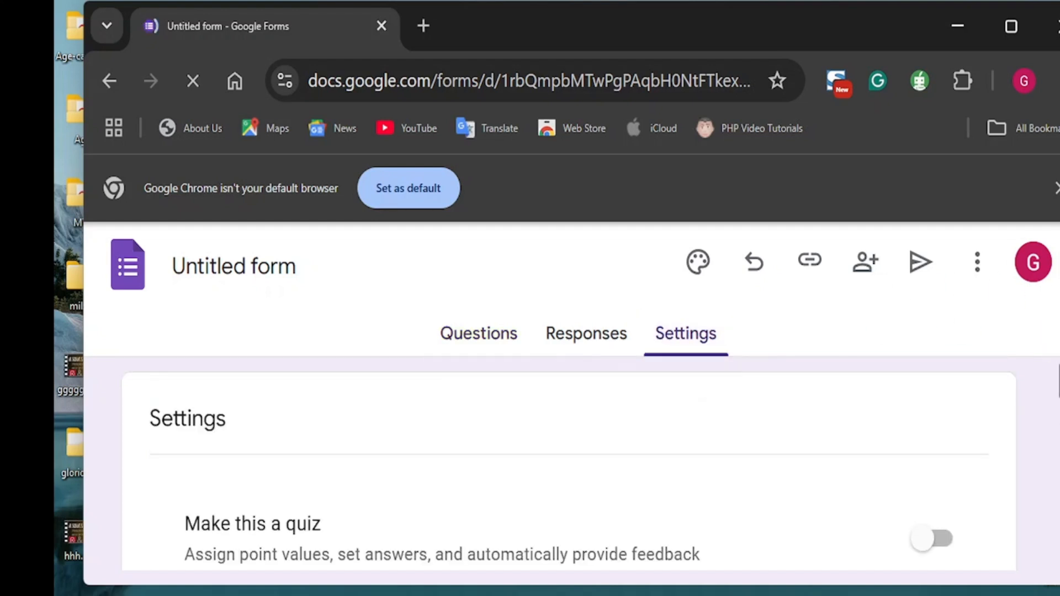
scroll(1058, 408, "down", 2)
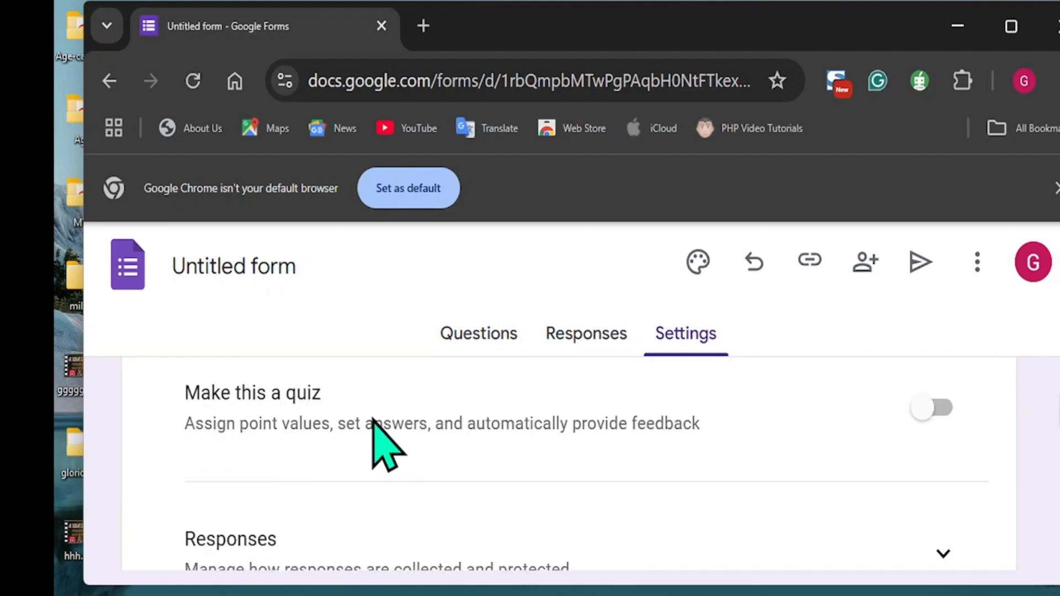
left_click(926, 408)
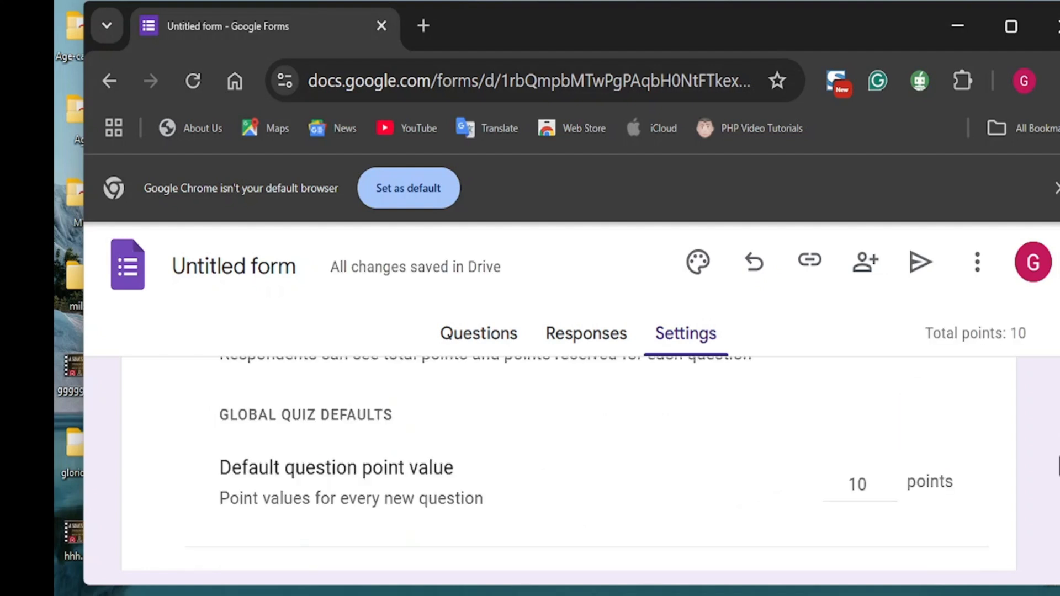
double_click(868, 472)
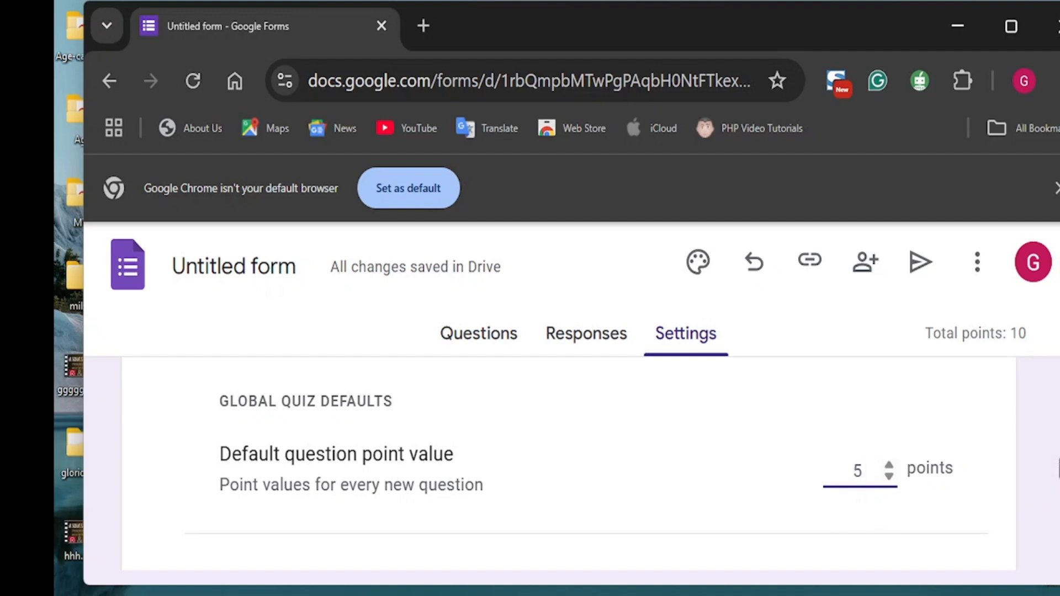
- Set the collection of respondents' email addresses to Verified in the form's response settings
scroll(1058, 469, "down", 5)
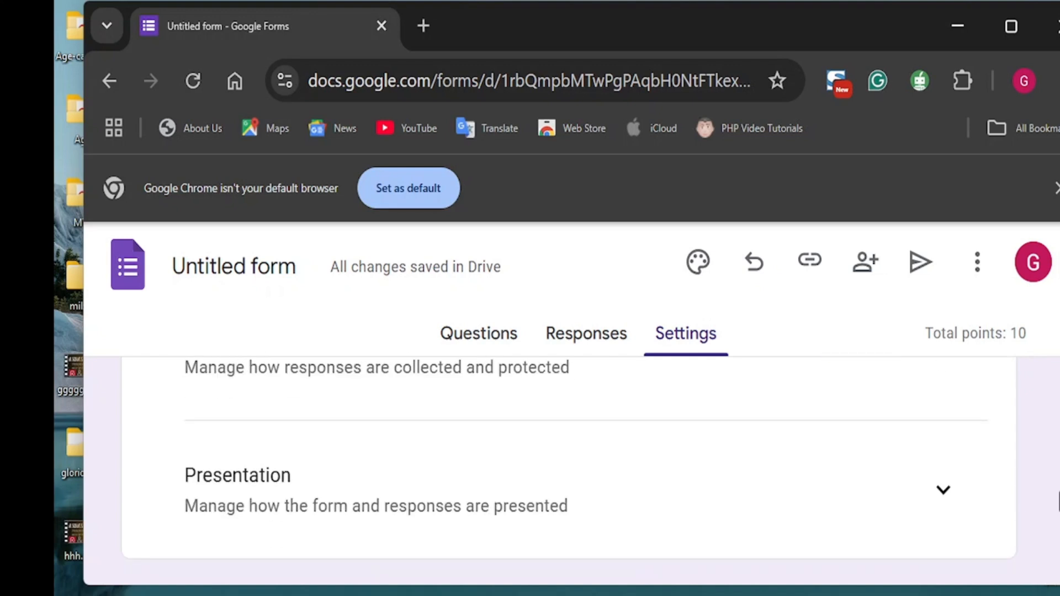
scroll(1057, 499, "up", 1)
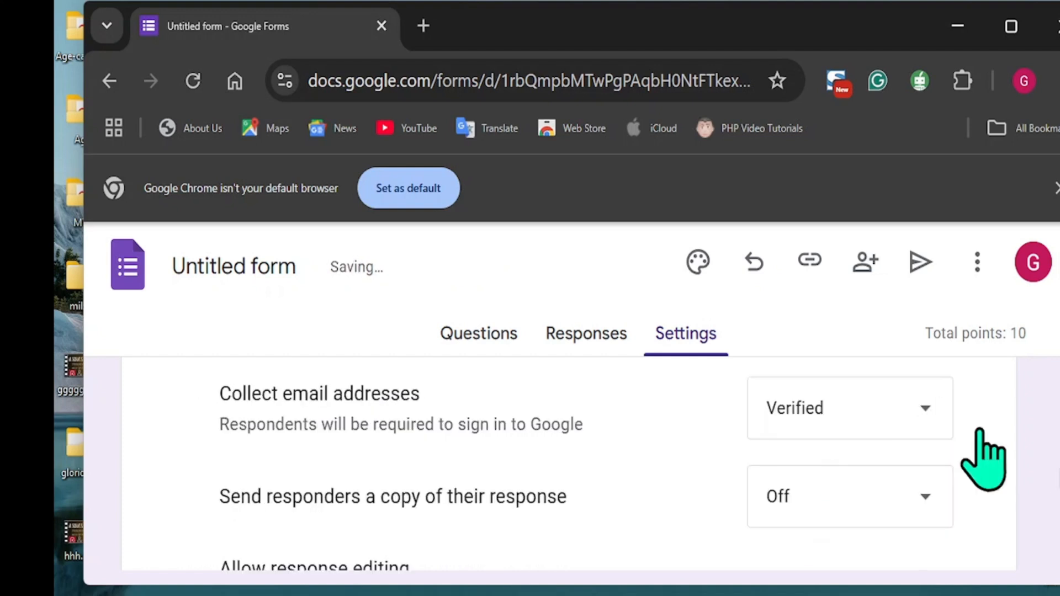
scroll(1058, 477, "down", 2)
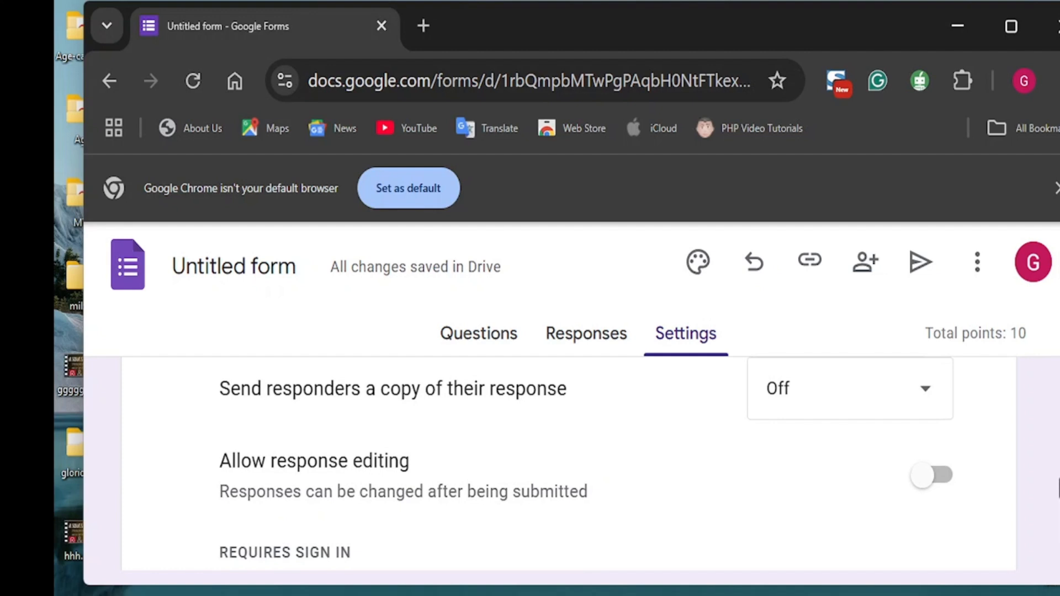
- Limit the form to 1 response and enable the progress bar in the presentation settings
left_click_drag(1059, 489, 1059, 506)
left_click_drag(1059, 498, 1058, 492)
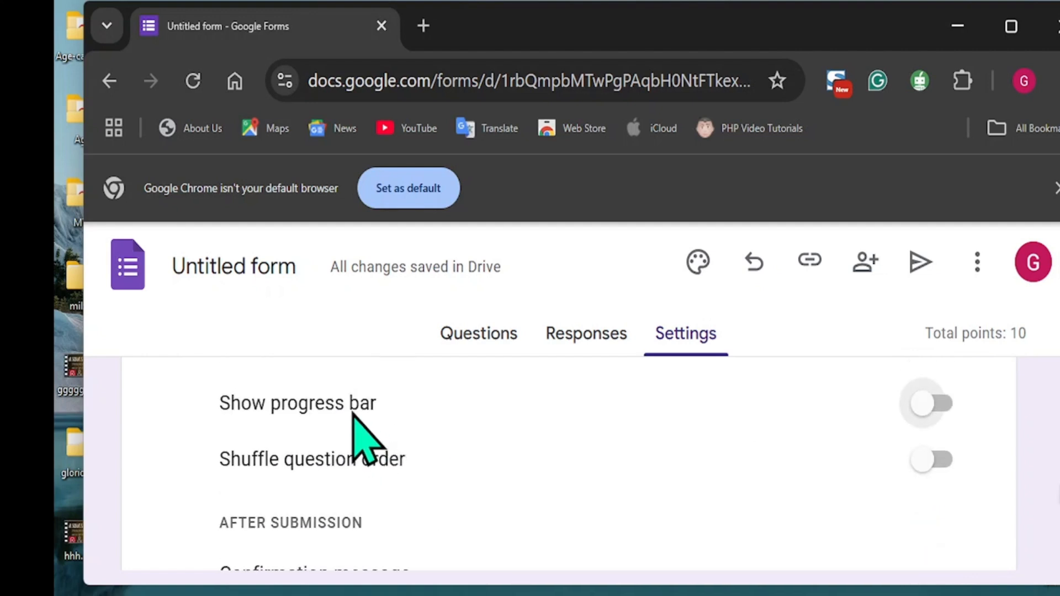
left_click(345, 396)
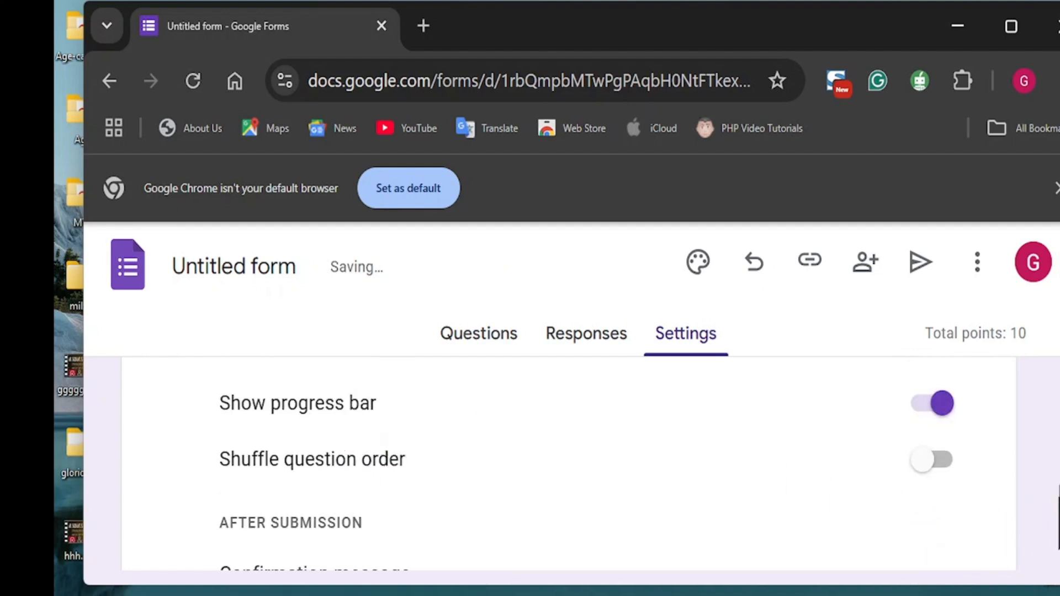
- Change the confirmation message to "Your results summary has been sent to your email." and save it
scroll(568, 469, "down", 3)
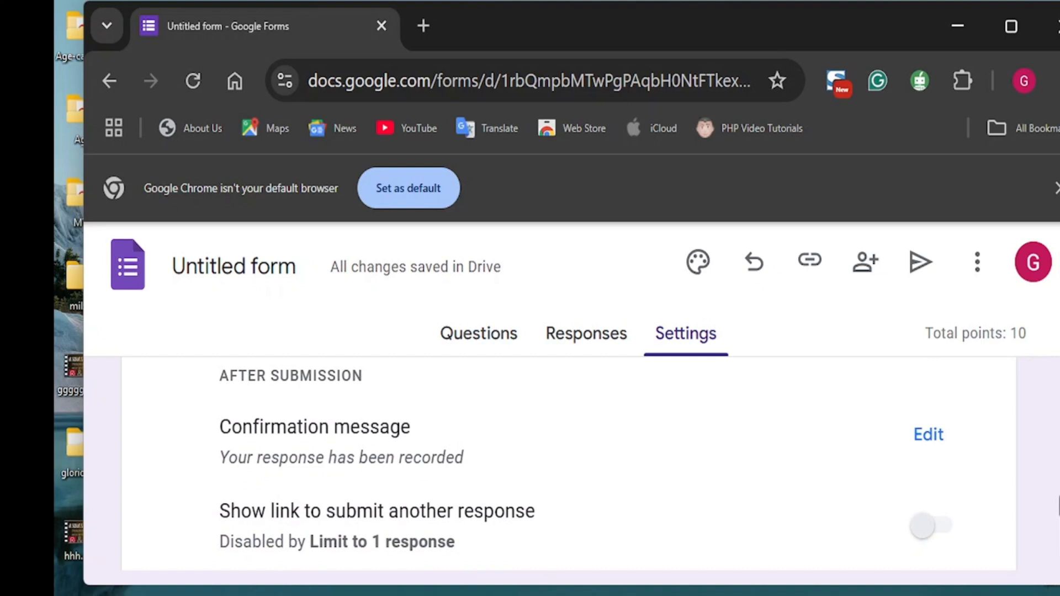
left_click(928, 434)
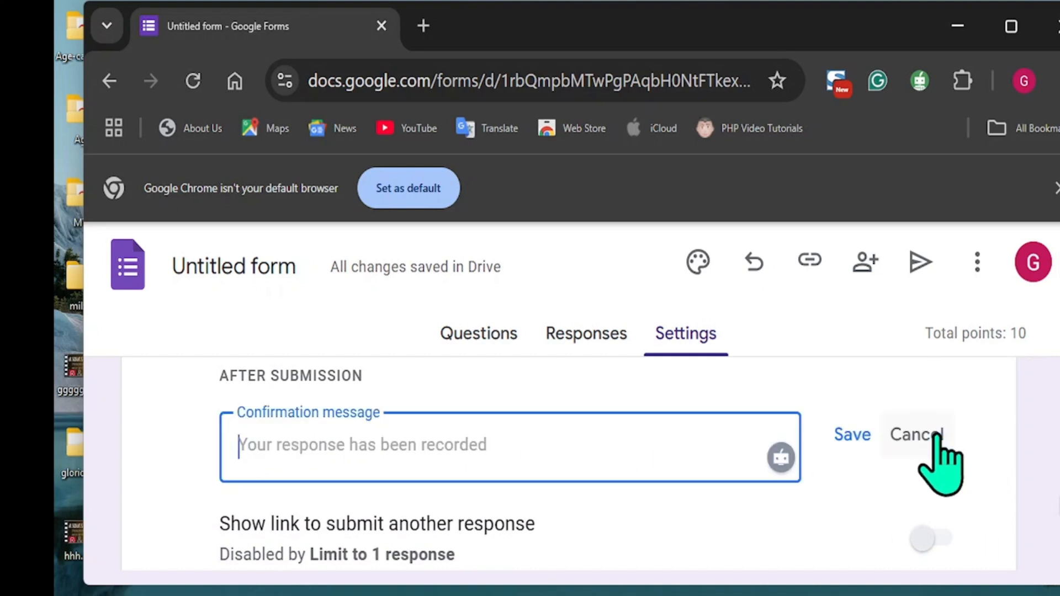
type("Your results s")
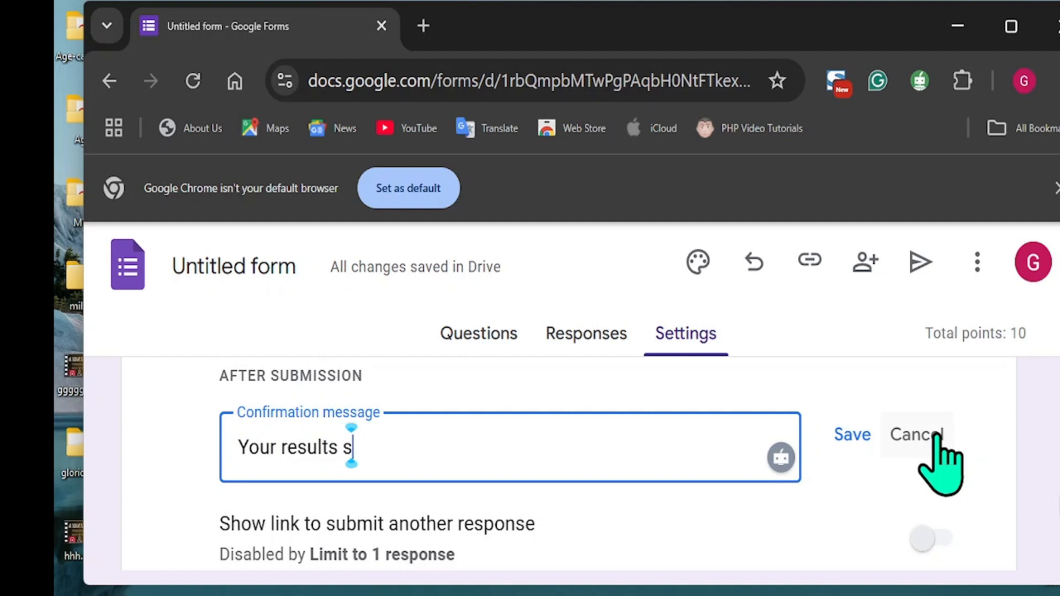
type("ummary has bee")
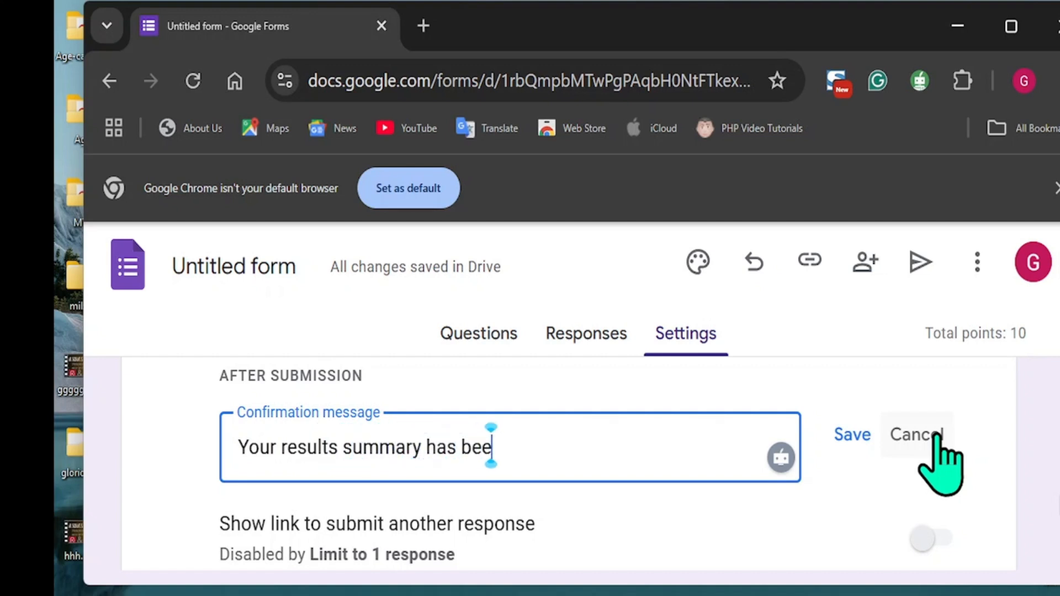
type("n sen")
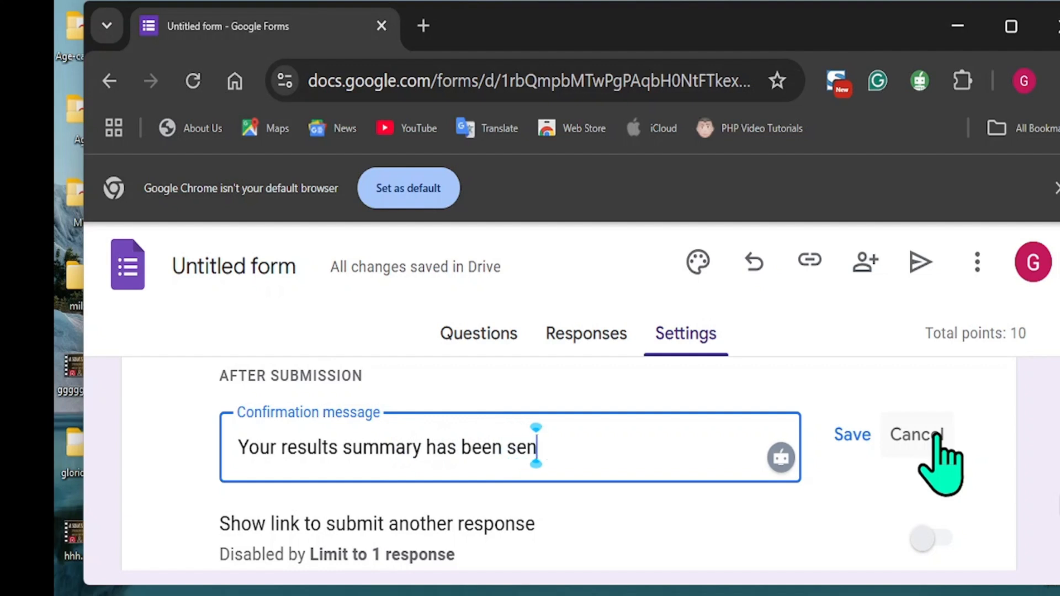
type("t to ")
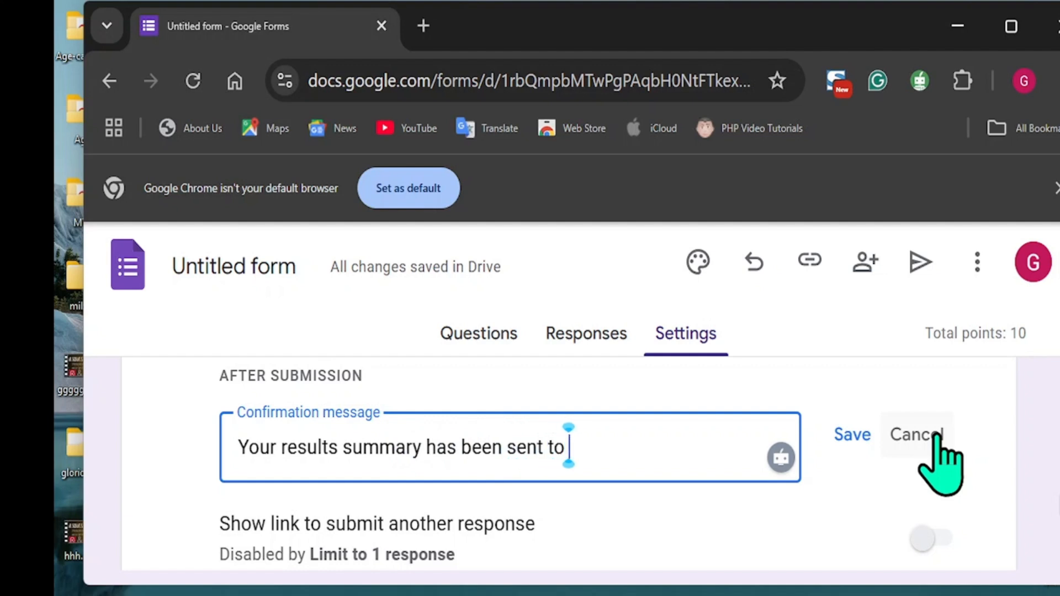
type("your")
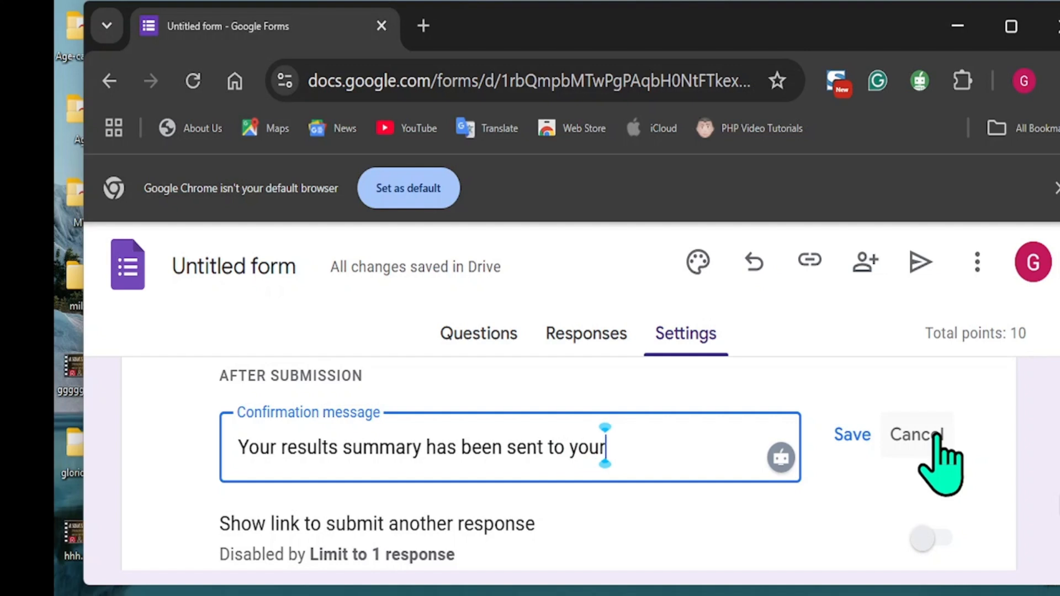
type(" email.")
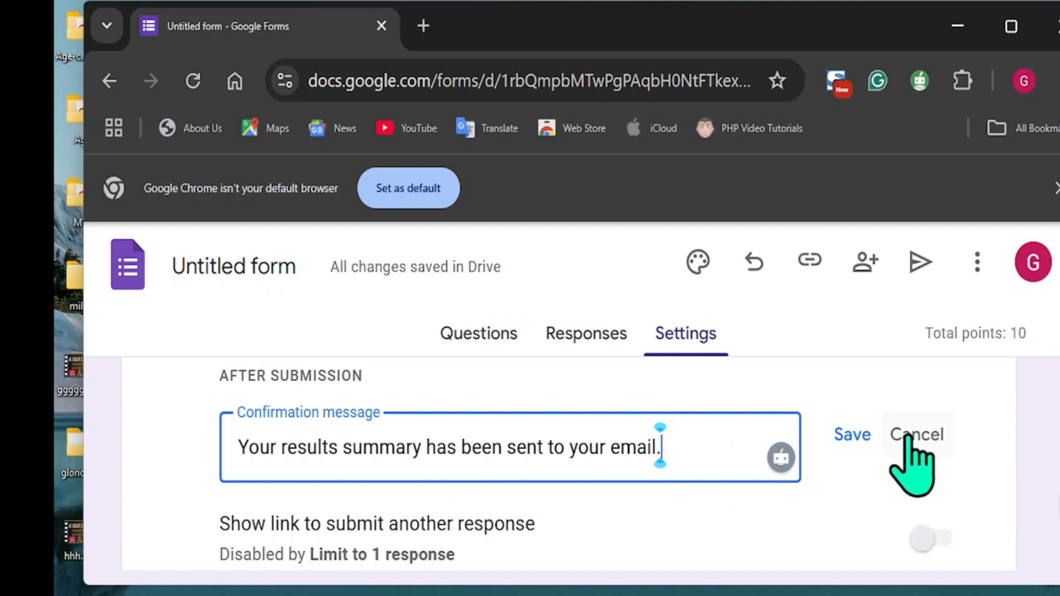
left_click(853, 436)
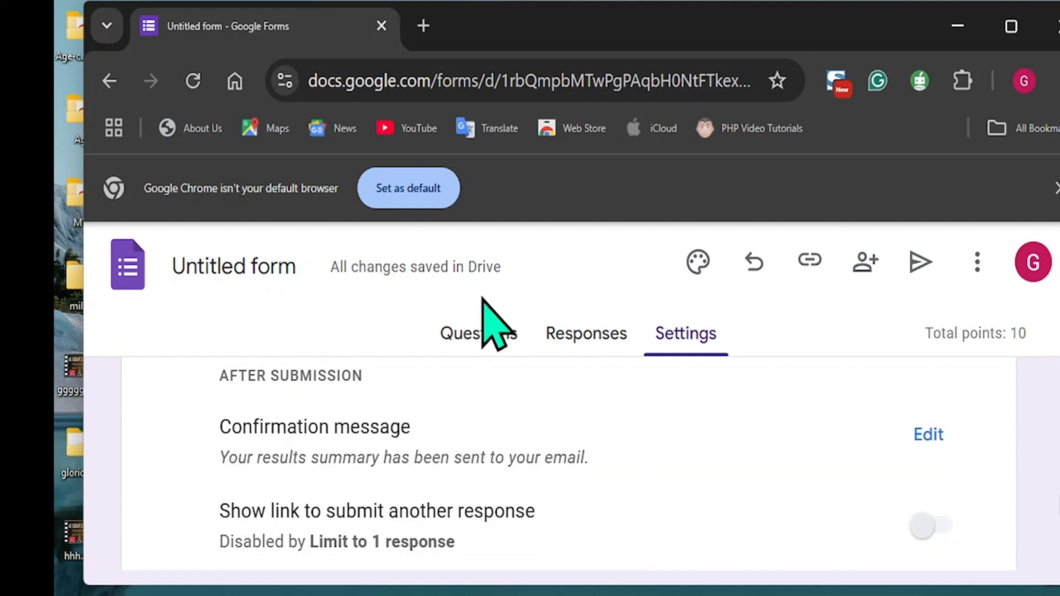
- Append "Milzox Smart" to the form's title among the questions and begin the form description with "Att"
left_click(467, 334)
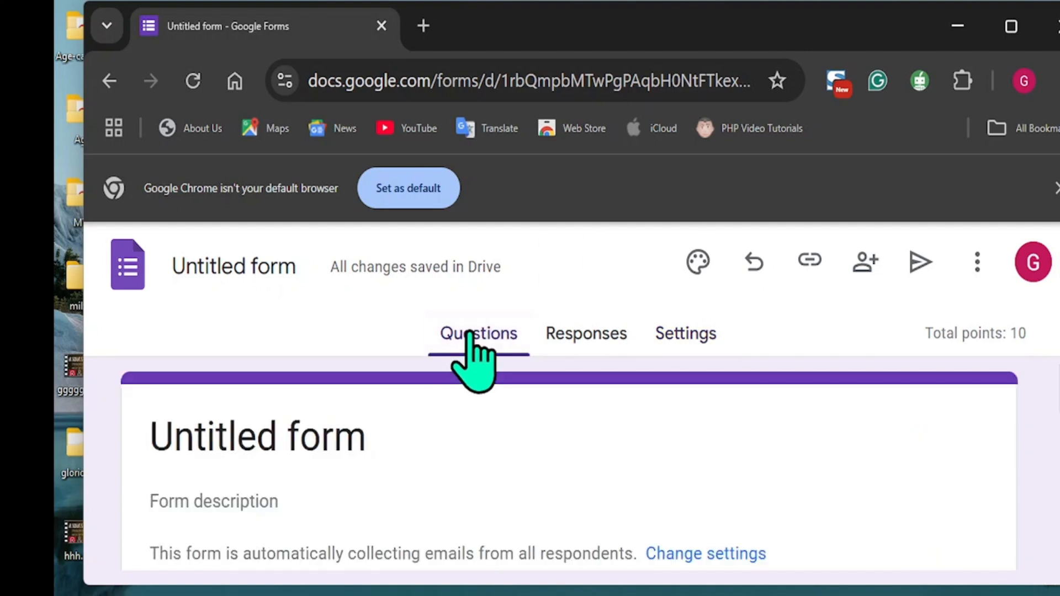
left_click(380, 435)
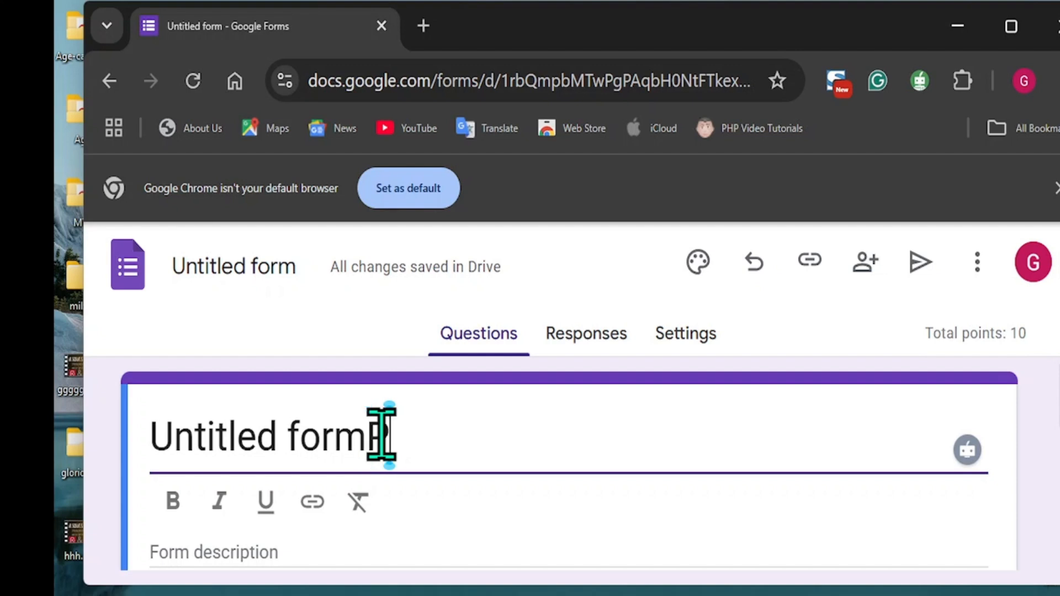
type("R")
key("BackSpace")
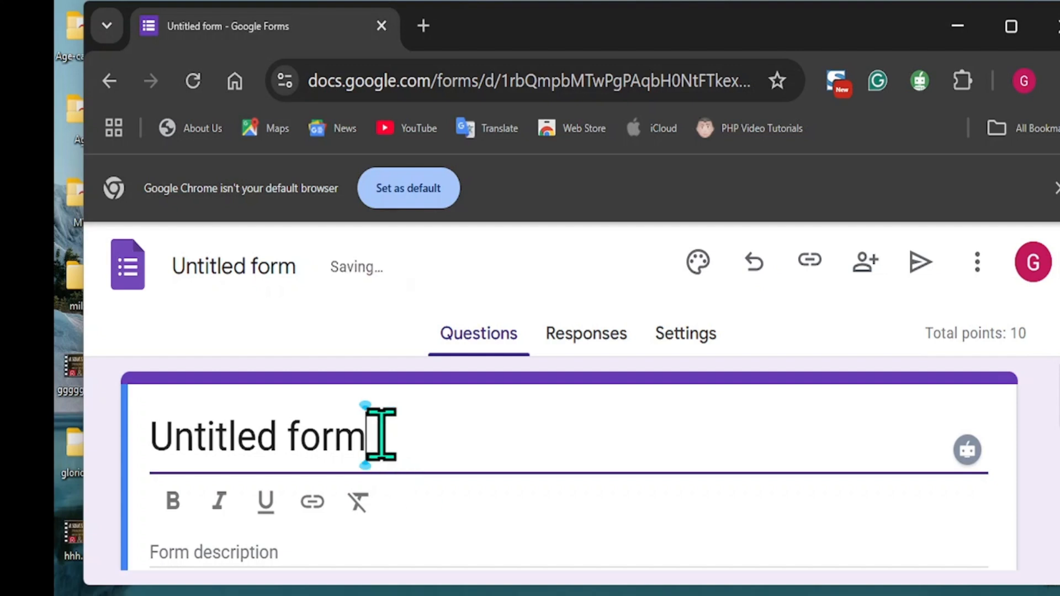
type("Mil")
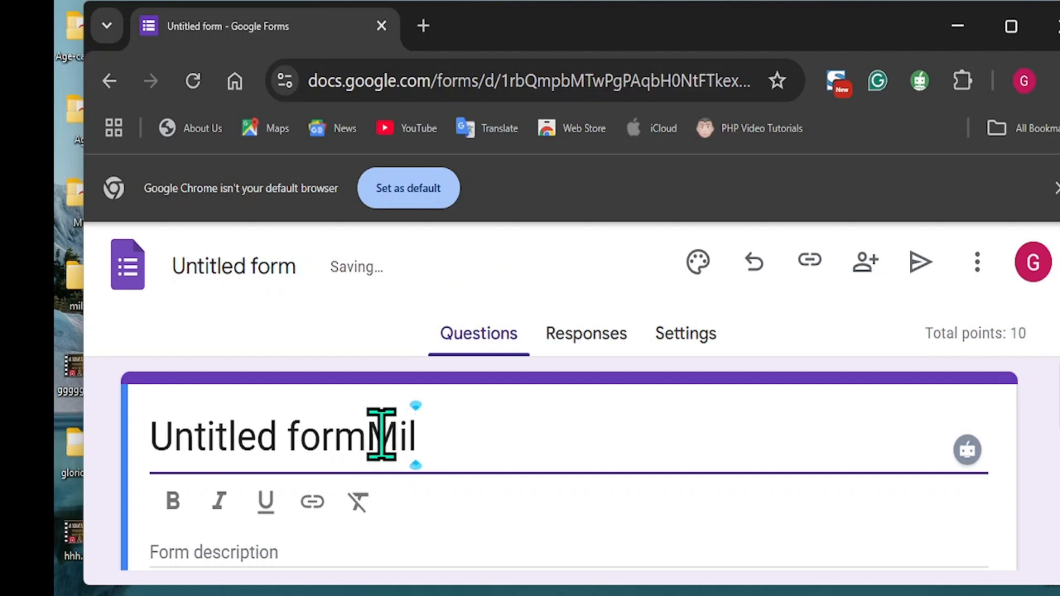
type("zox")
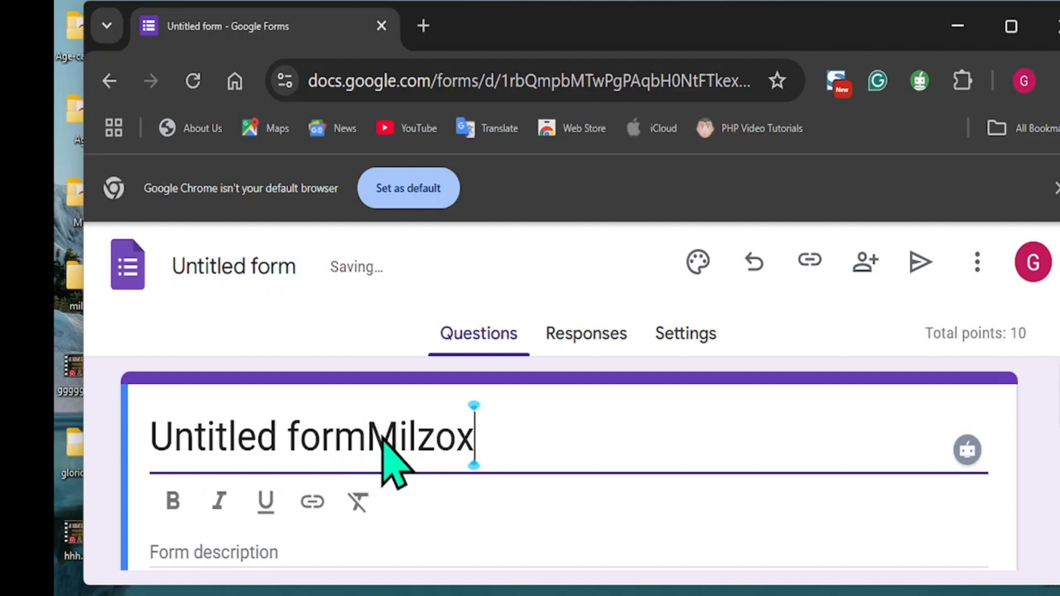
type(" Smart")
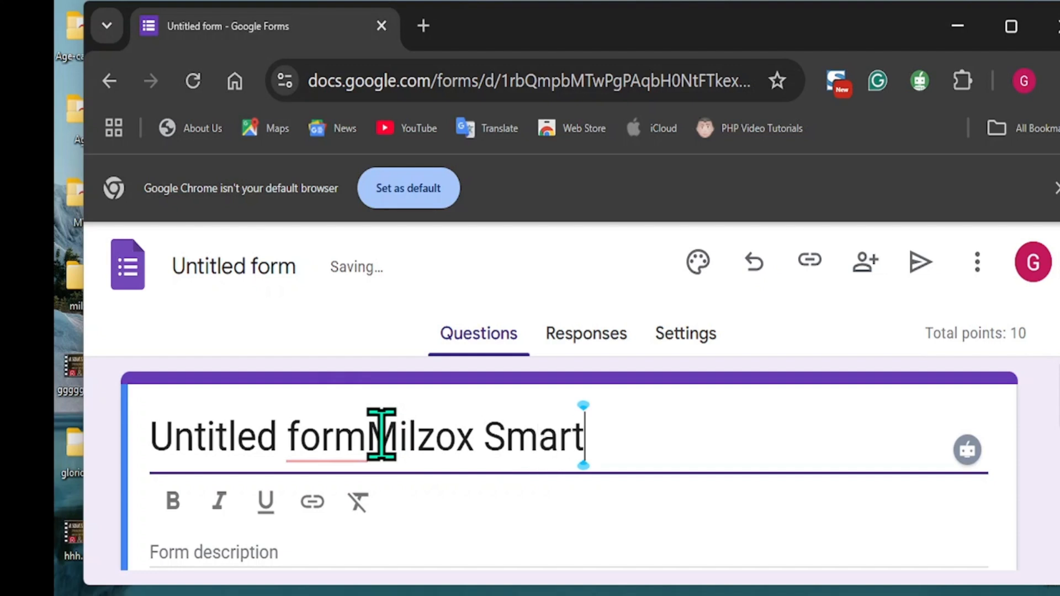
key("Return")
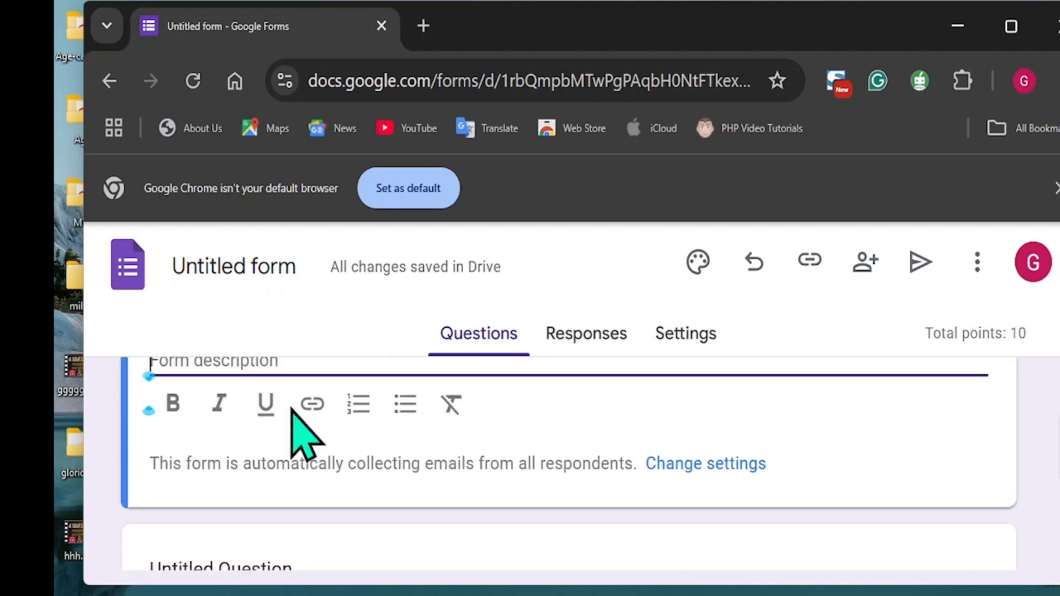
type("Att")
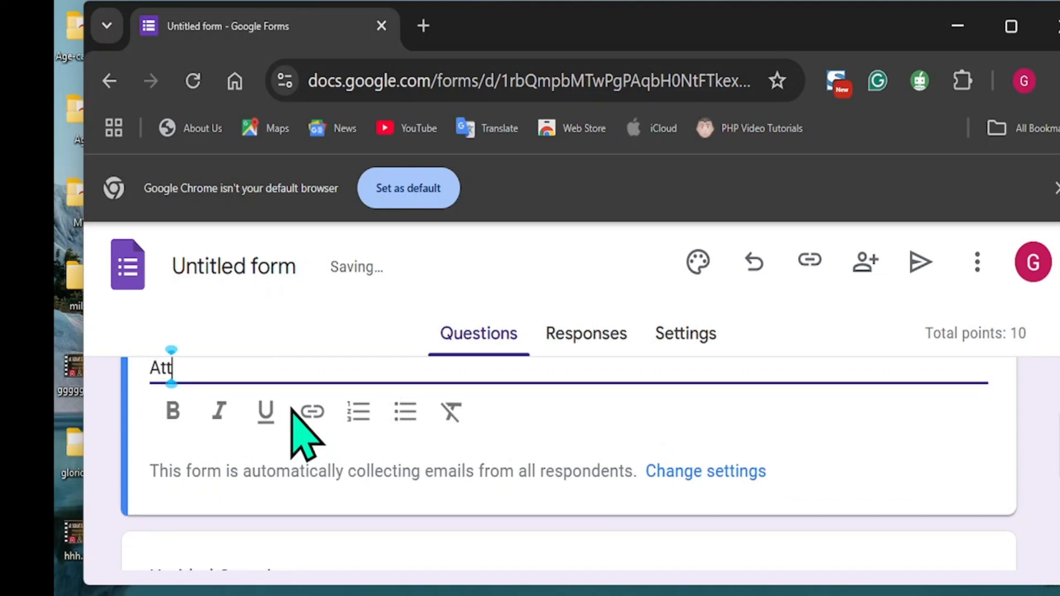
- Replace the untitled multiple-choice question's text with a question beginning "What is the ca"
scroll(303, 433, "down", 3)
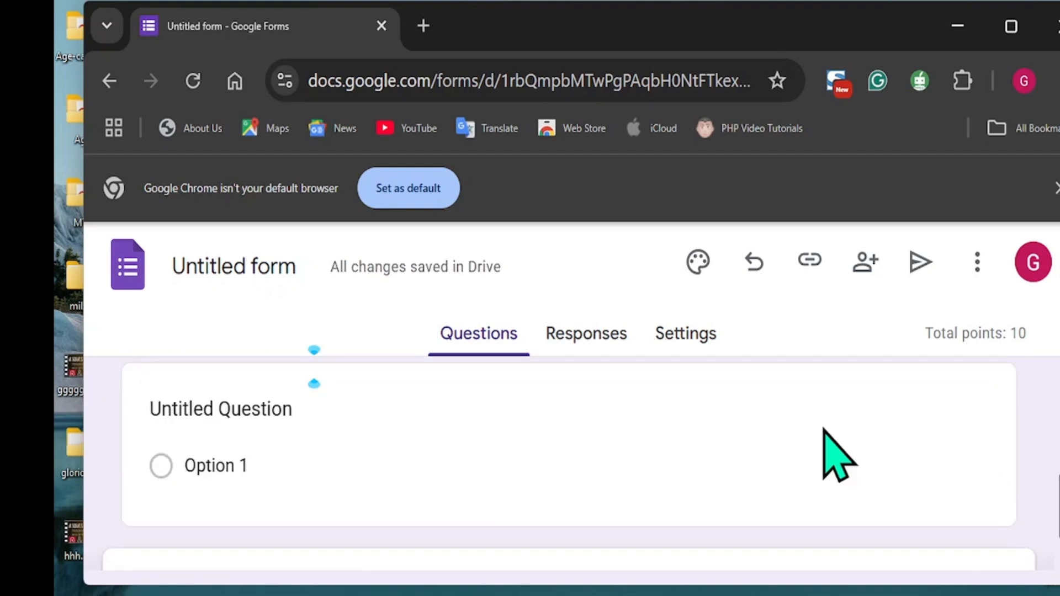
left_click(307, 405)
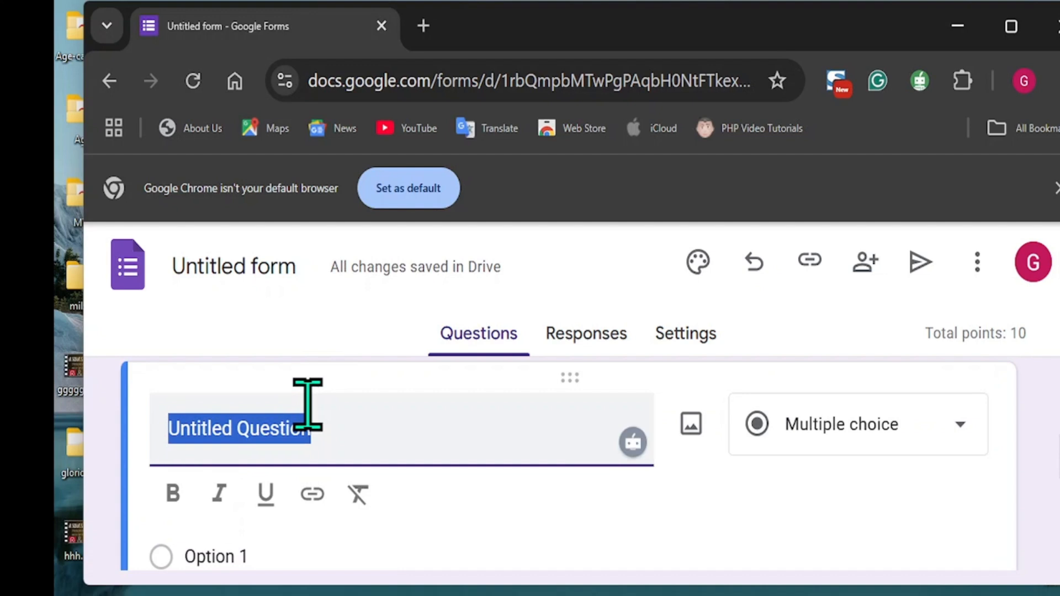
type("What is")
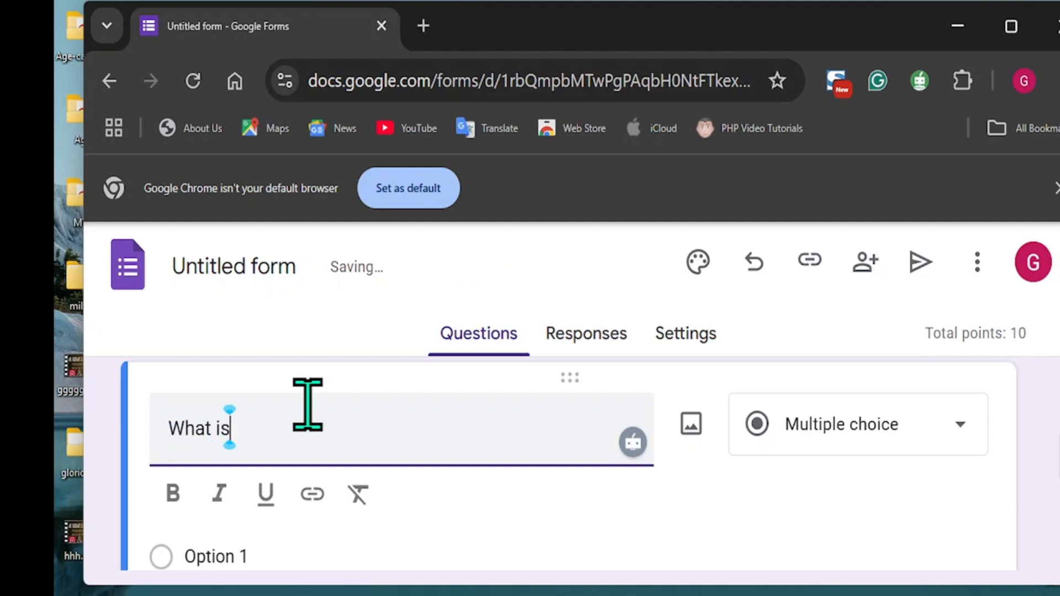
type("the ca")
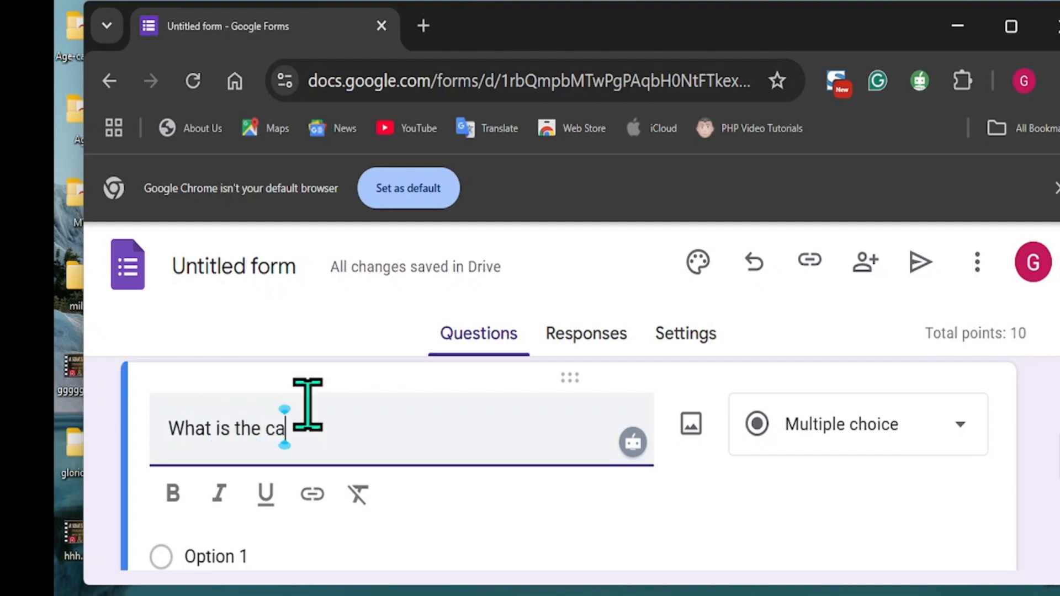
- Give the question three answer options: Ojodu, Ikeja and Yaba
scroll(227, 490, "down", 2)
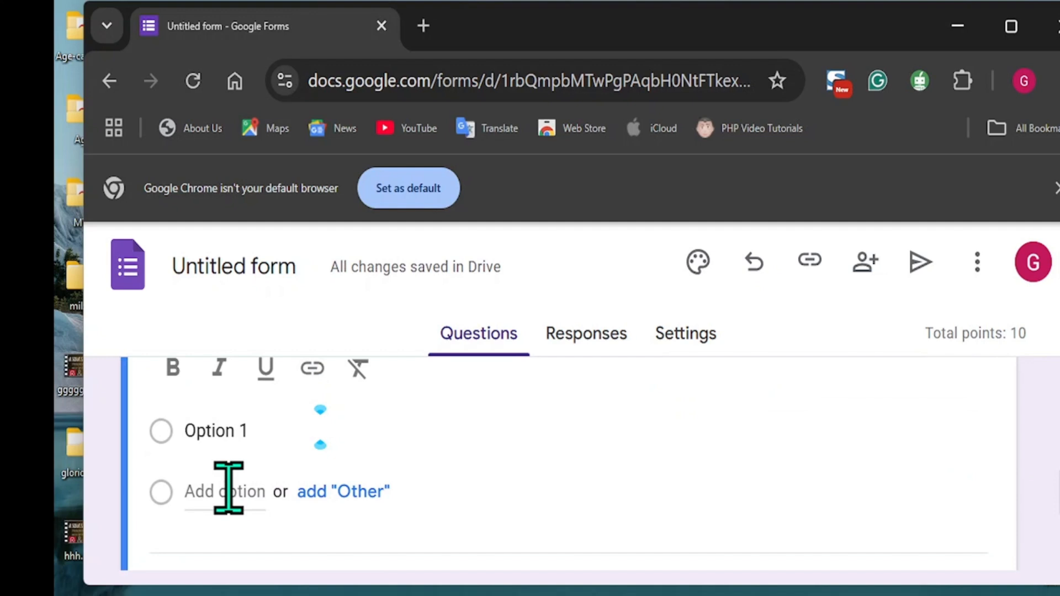
left_click(254, 427)
type("Ojodu")
scroll(219, 442, "down", 1)
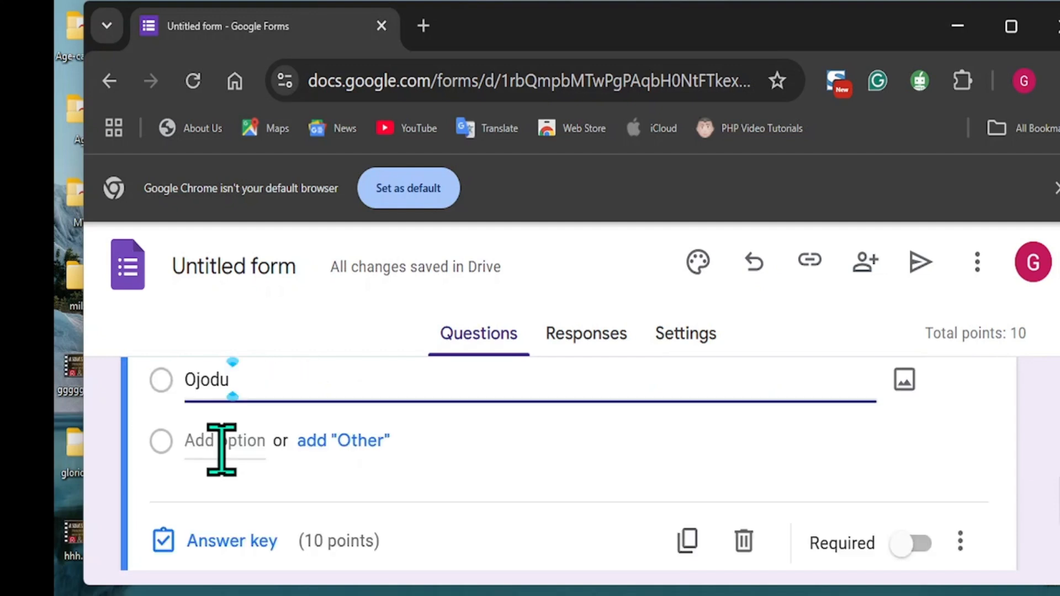
left_click(220, 442)
type("Ikeja")
left_click(219, 502)
type("Yaba")
- Open the Lagos state question's answer key and mark Ikeja as the correct answer
scroll(219, 502, "down", 1)
scroll(221, 518, "down", 1)
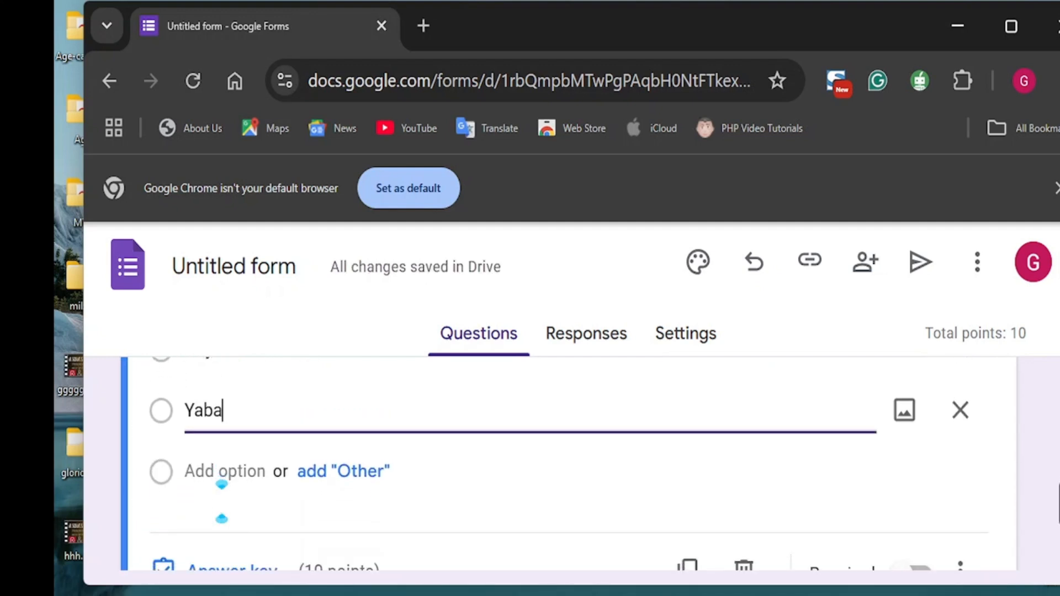
scroll(222, 484, "down", 2)
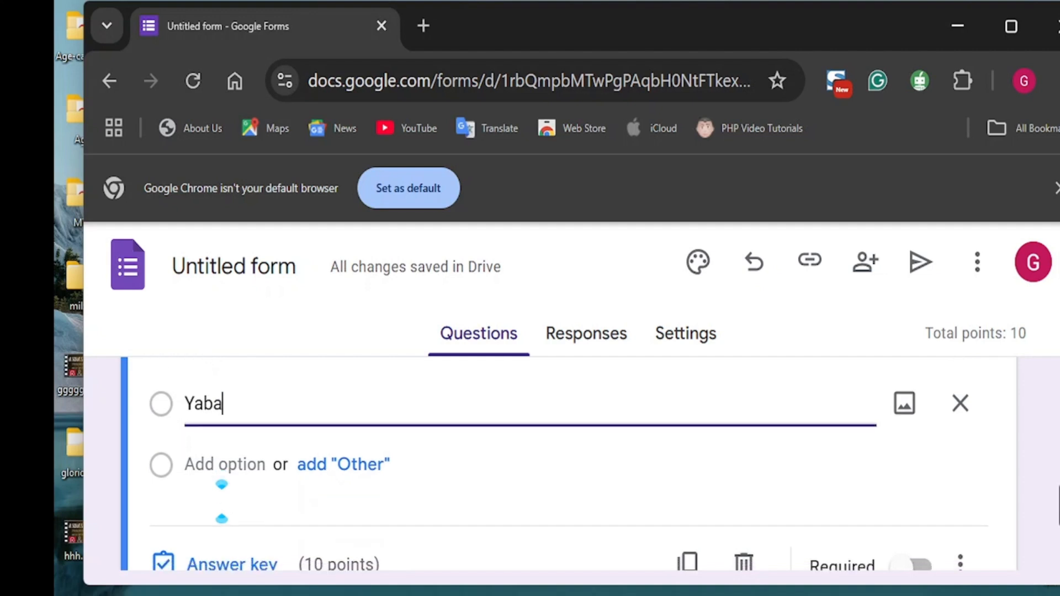
left_click(231, 465)
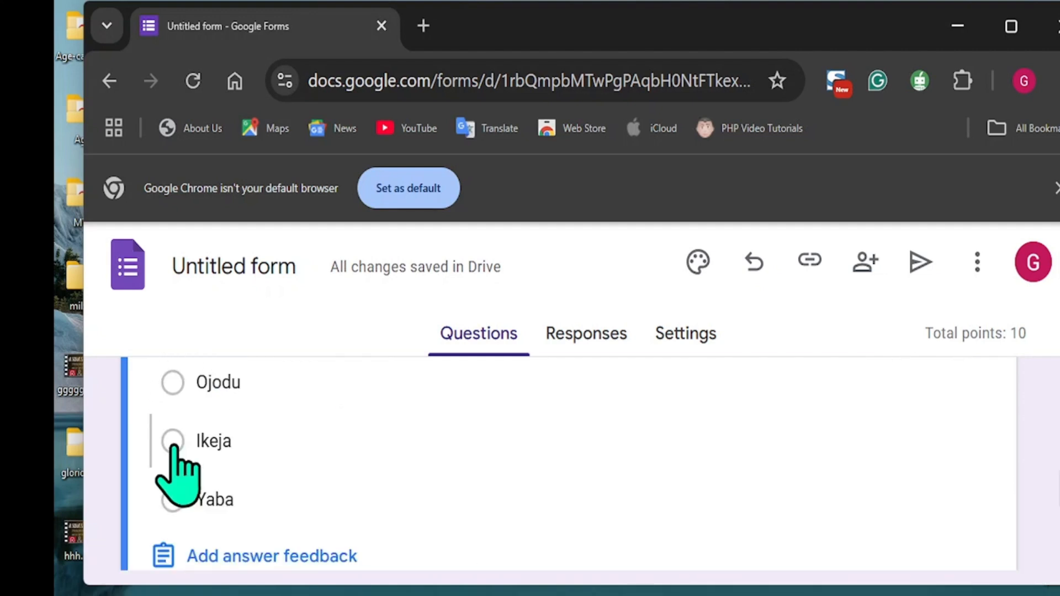
left_click(172, 441)
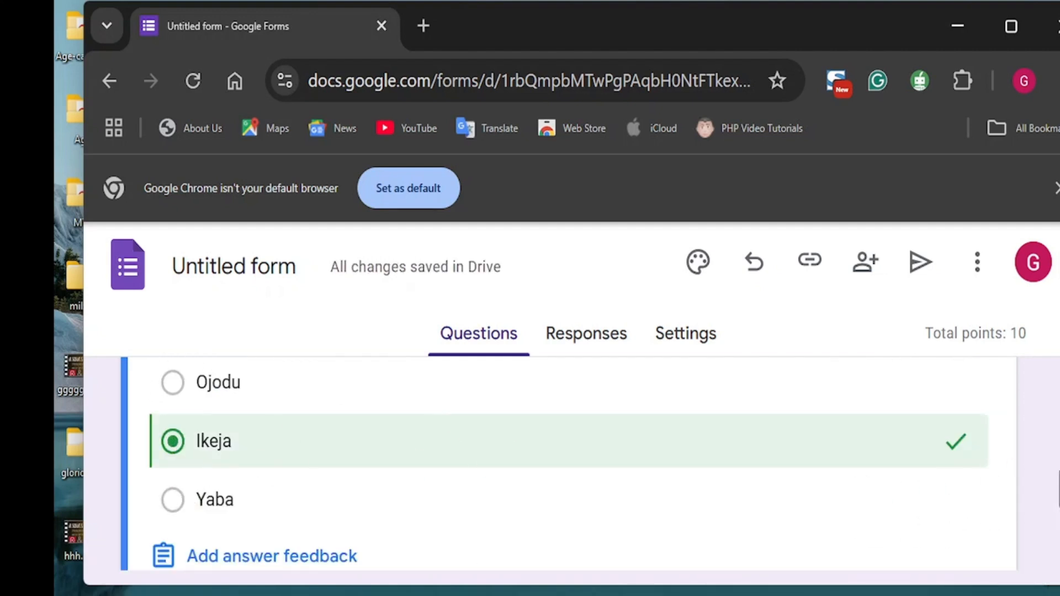
- Set the Lagos state question's value to 5 points
scroll(1056, 469, "up", 2)
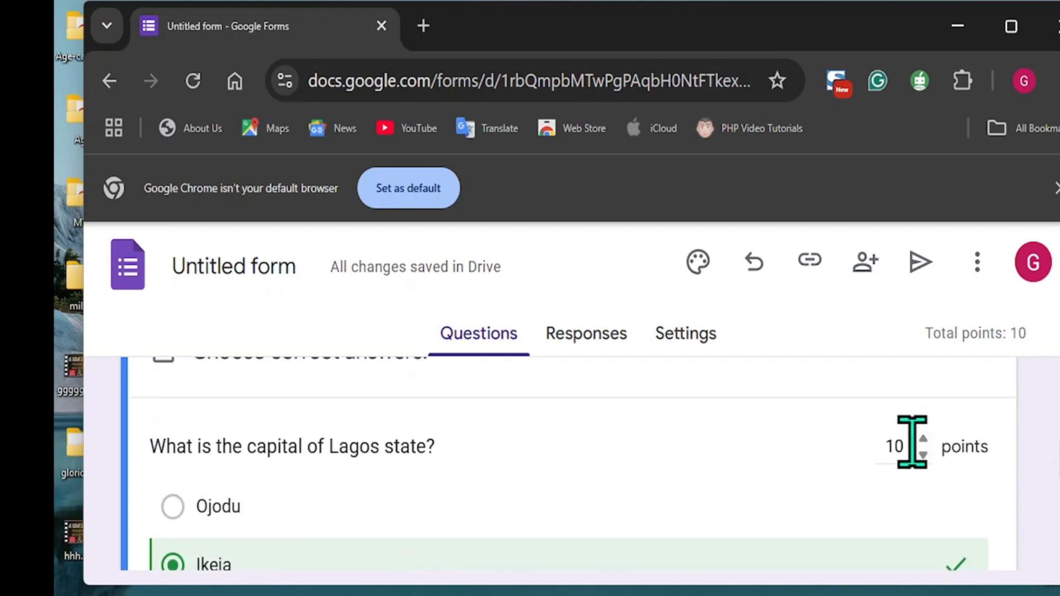
left_click(922, 453)
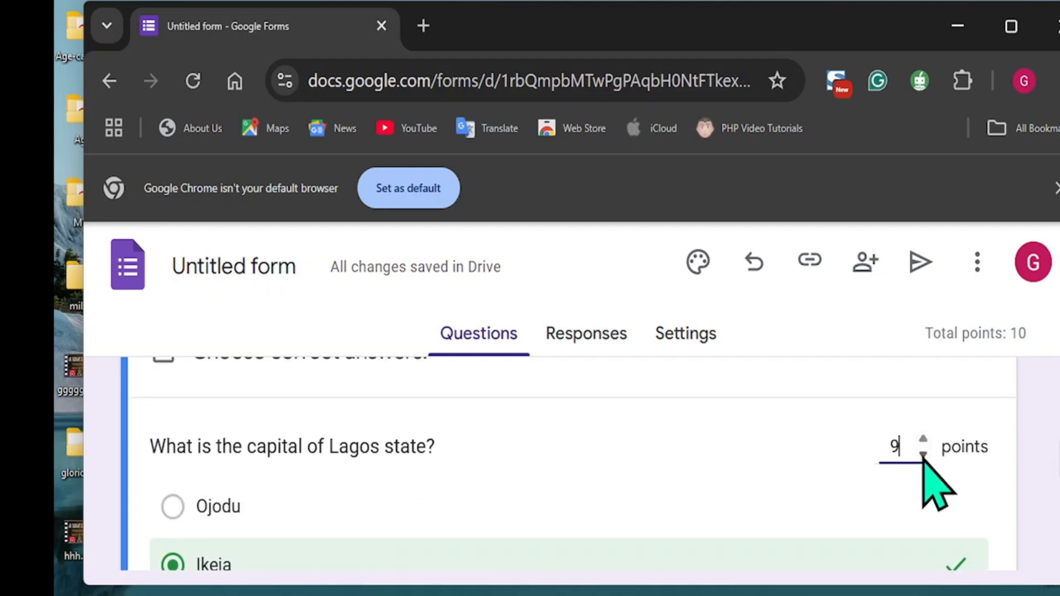
left_click(922, 457)
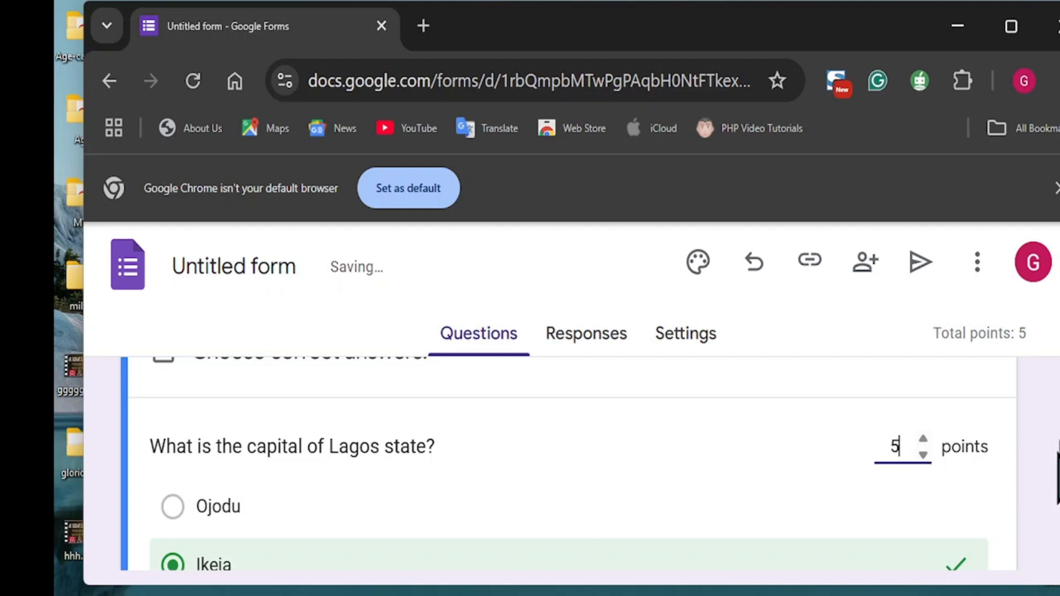
- Add a new multiple-choice question reading "What is the capital of Ogun state?"
scroll(569, 463, "down", 5)
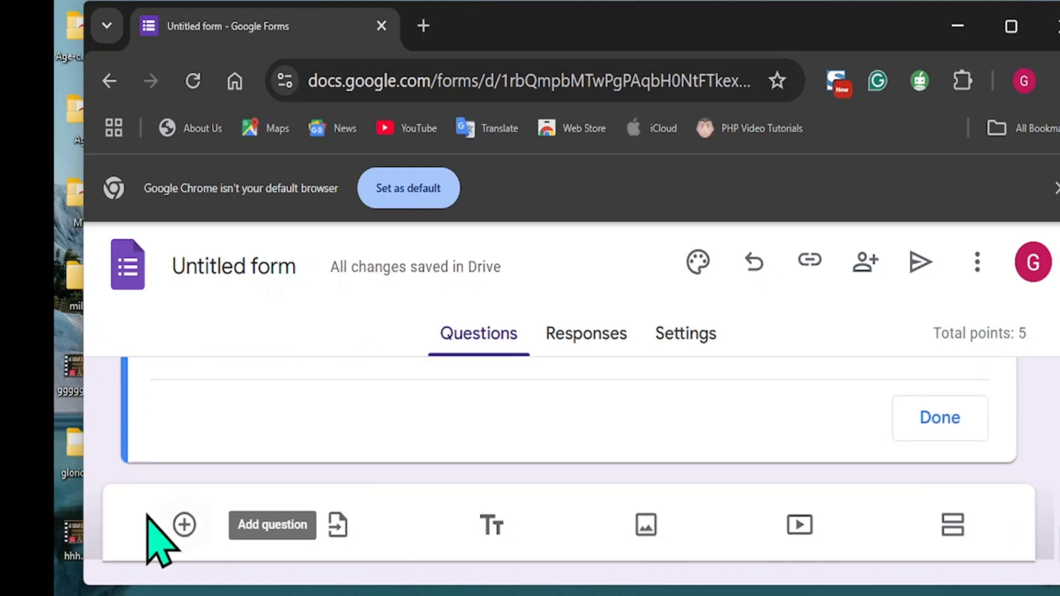
left_click(184, 524)
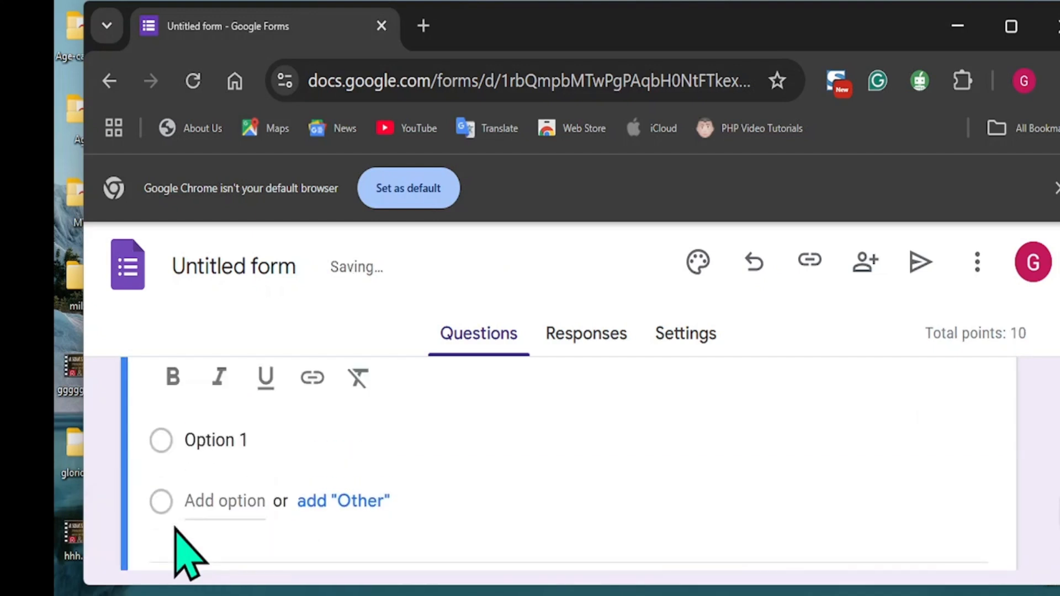
type("W")
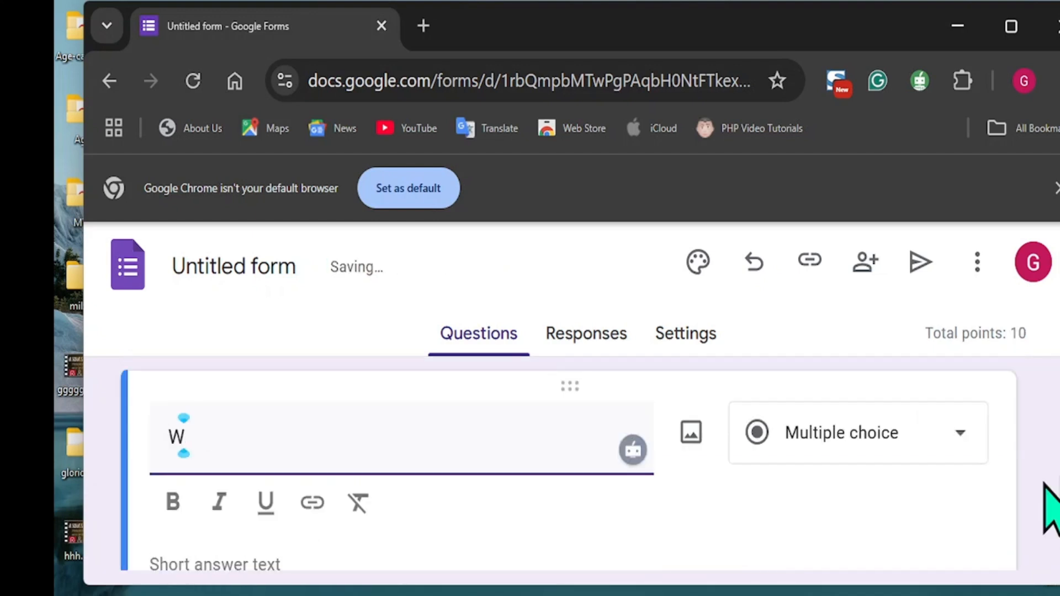
type("hat ishe")
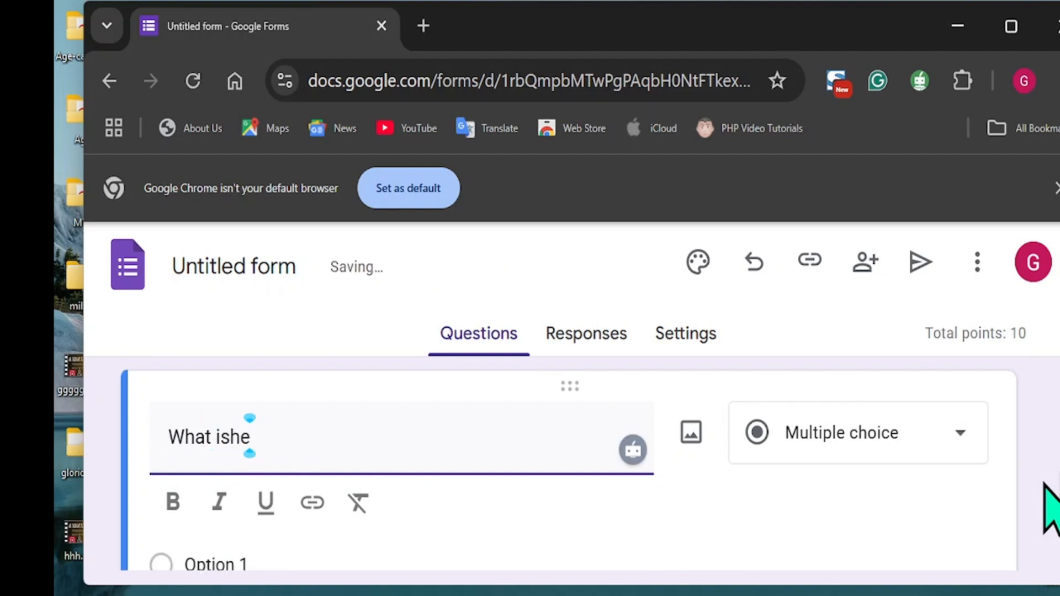
key("BackSpace")
type("the capital o")
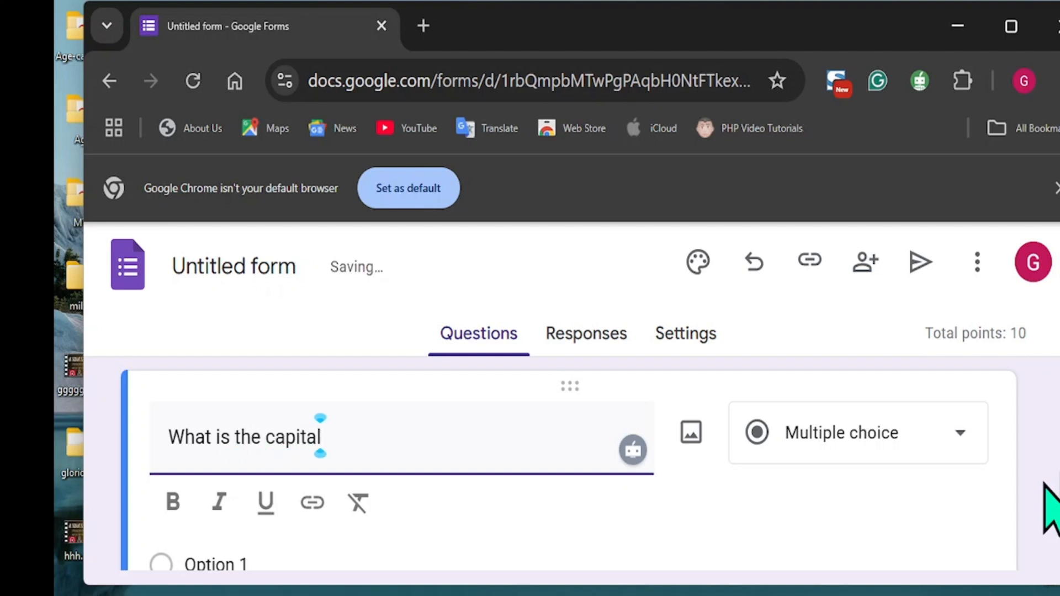
type("f Ogun S")
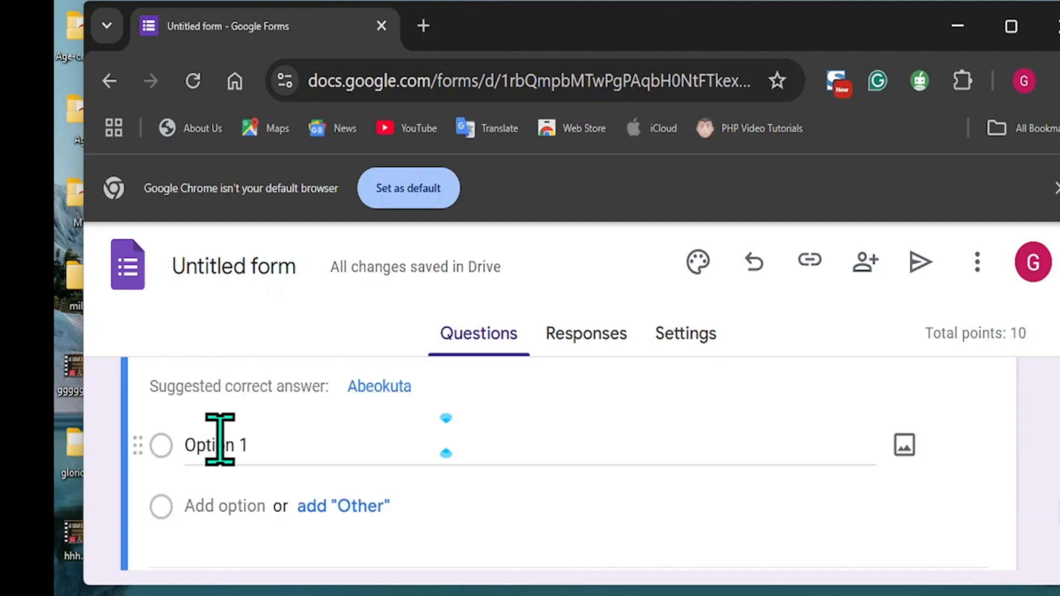
- Give the Ogun state question three answer options: Sagamu, Ijebu and Abeokuta
left_click(217, 440)
type("Sagamu")
left_click(211, 456)
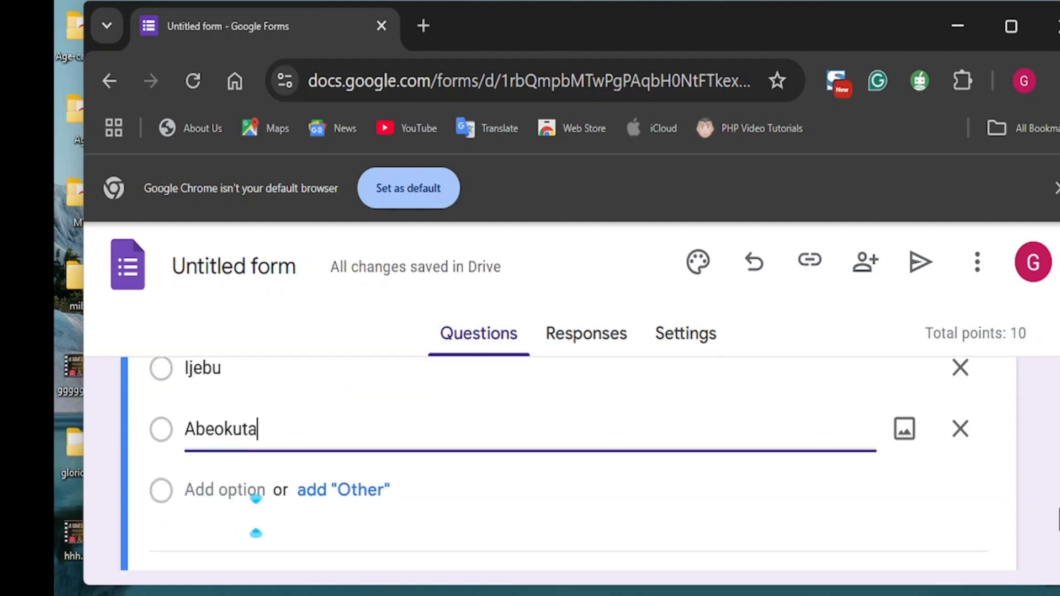
- Mark Abeokuta as the correct answer in the Ogun state question's answer key and finish the key
scroll(255, 530, "down", 2)
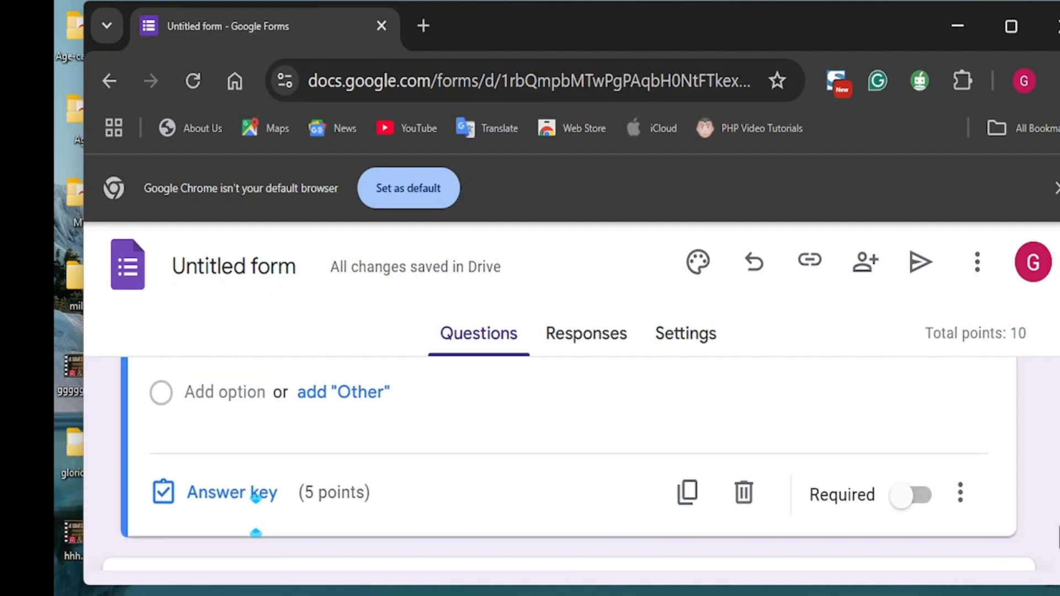
left_click(213, 504)
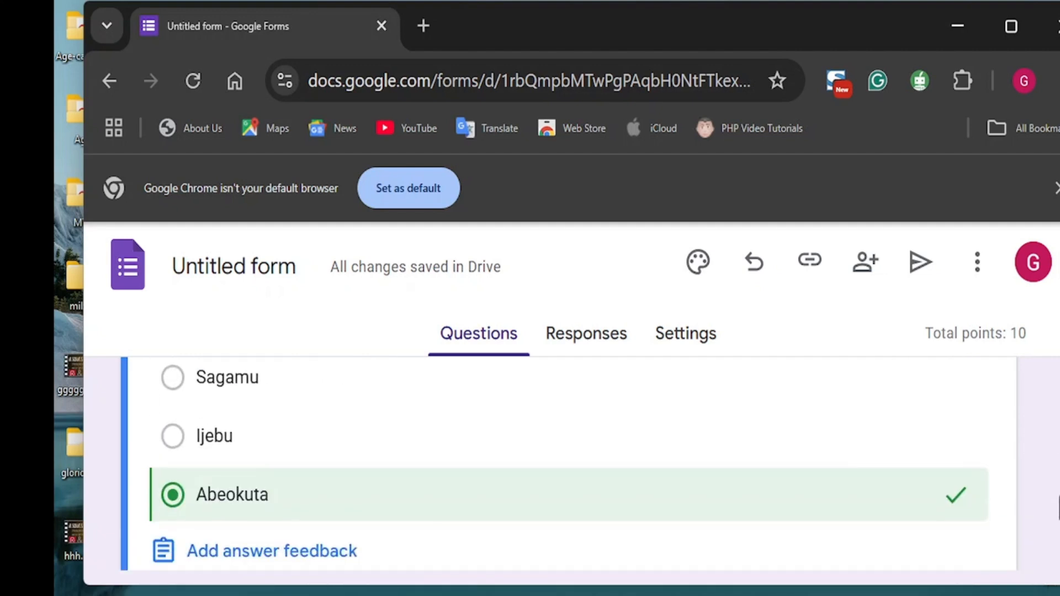
scroll(568, 463, "down", 4)
scroll(1047, 507, "up", 10)
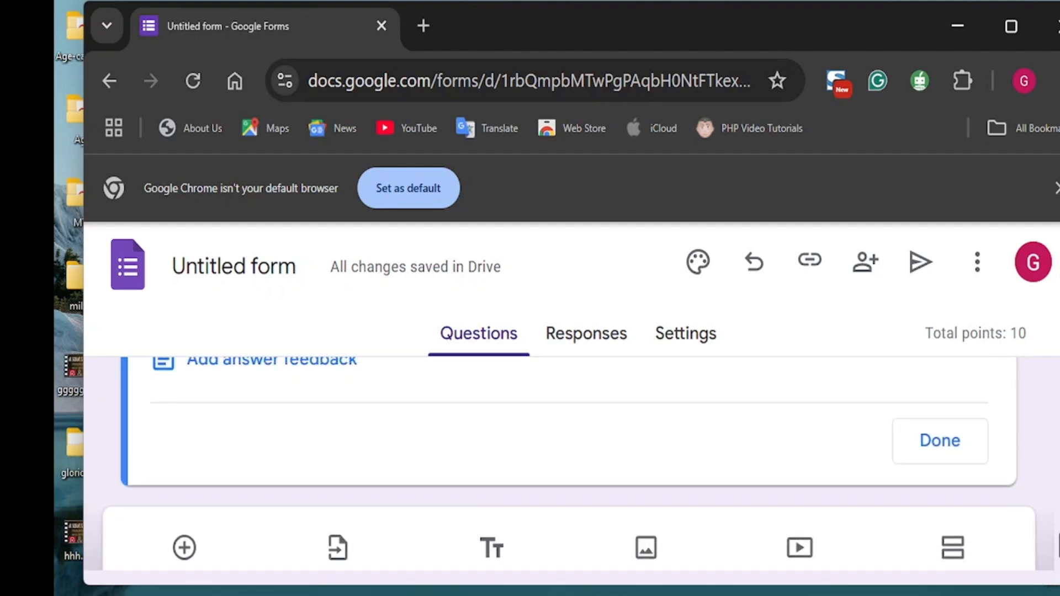
scroll(1047, 506, "up", 10)
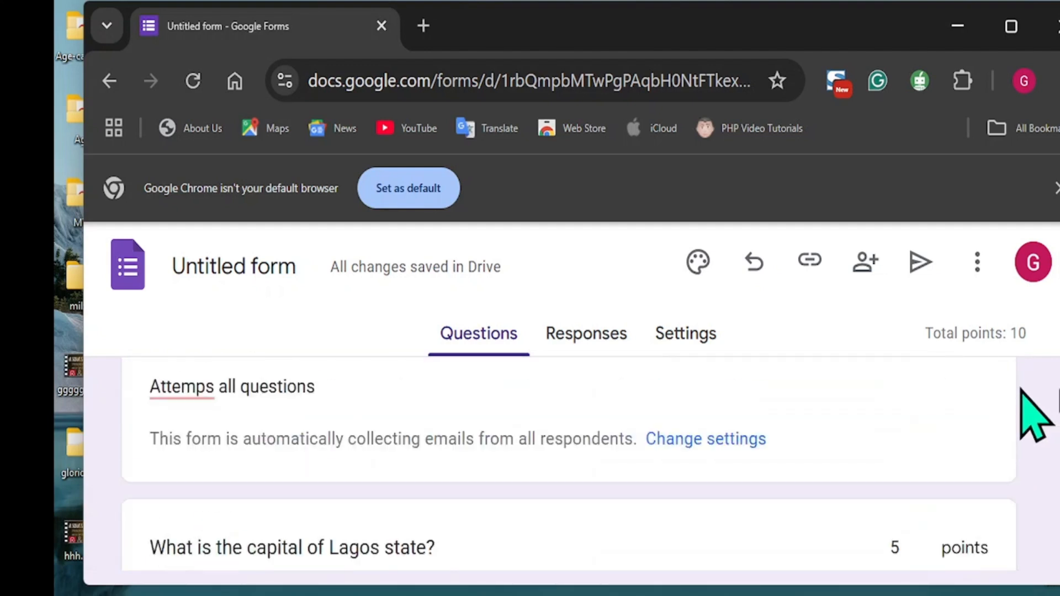
scroll(1043, 355, "down", 8)
scroll(1046, 527, "down", 4)
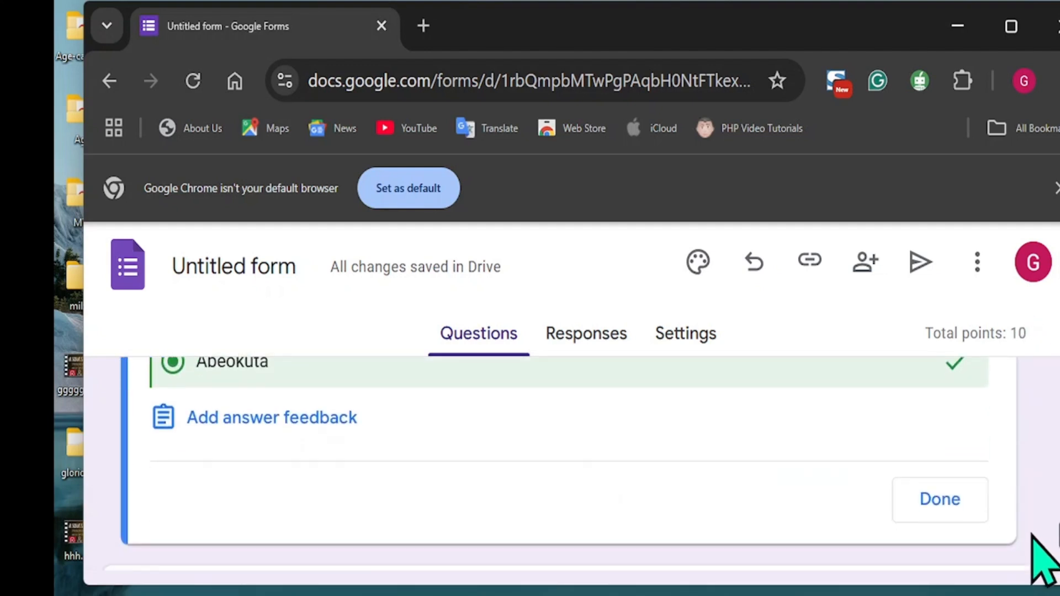
left_click(945, 461)
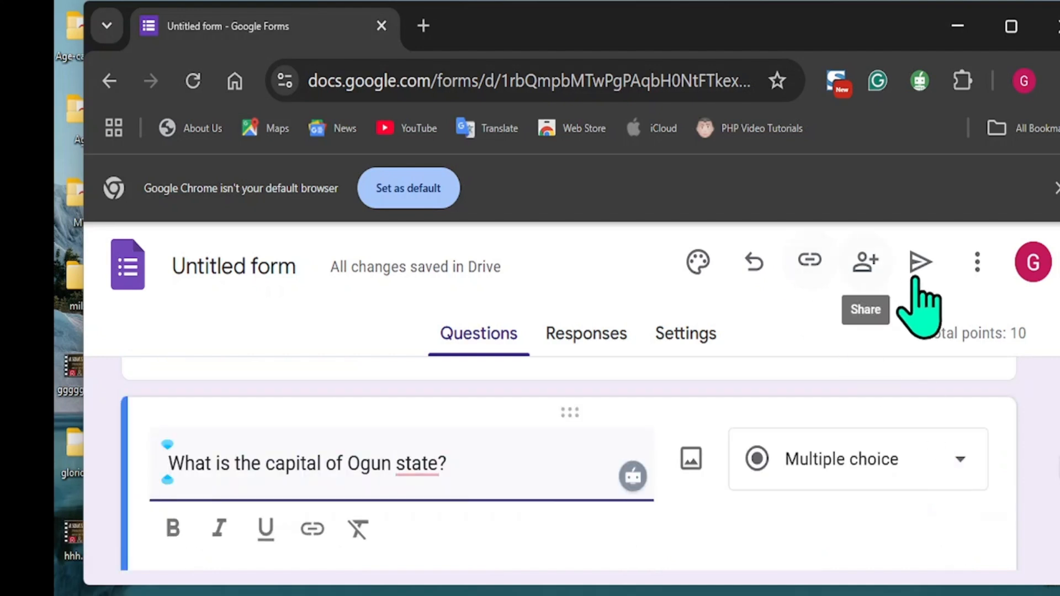
- Publish the form with responder access left at anyone with the link
left_click(920, 261)
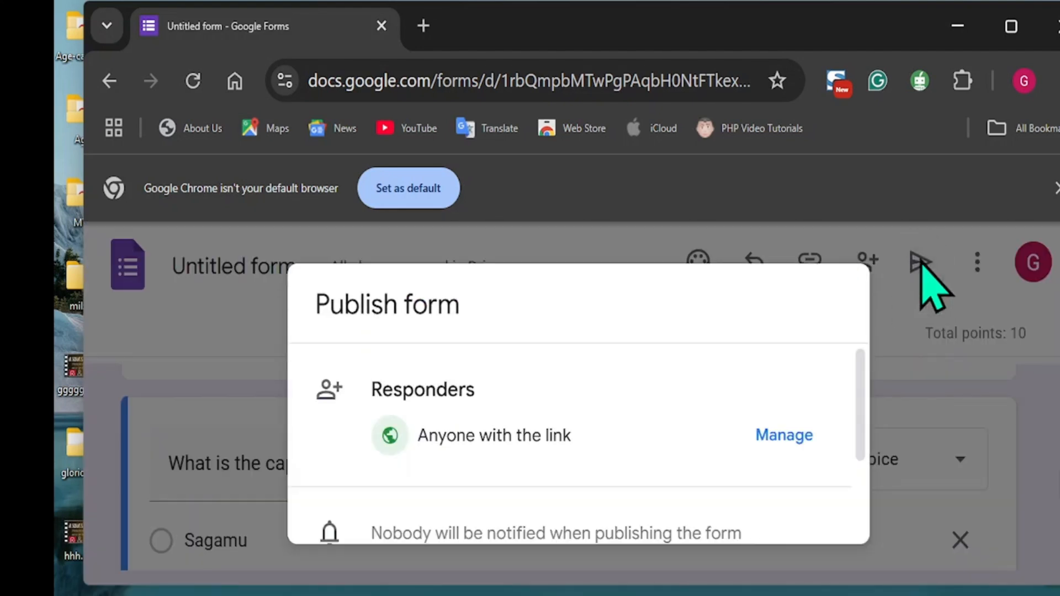
left_click_drag(862, 407, 871, 486)
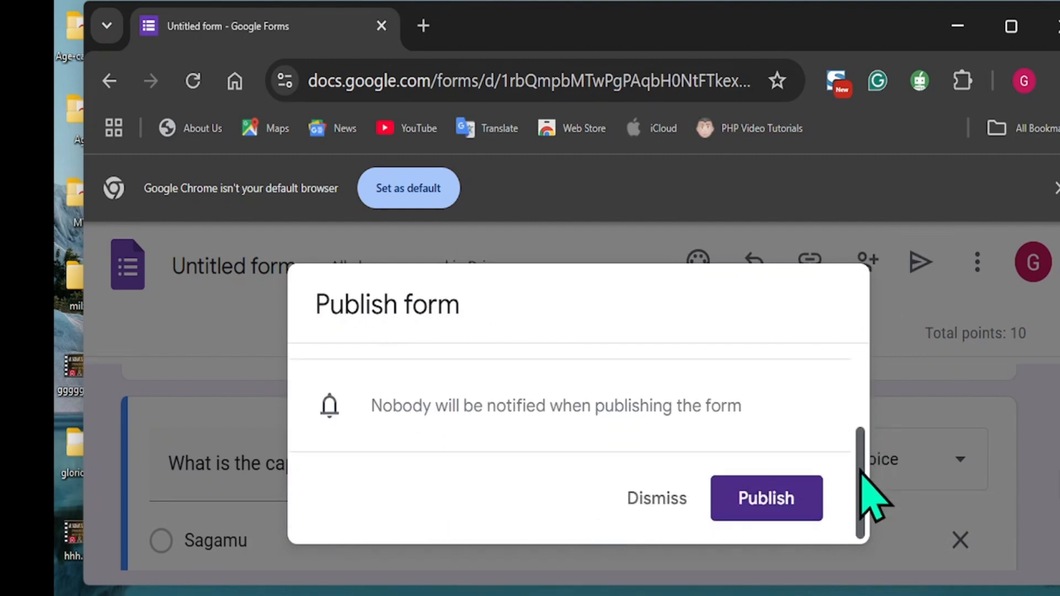
left_click(766, 503)
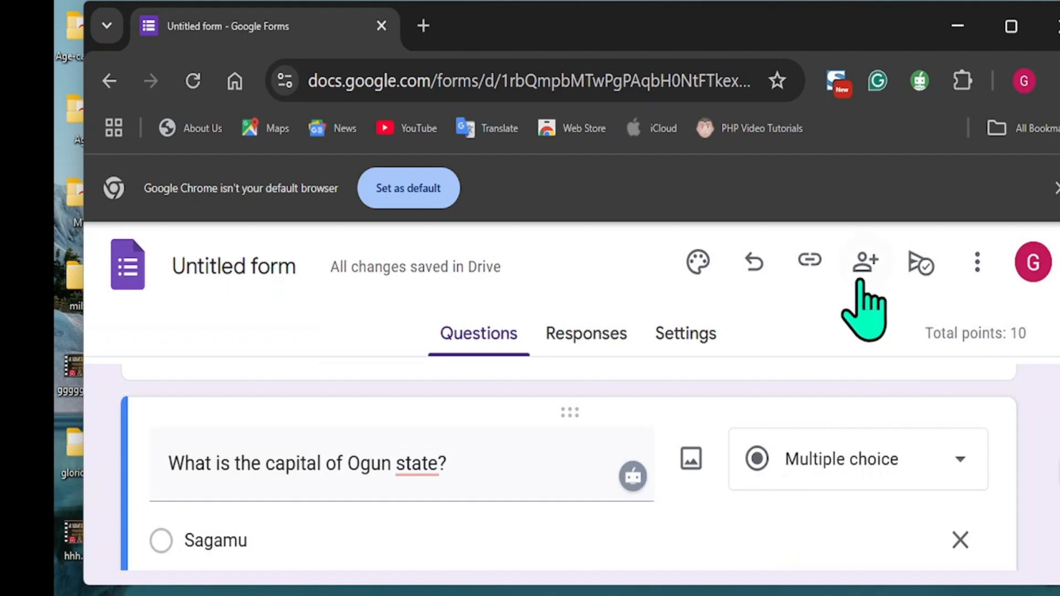
- Shorten the form's responder URL and copy it
left_click(809, 264)
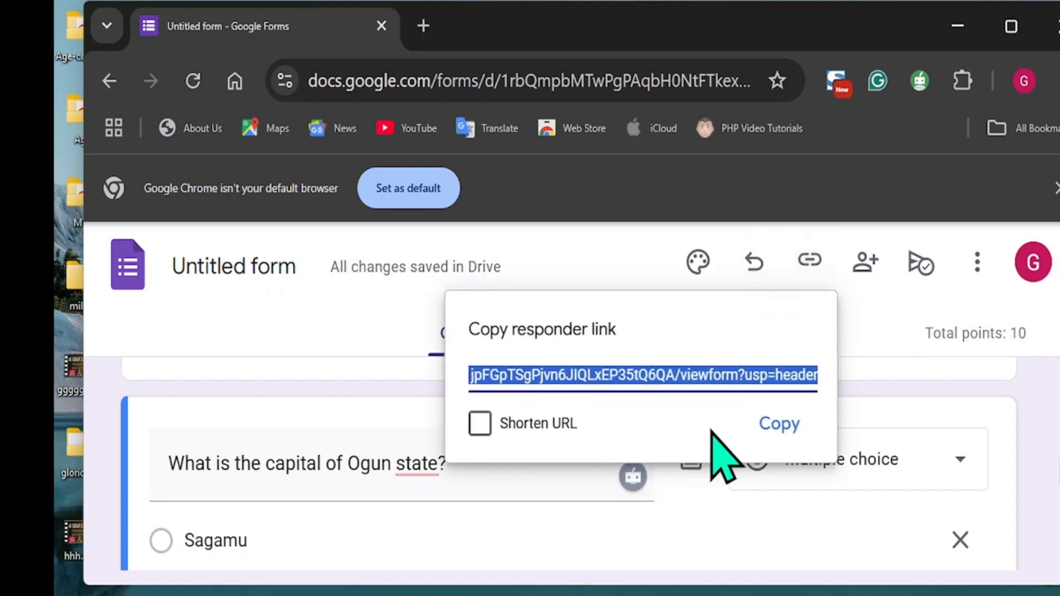
left_click(479, 424)
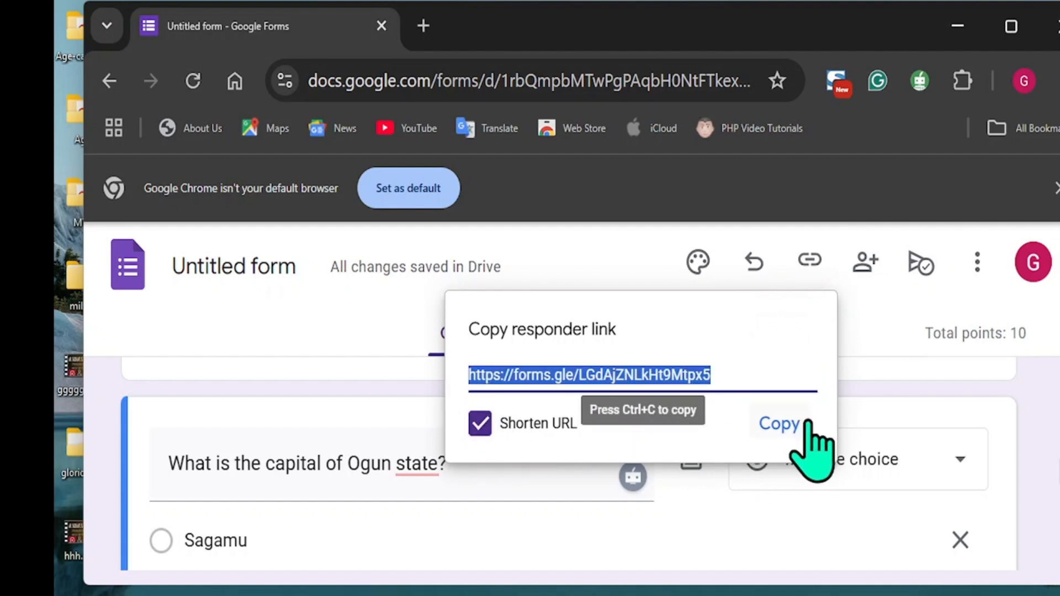
left_click(783, 424)
- Open the copied responder link in a new browser tab
left_click(423, 26)
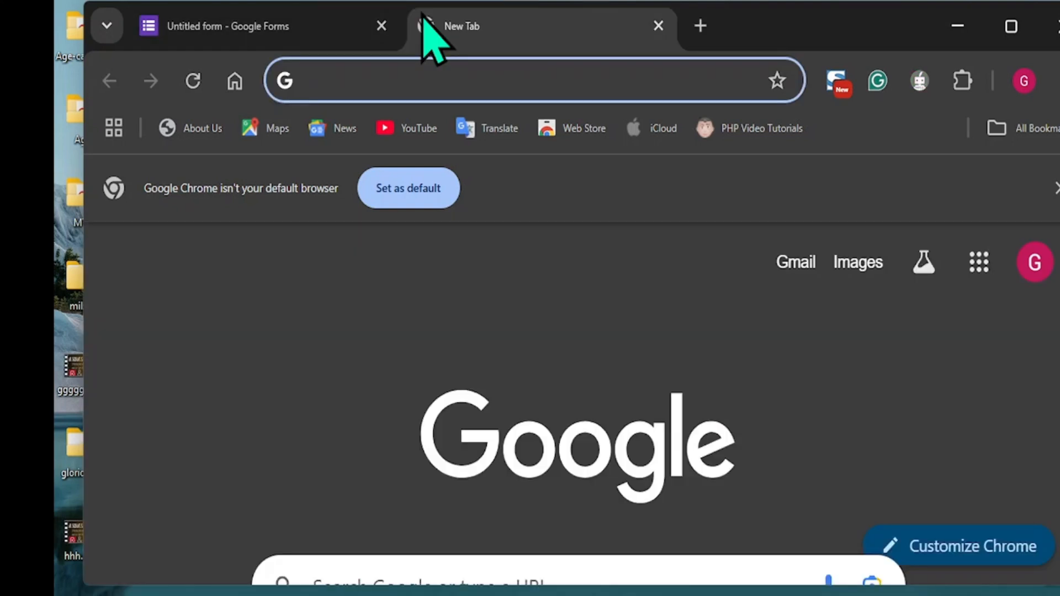
key("ctrl+v")
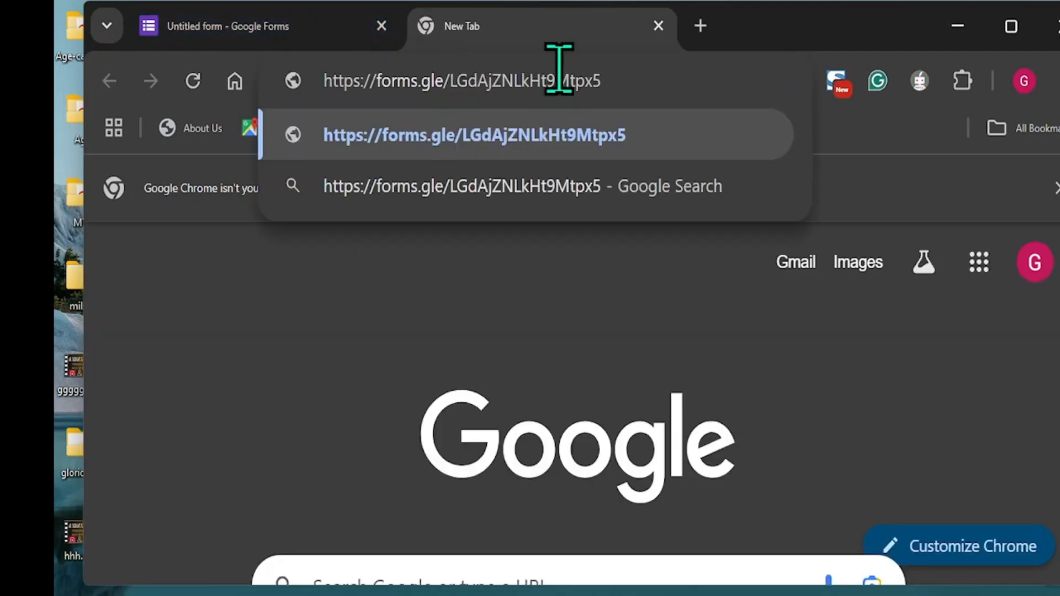
key("Return")
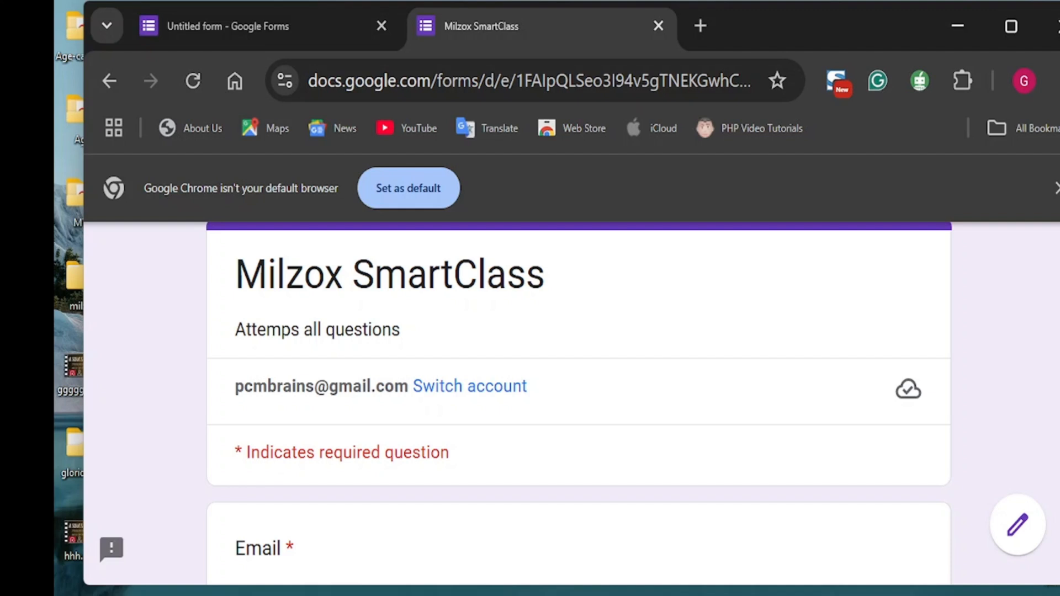
- Answer the quiz with Ikeja for Lagos state and Abeokuta for Ogun state, and submit the response
scroll(485, 301, "down", 7)
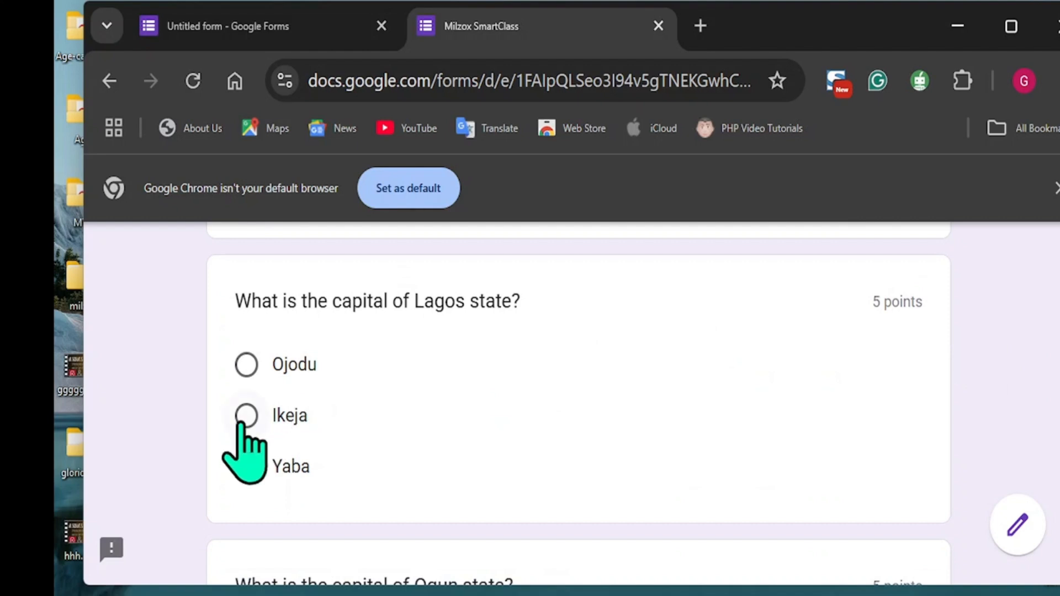
left_click(246, 418)
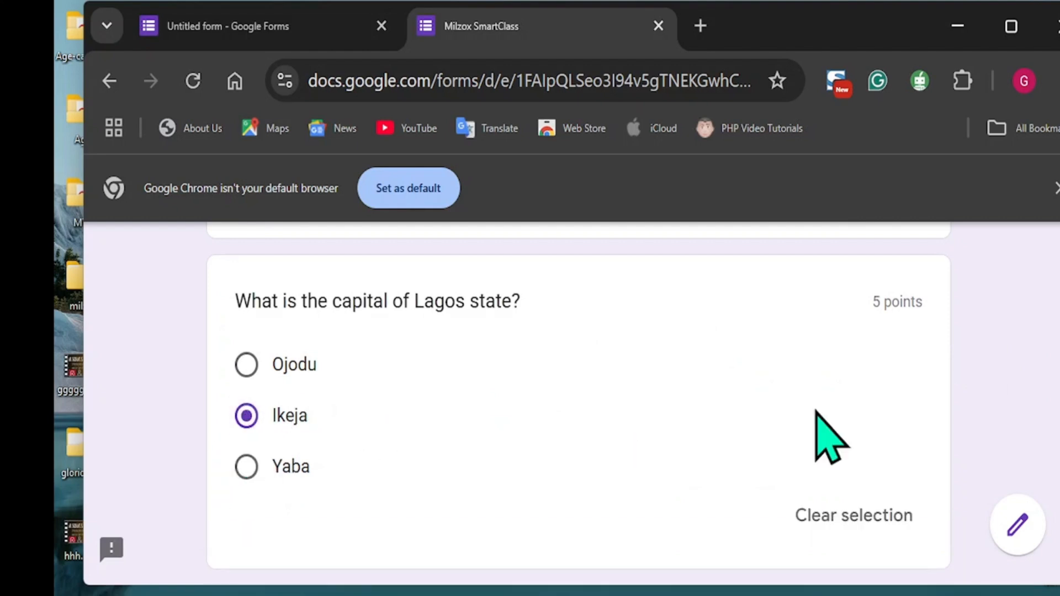
scroll(847, 447, "down", 5)
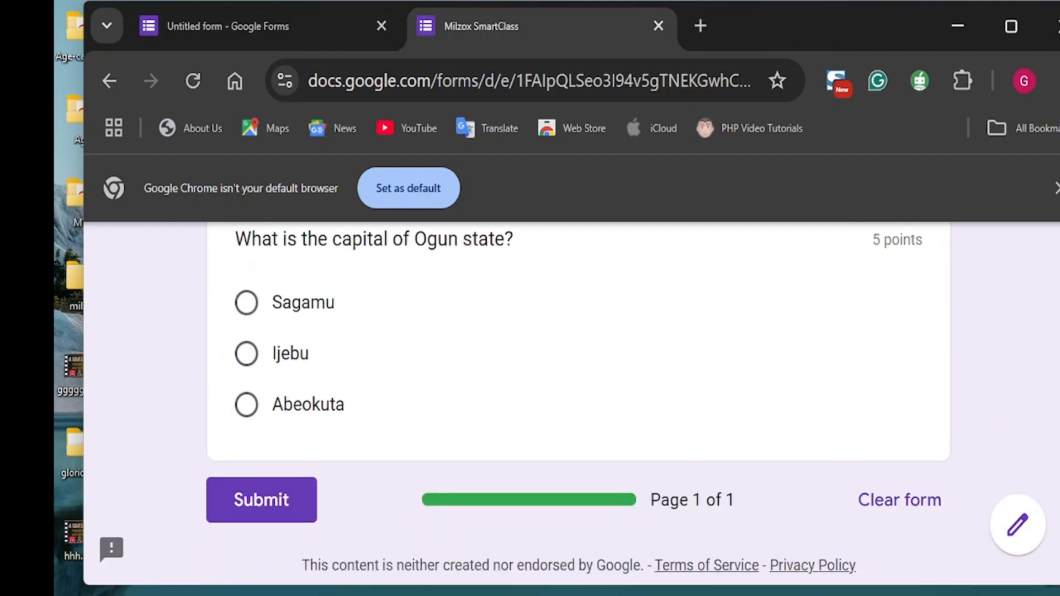
scroll(1051, 464, "down", 2)
scroll(1051, 463, "up", 5)
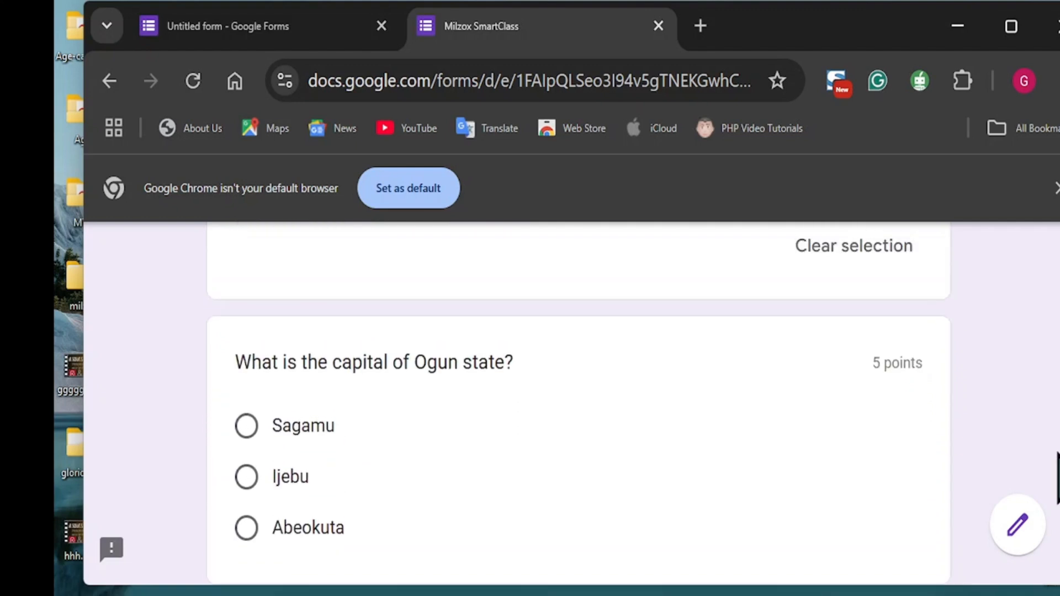
scroll(1052, 463, "down", 2)
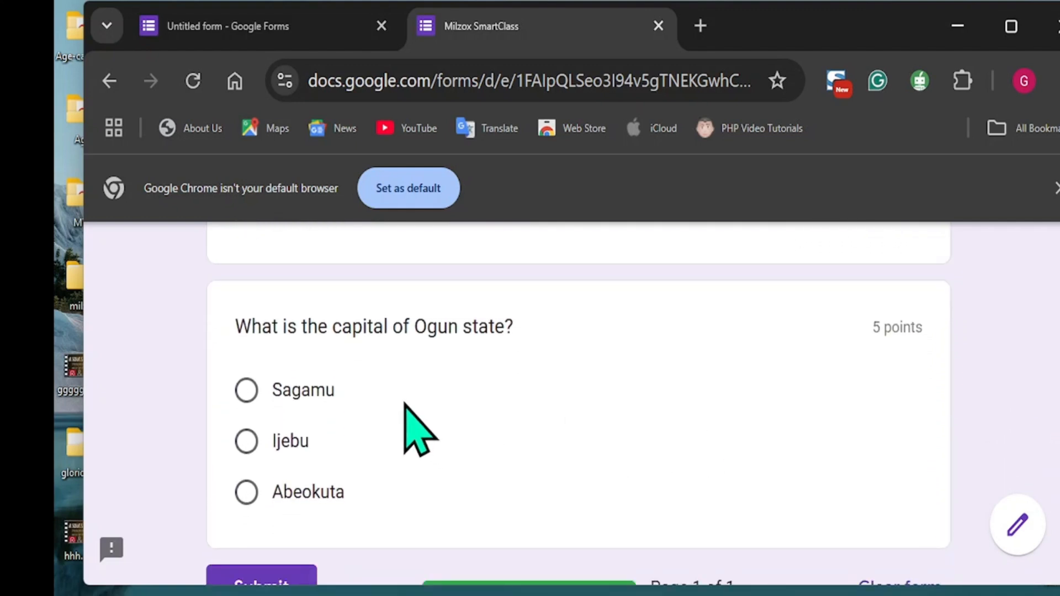
left_click(246, 491)
scroll(246, 491, "down", 5)
left_click(279, 380)
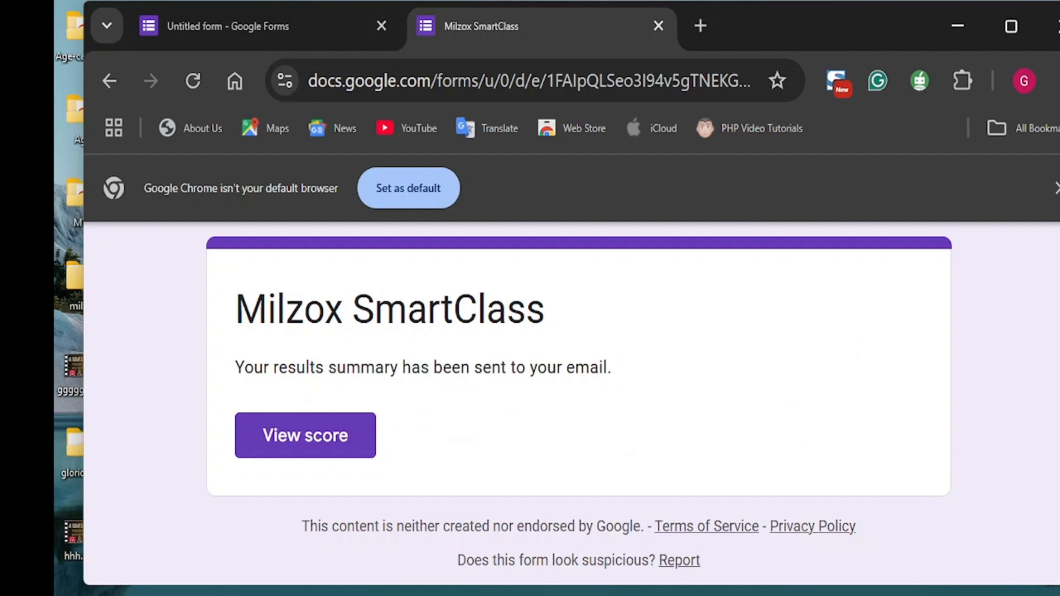
scroll(578, 397, "down", 1)
scroll(578, 398, "up", 1)
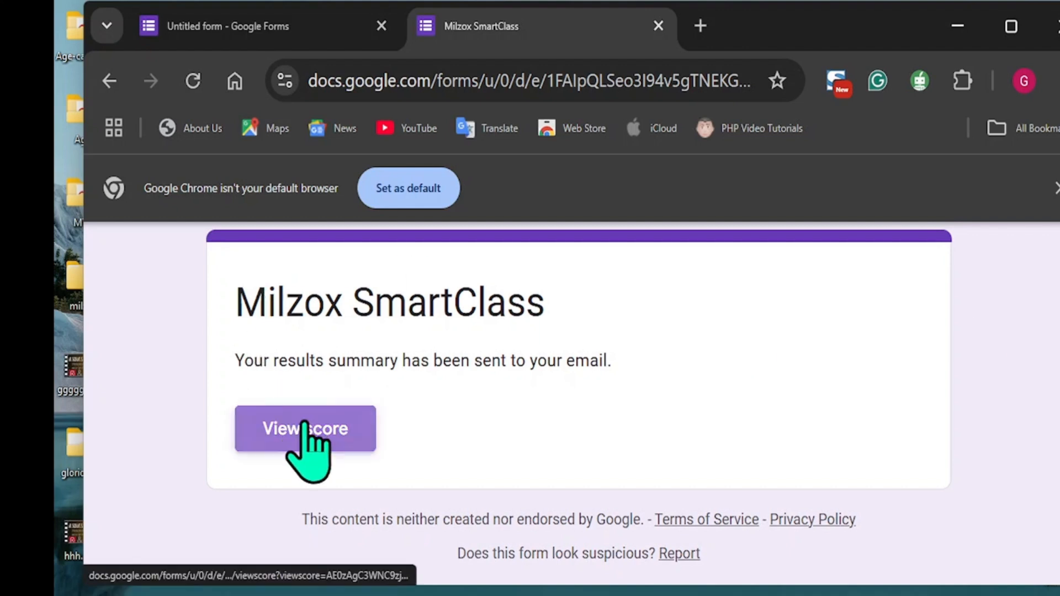
- Review the submitted response's score and marked answers, and close the two responder tabs
left_click(309, 441)
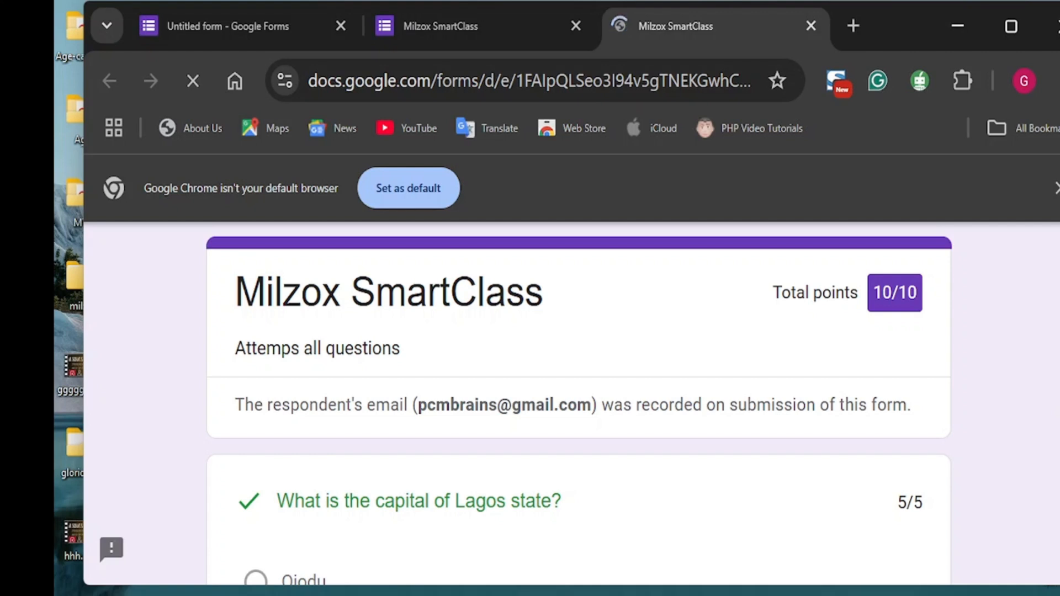
scroll(578, 402, "down", 2)
scroll(578, 403, "down", 7)
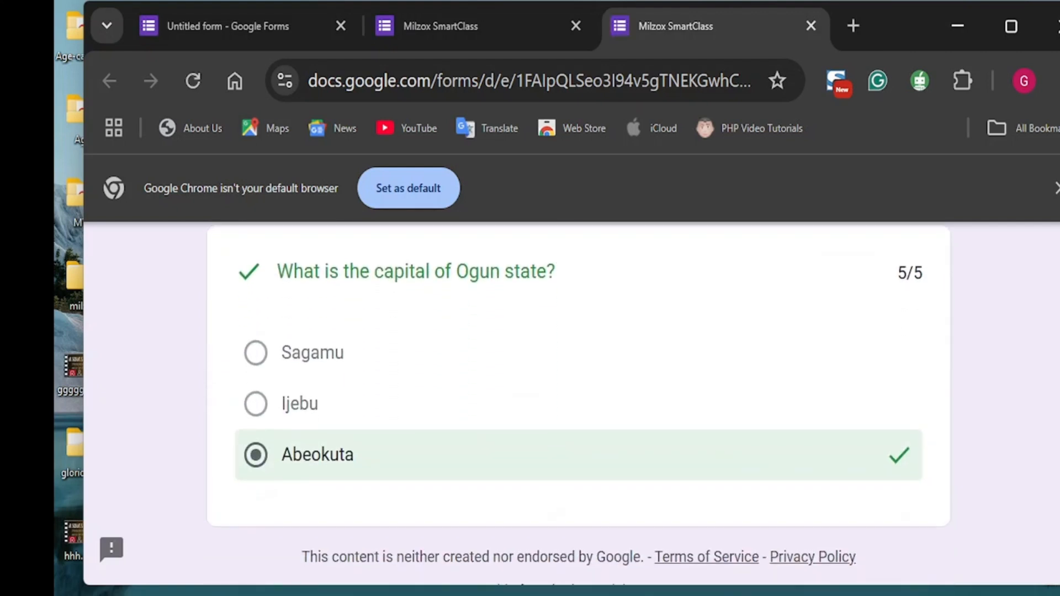
scroll(1038, 347, "down", 2)
scroll(1037, 348, "up", 10)
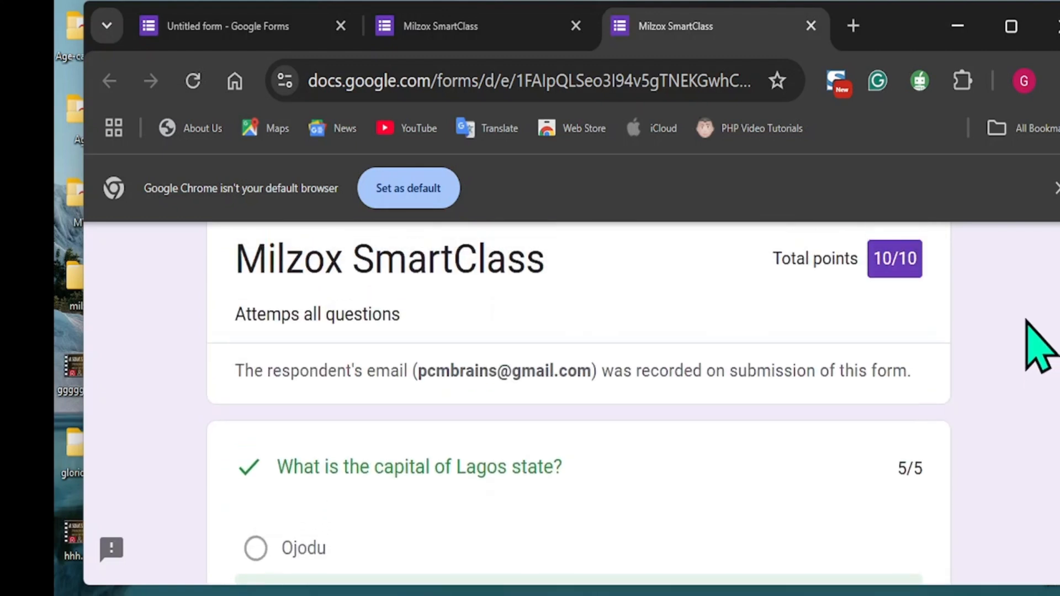
key("ctrl+w")
key("ctrl+w")
- Enter "What is the capital of Lagos state?" as the question text, correcting the spelling of "capital"
type("at")
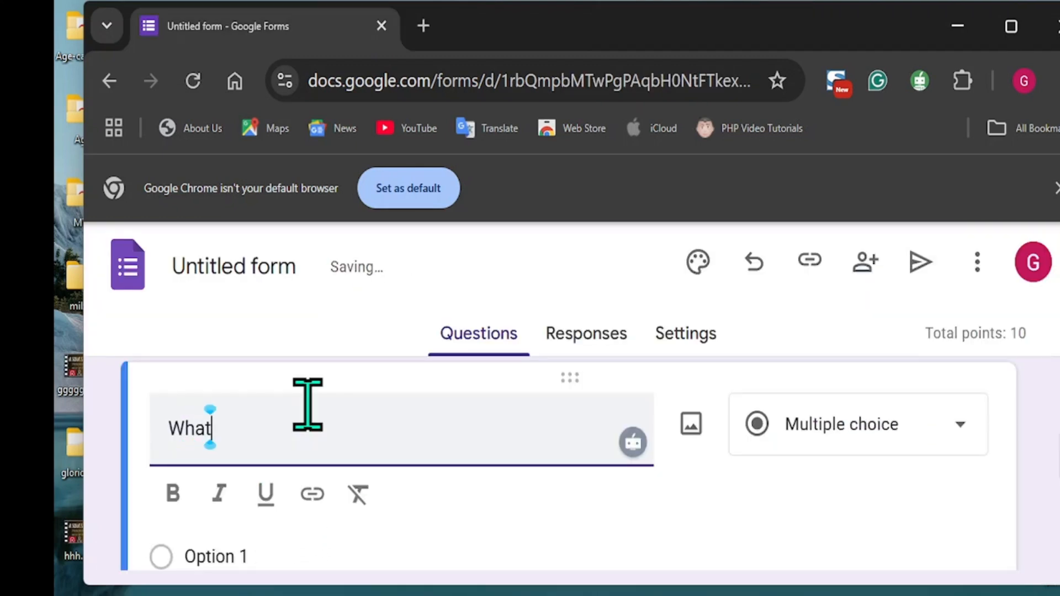
type(" is ")
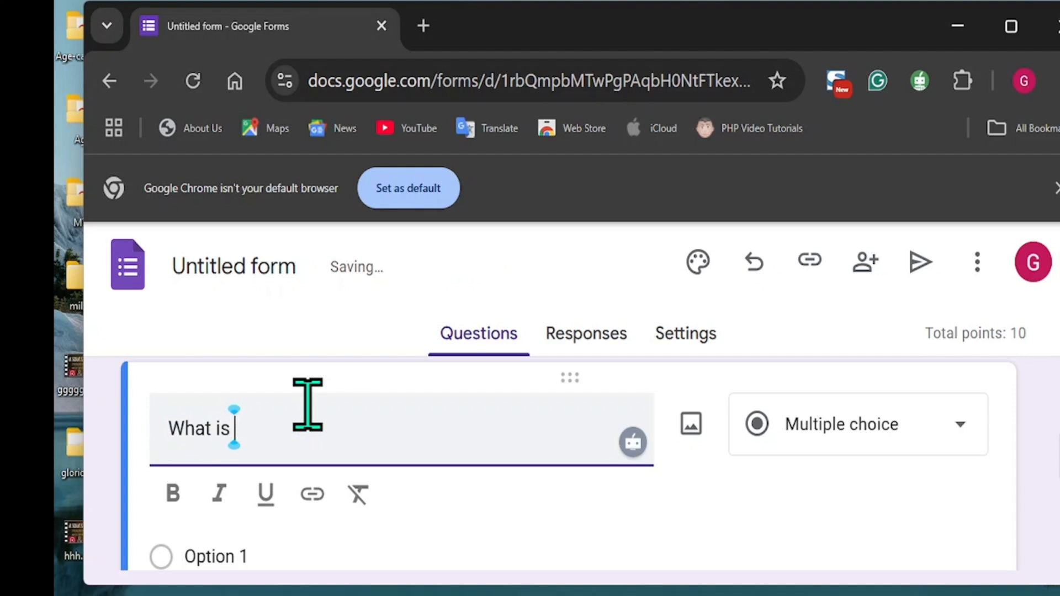
type("the ca")
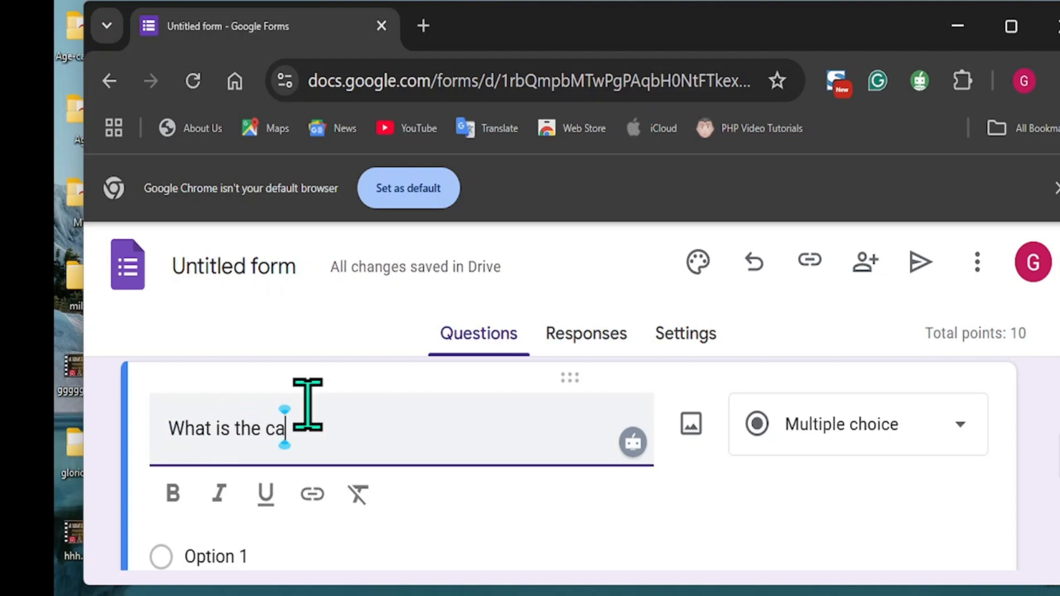
type("pita")
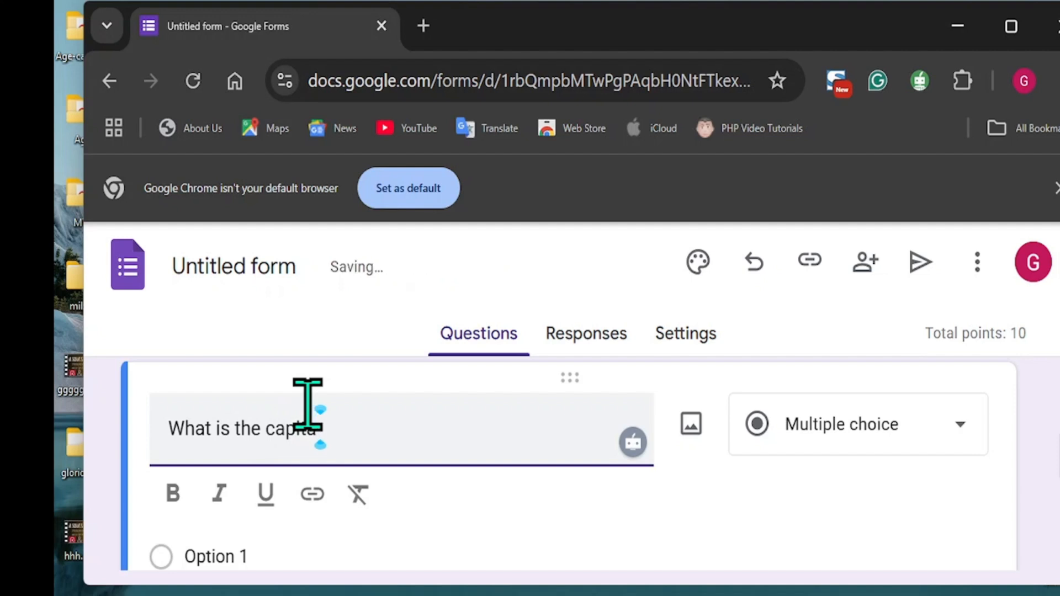
type("l of ")
type("Lagos state?")
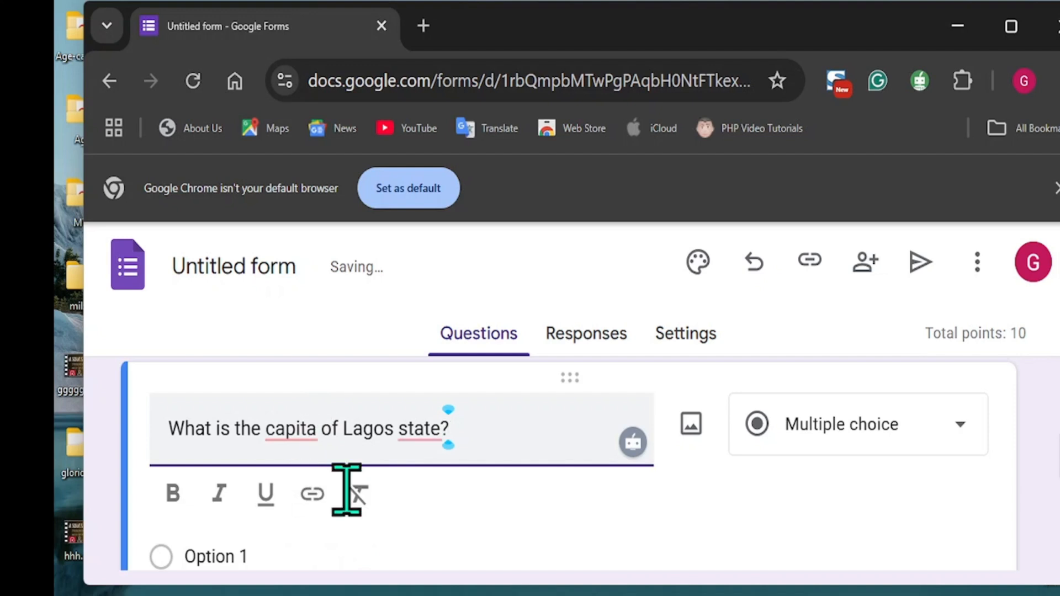
left_click(305, 429)
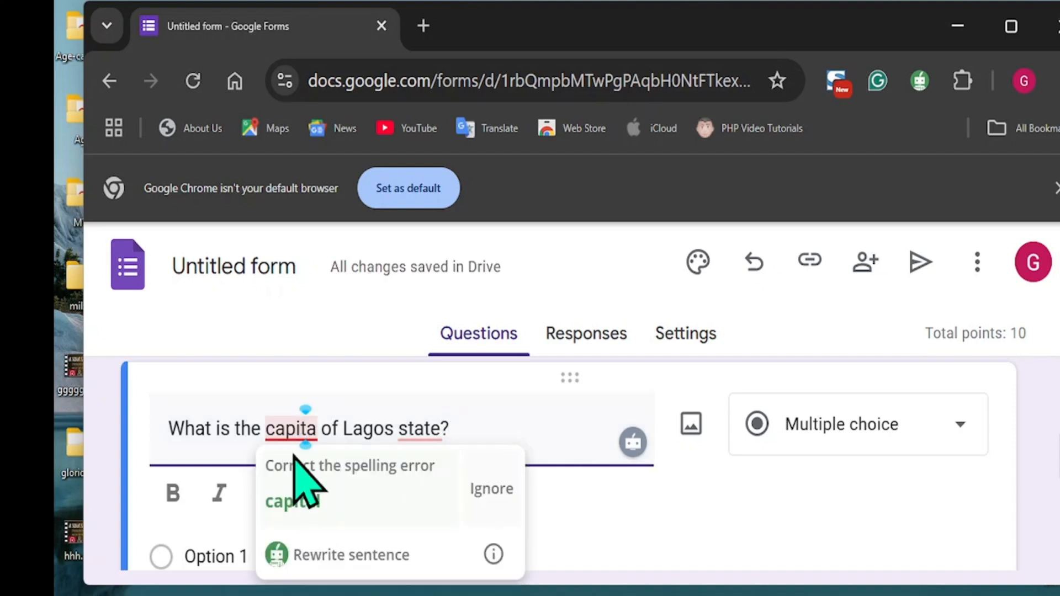
left_click(304, 505)
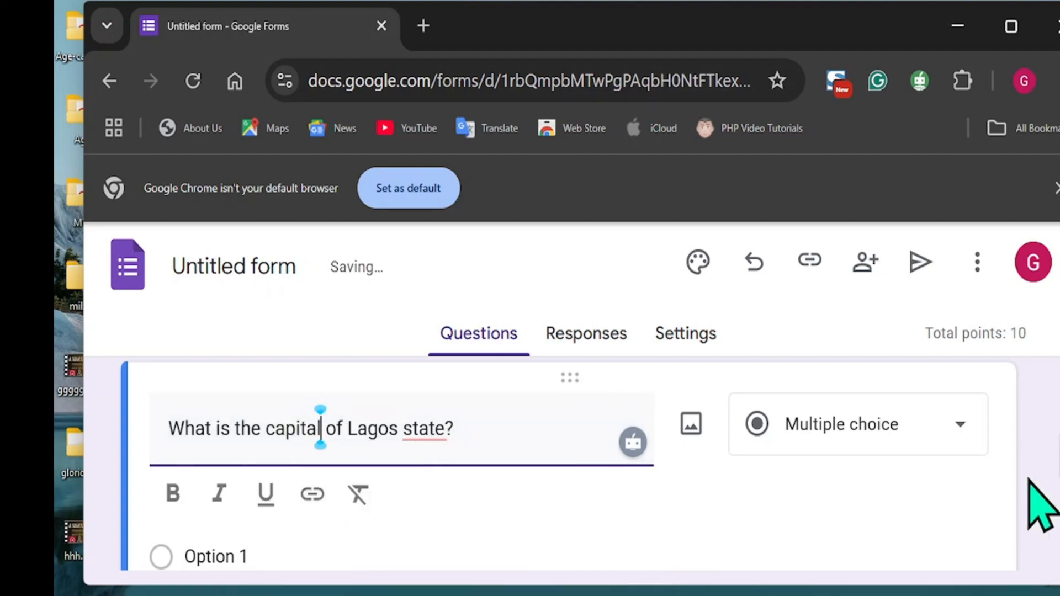
- Fill in the Lagos state question's answer options as Ojodu, Ikeja and Yaba
scroll(1057, 485, "down", 3)
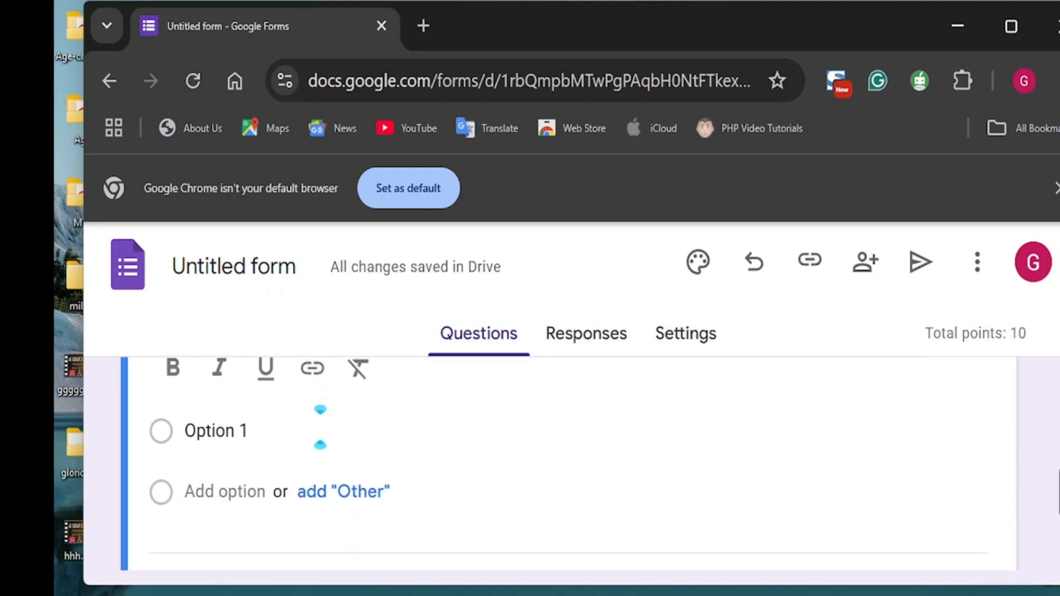
left_click(253, 429)
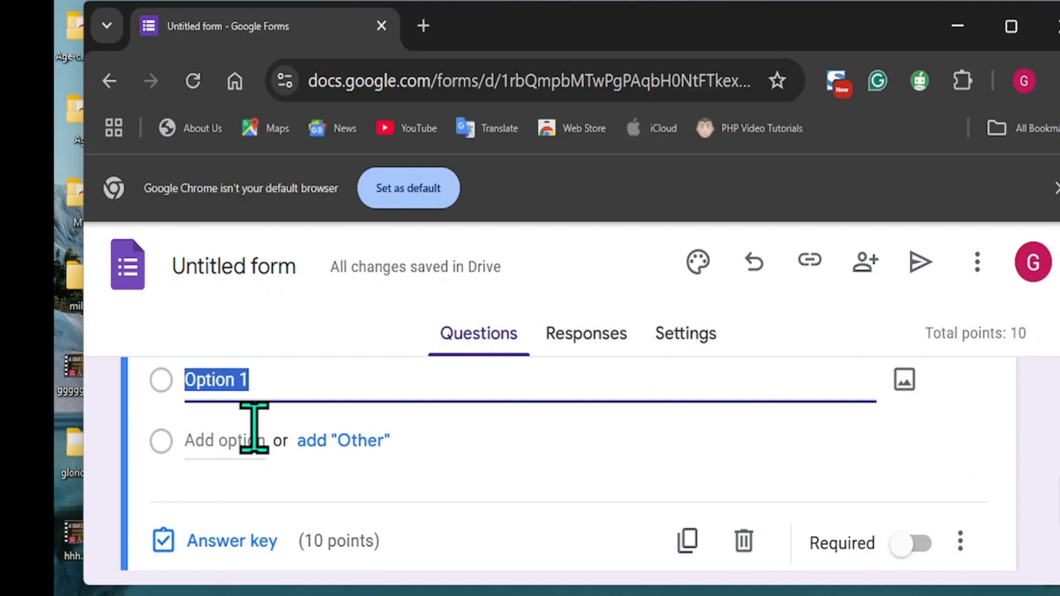
type("Ojodu")
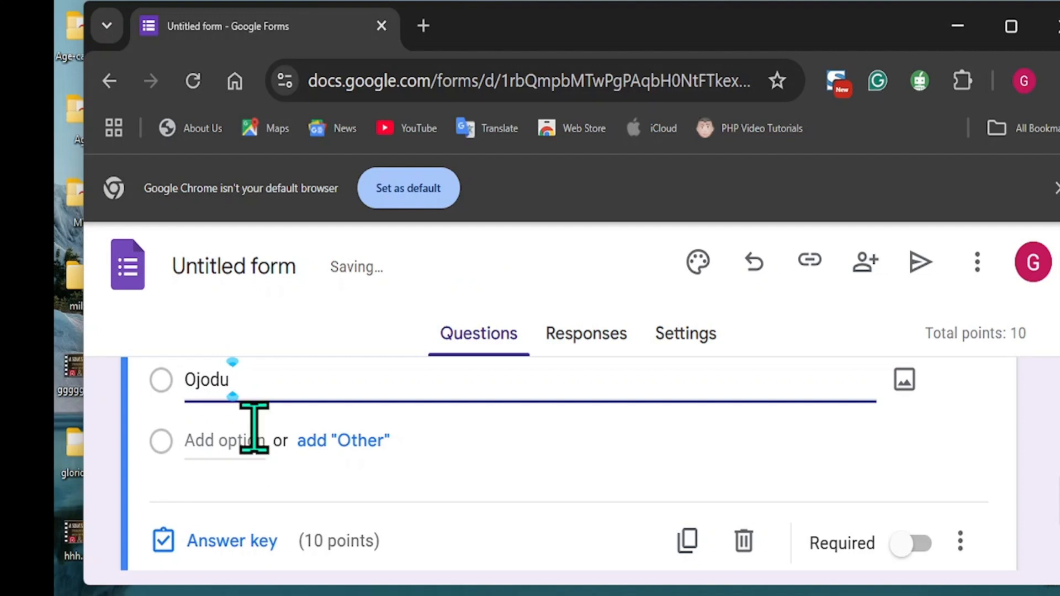
left_click(221, 441)
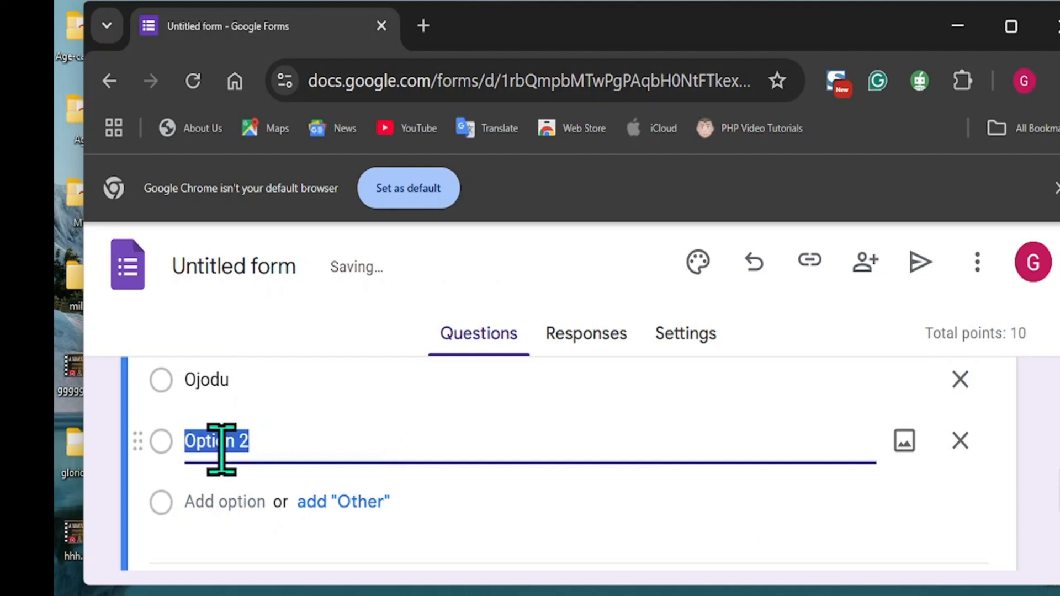
type("Ikeja")
left_click(219, 502)
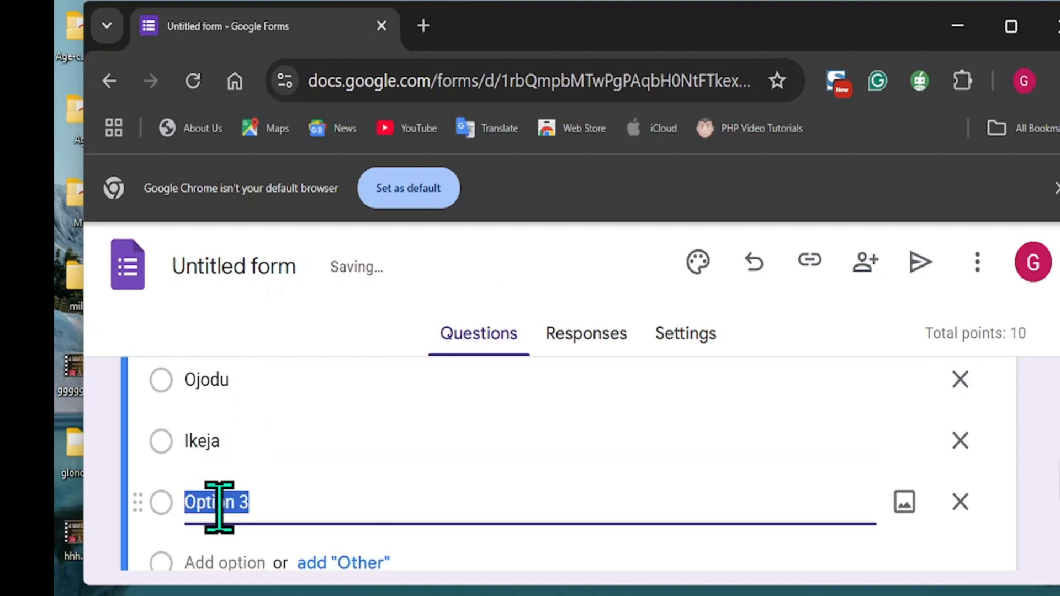
type("Y")
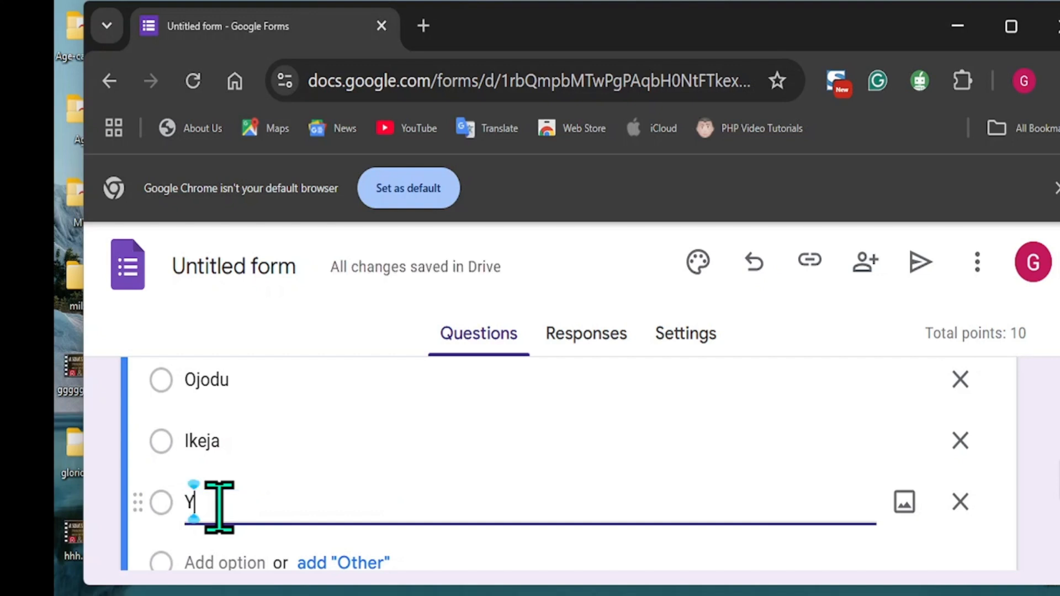
type("ab")
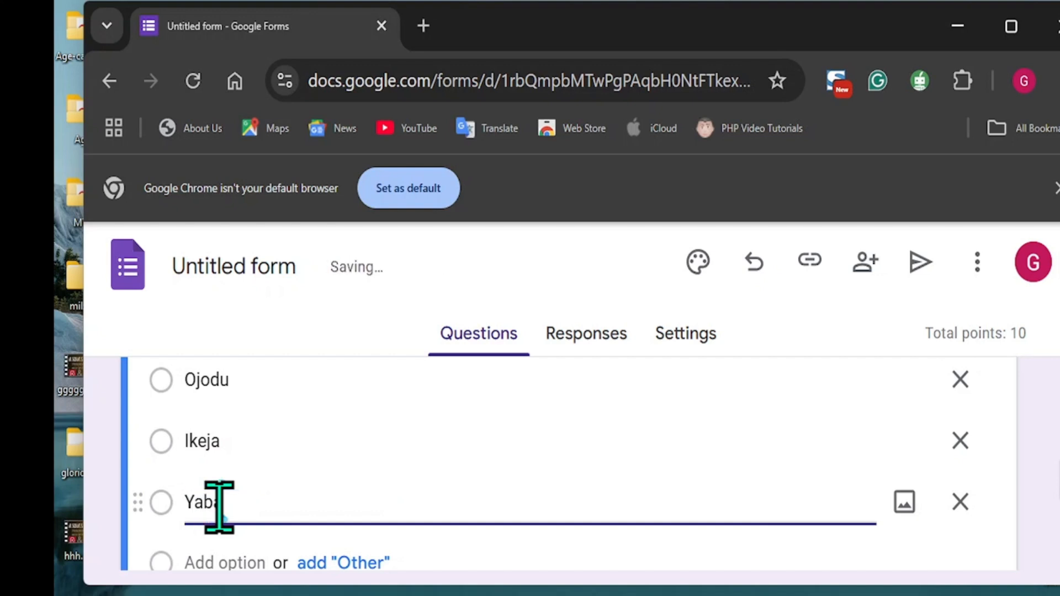
type("a")
- Mark Ikeja as the correct answer in the Lagos question's answer key and set it to 5 points
scroll(221, 501, "down", 2)
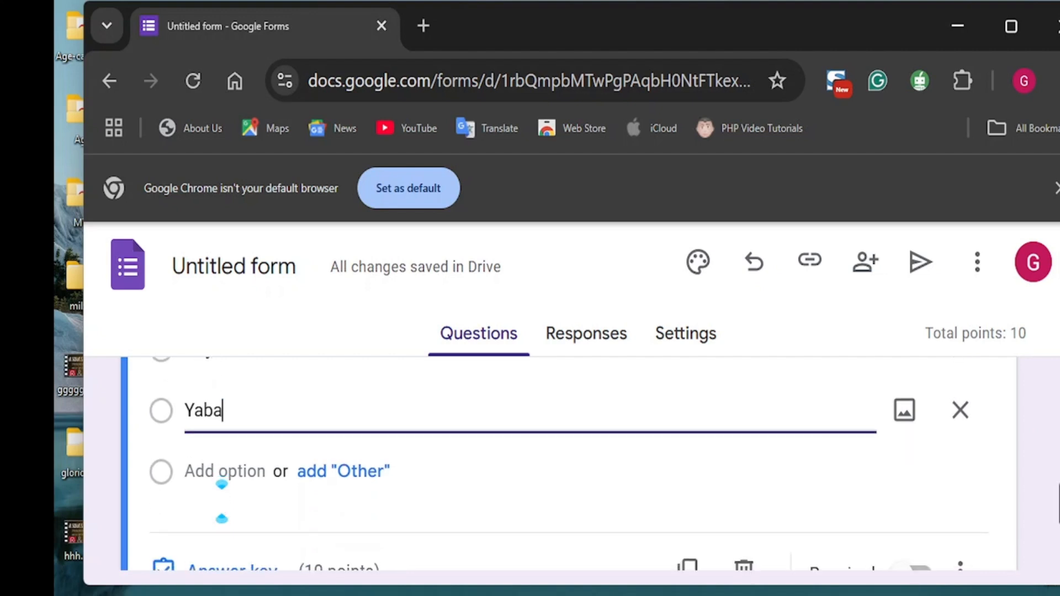
scroll(222, 484, "down", 2)
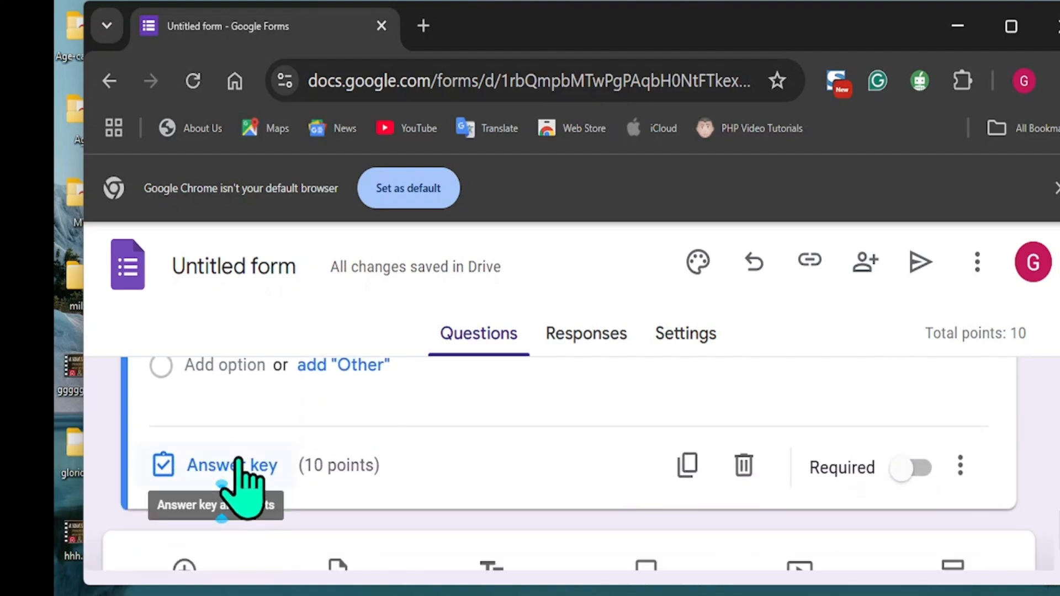
left_click(233, 467)
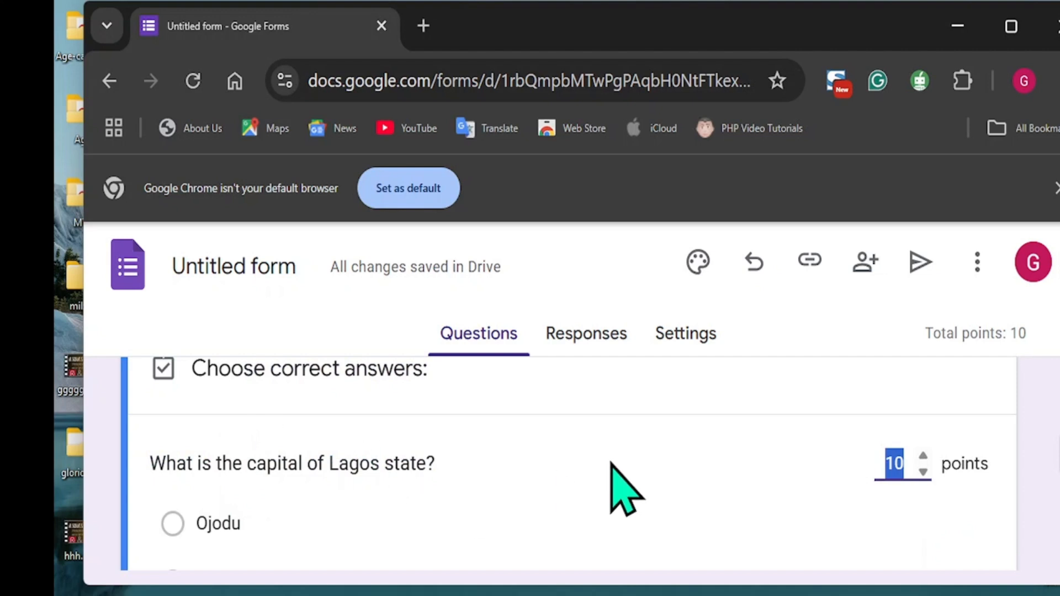
scroll(1057, 453, "down", 3)
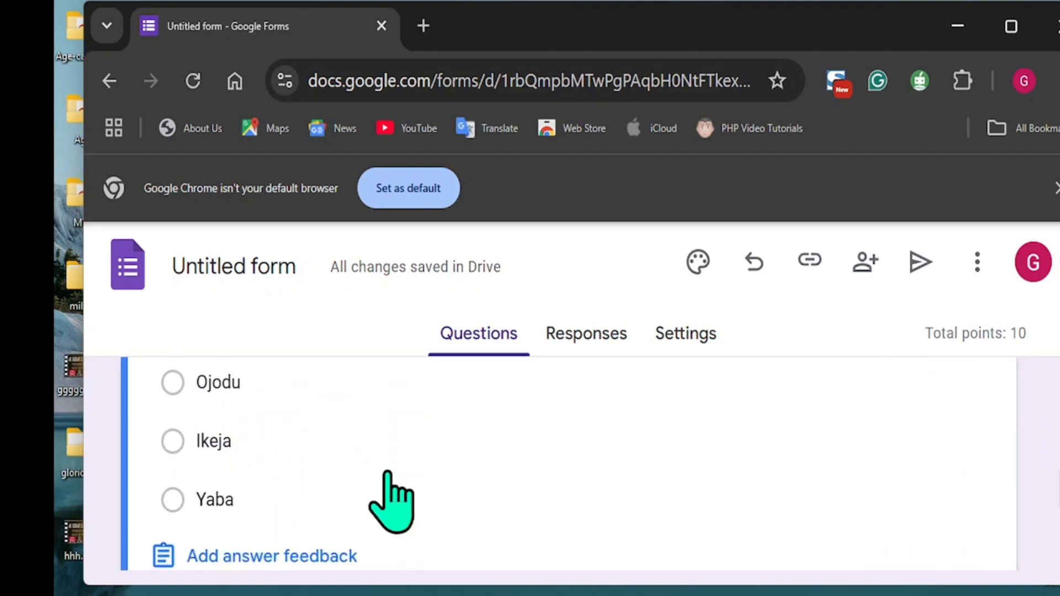
left_click(173, 444)
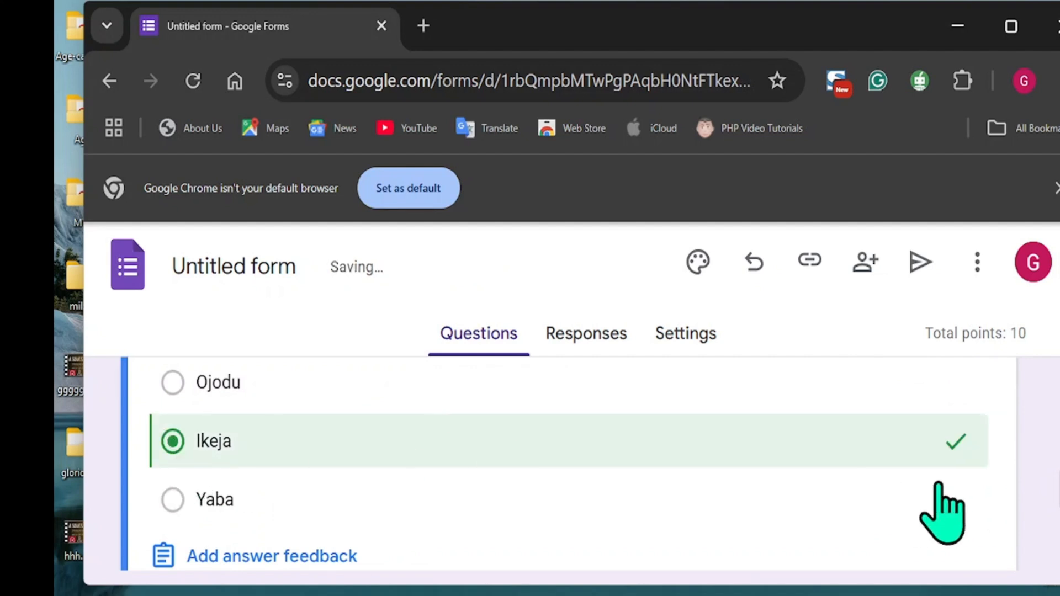
left_click_drag(1058, 487, 1053, 473)
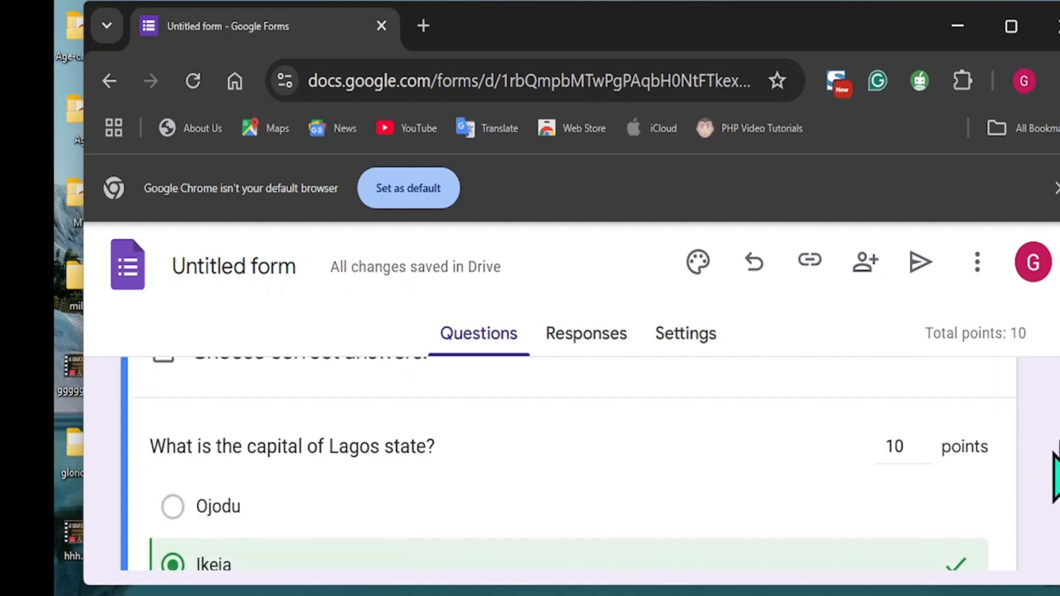
left_click(922, 454)
- Add a new multiple-choice question with the text "What is the capital of Ogun state?"
left_click_drag(1058, 475, 1058, 543)
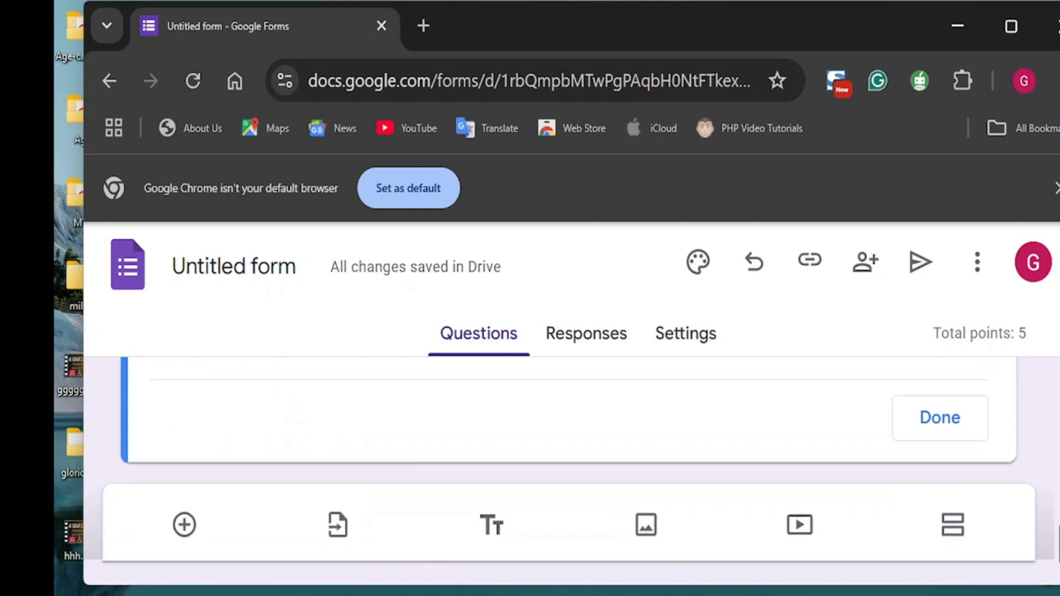
left_click(188, 533)
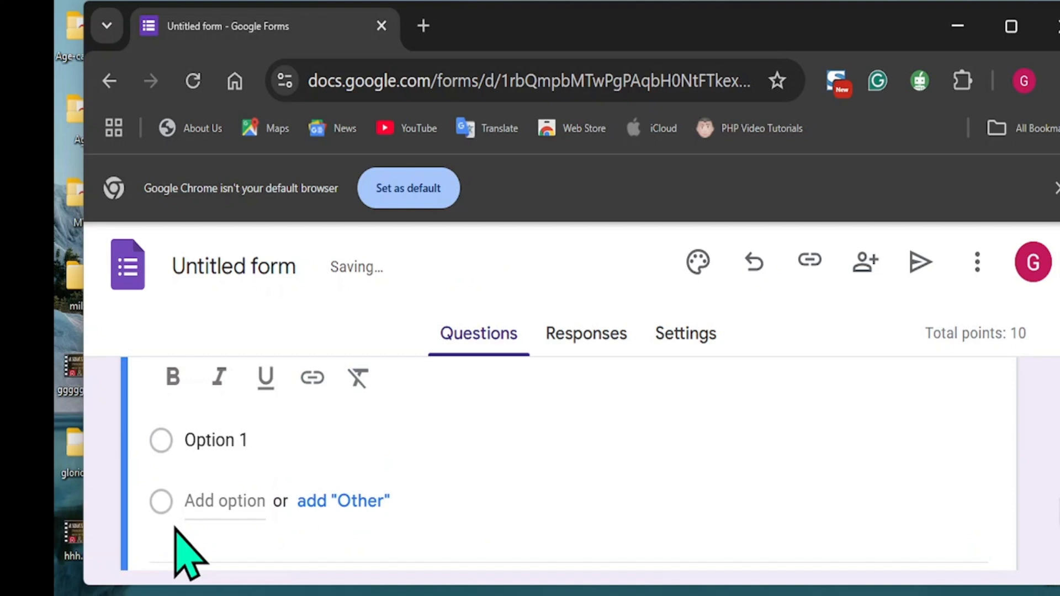
left_click_drag(1059, 508, 1044, 483)
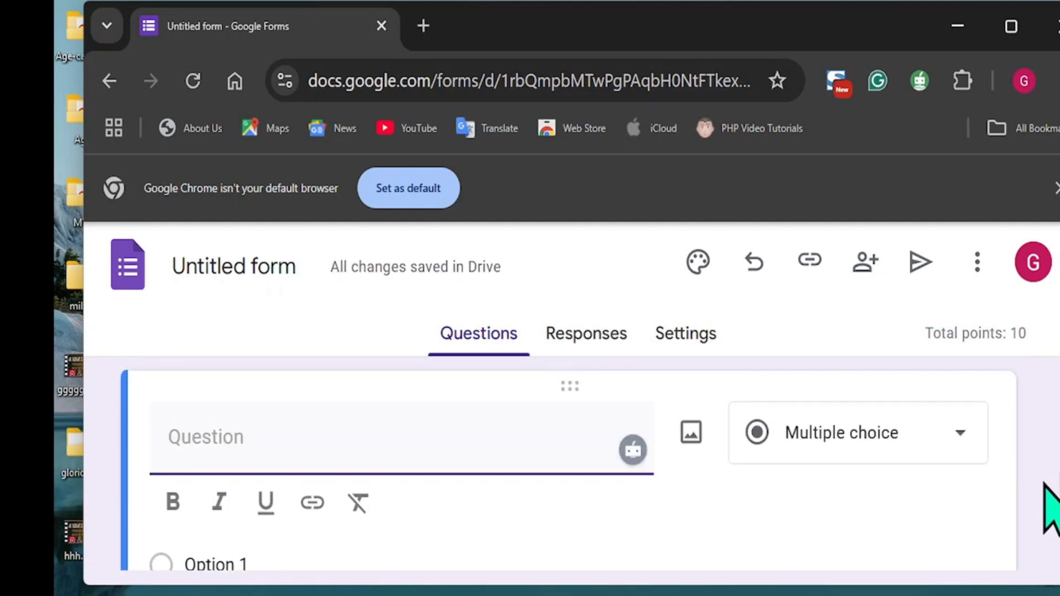
type("W")
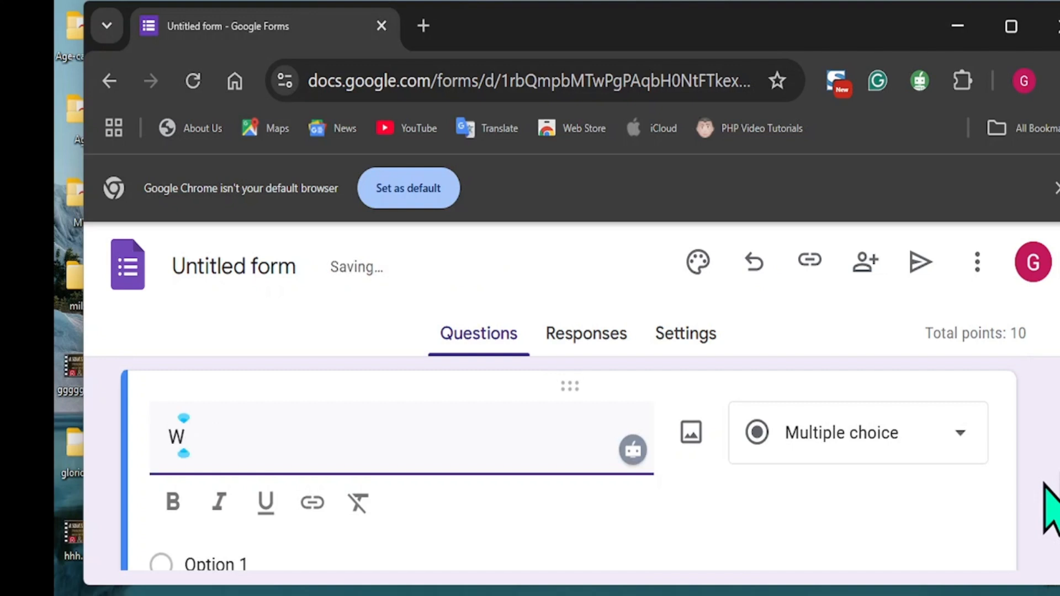
type("hat ishe")
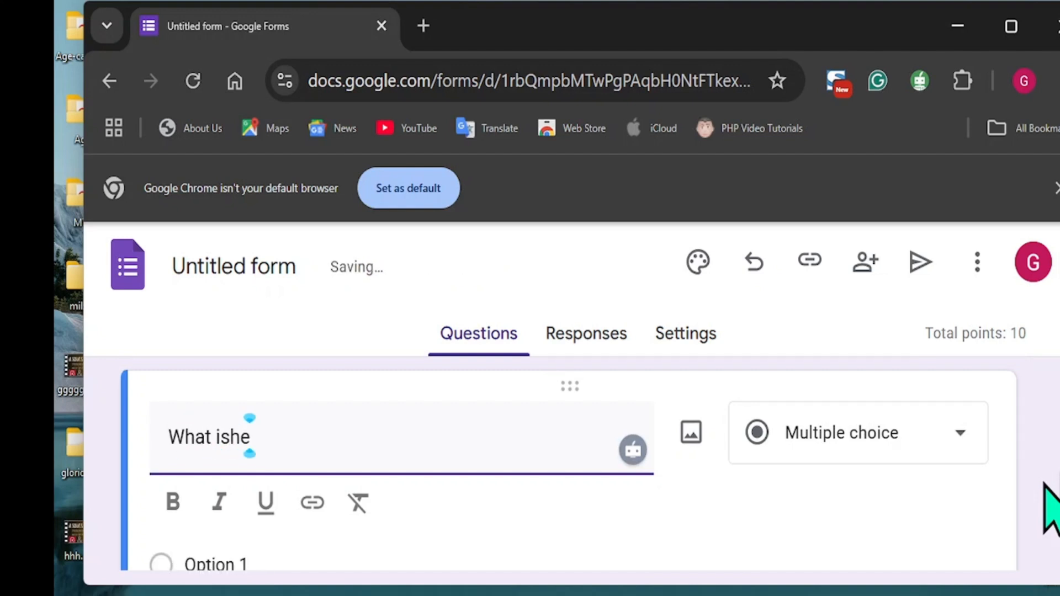
key("BackSpace")
key("BackSpace")
type("the capital ")
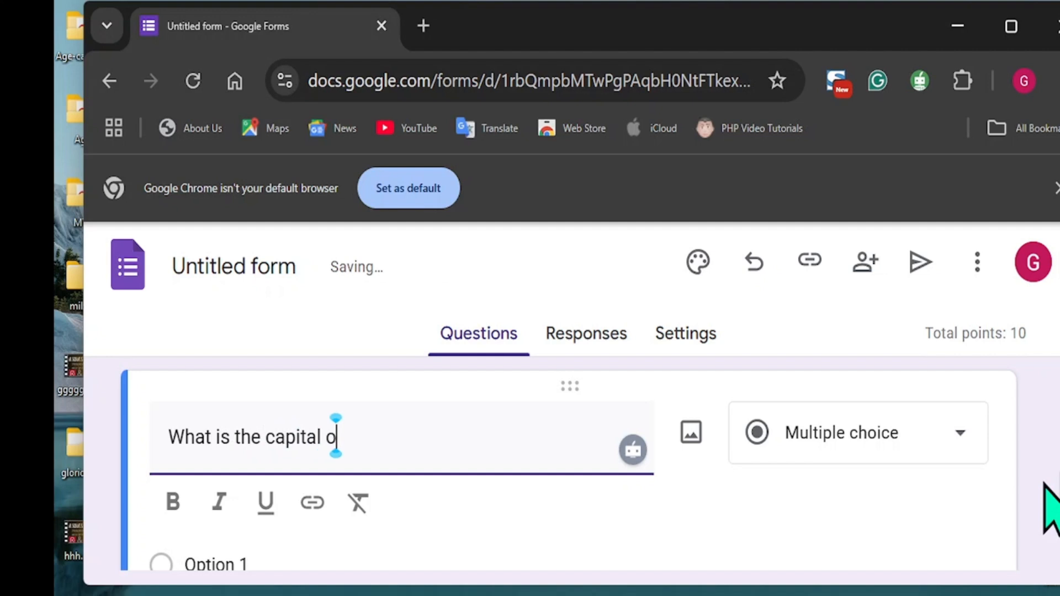
type("of Ogun ")
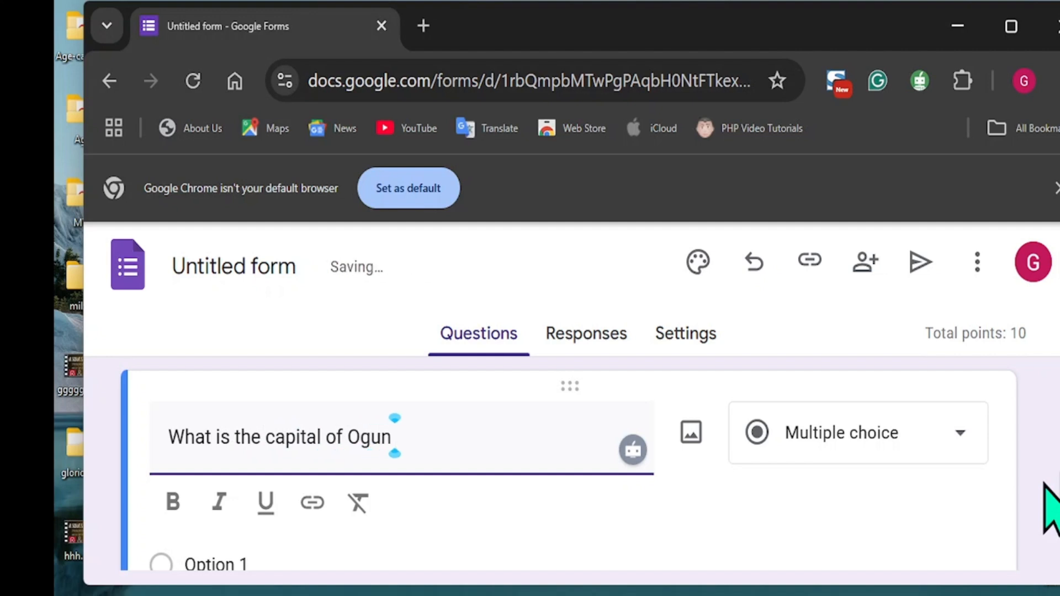
type("S")
key("BackSpace")
type("state?")
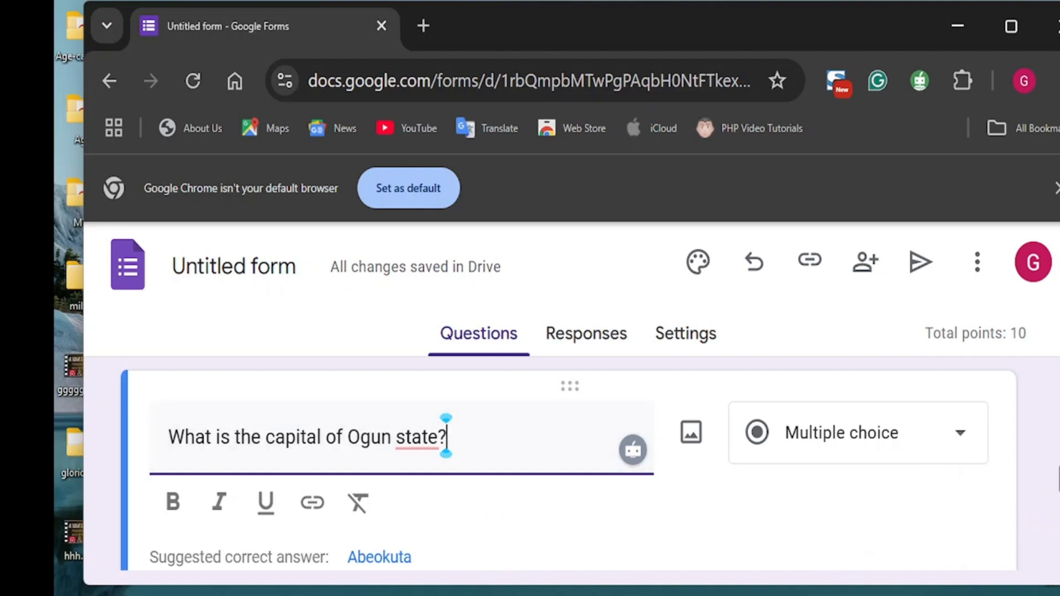
- Fill in the Ogun state question's answer options as Sagamu, Ijebu and Abeokuta
scroll(1058, 479, "down", 3)
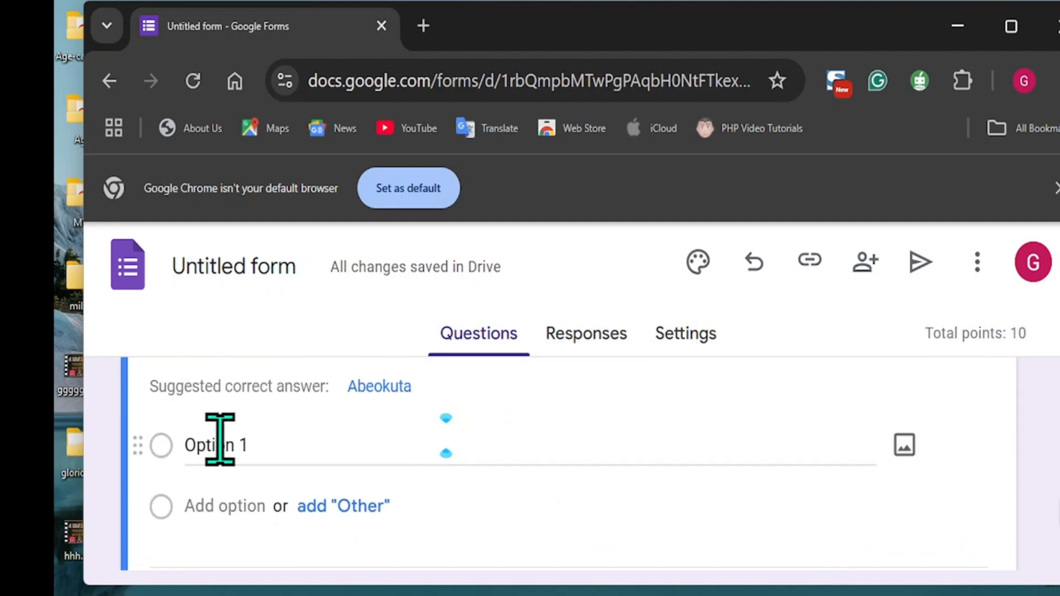
left_click(220, 439)
scroll(221, 441, "down", 1)
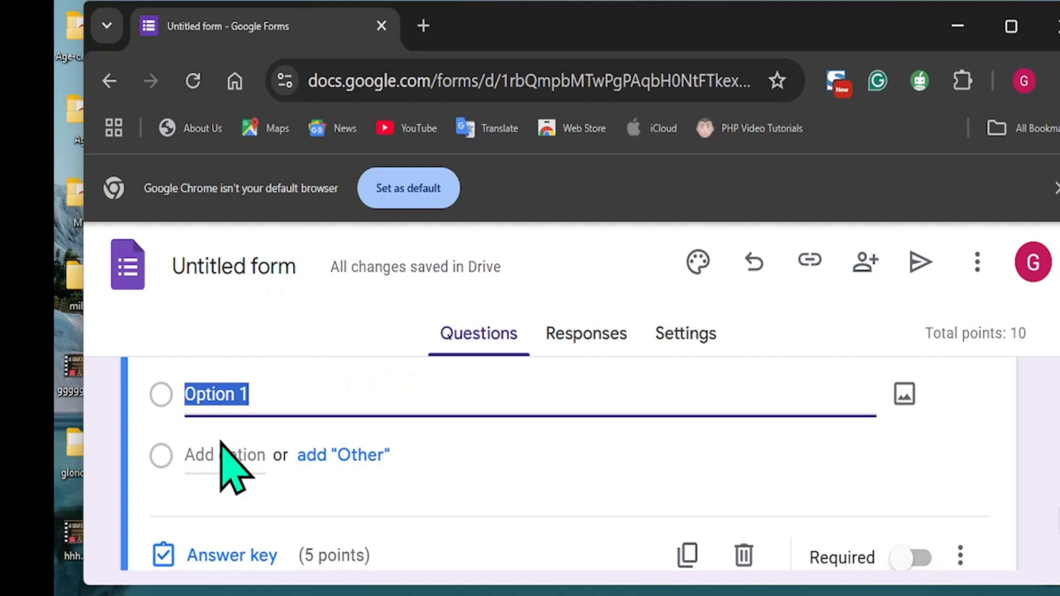
type("Sag")
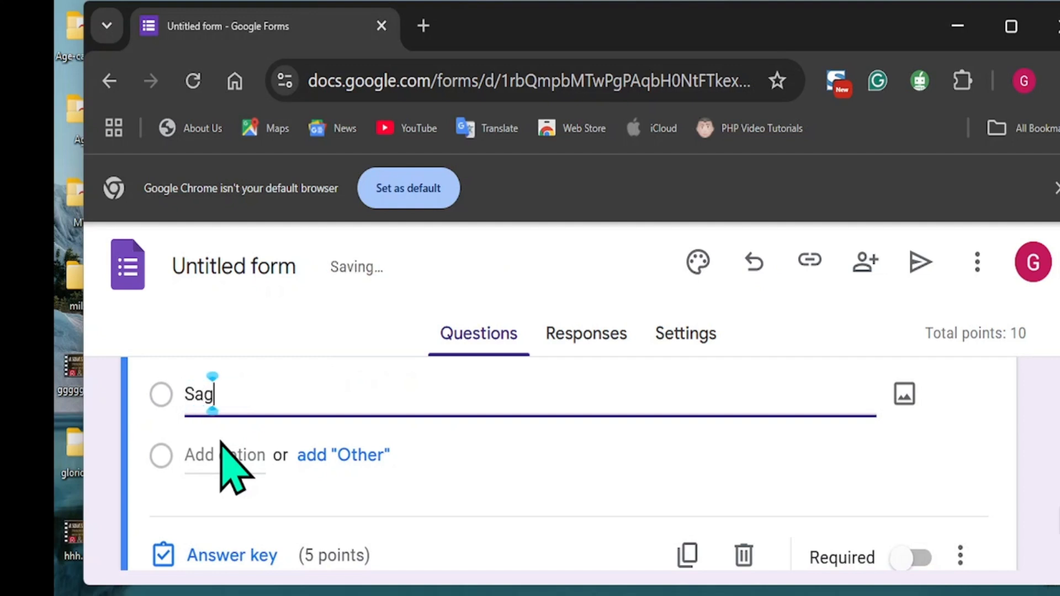
type("amu")
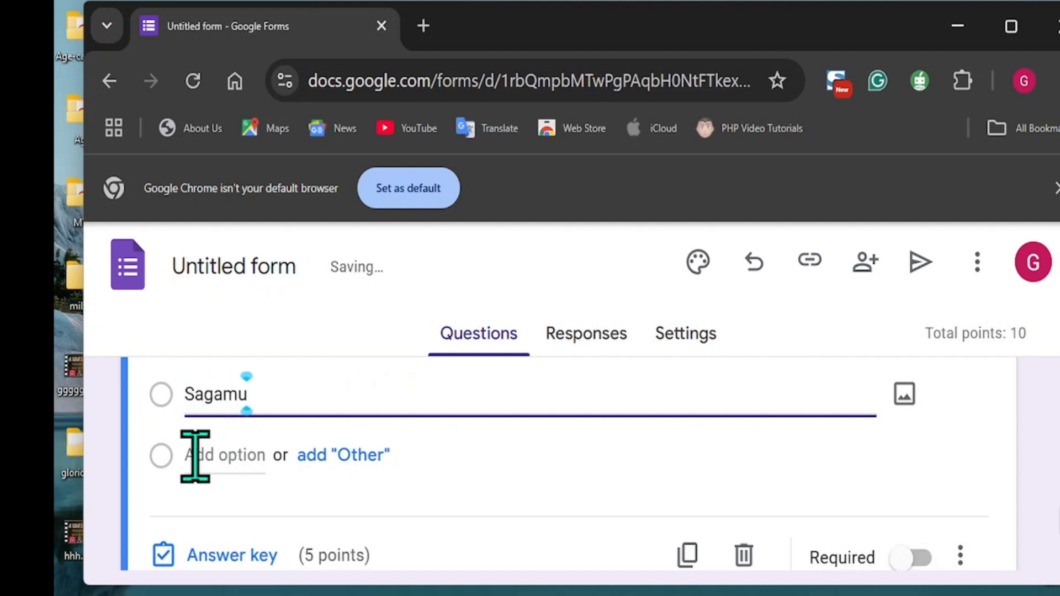
left_click(210, 455)
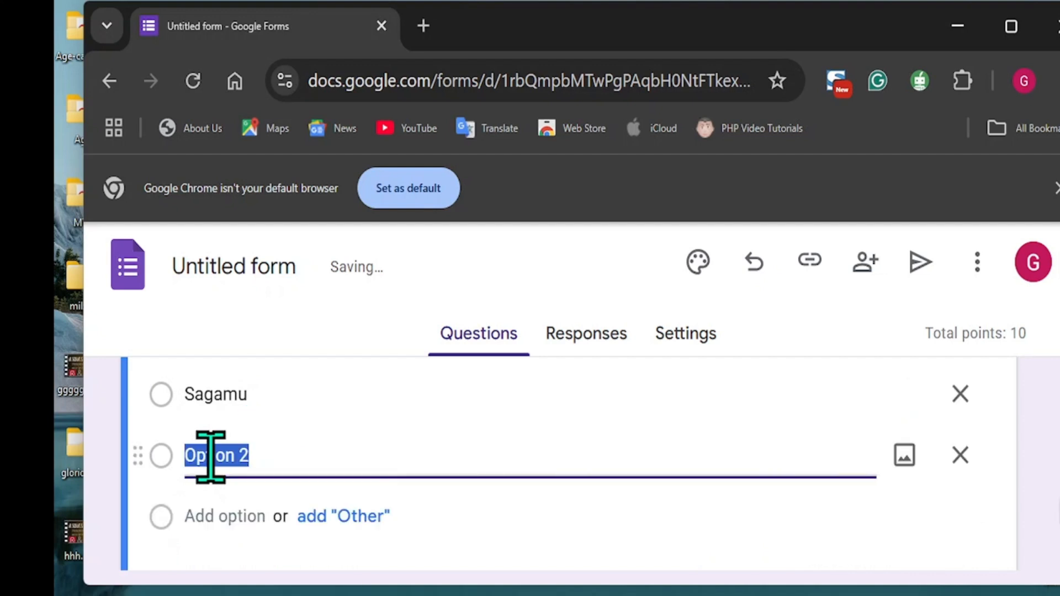
key("BackSpace")
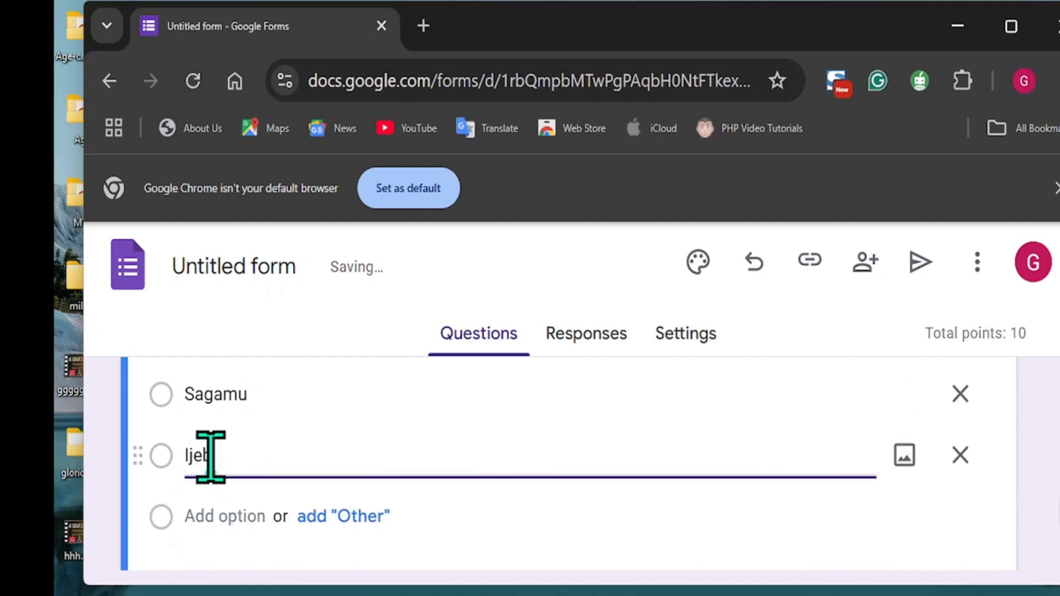
left_click(226, 516)
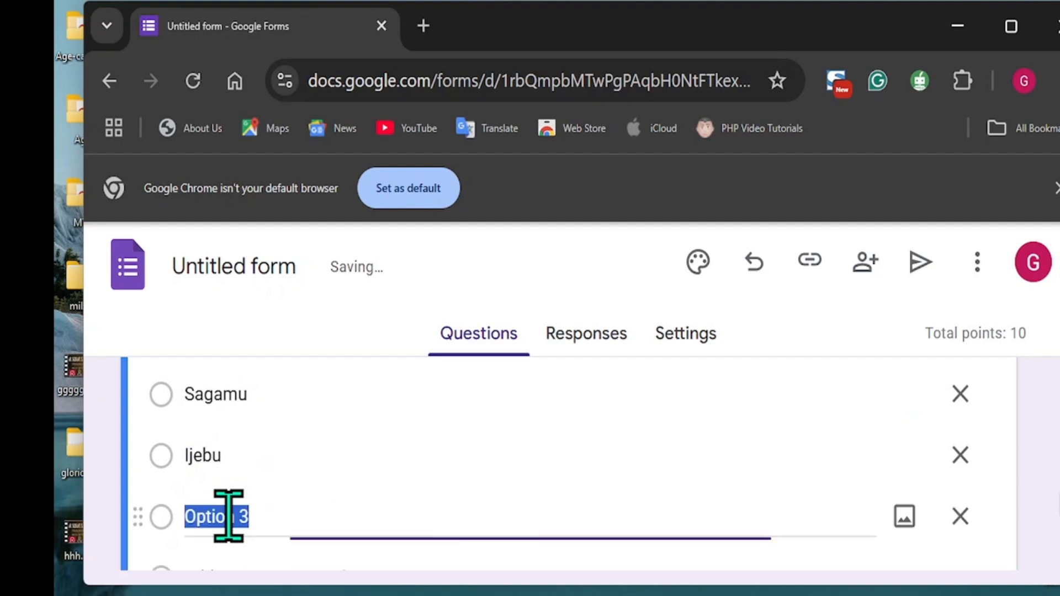
type("A")
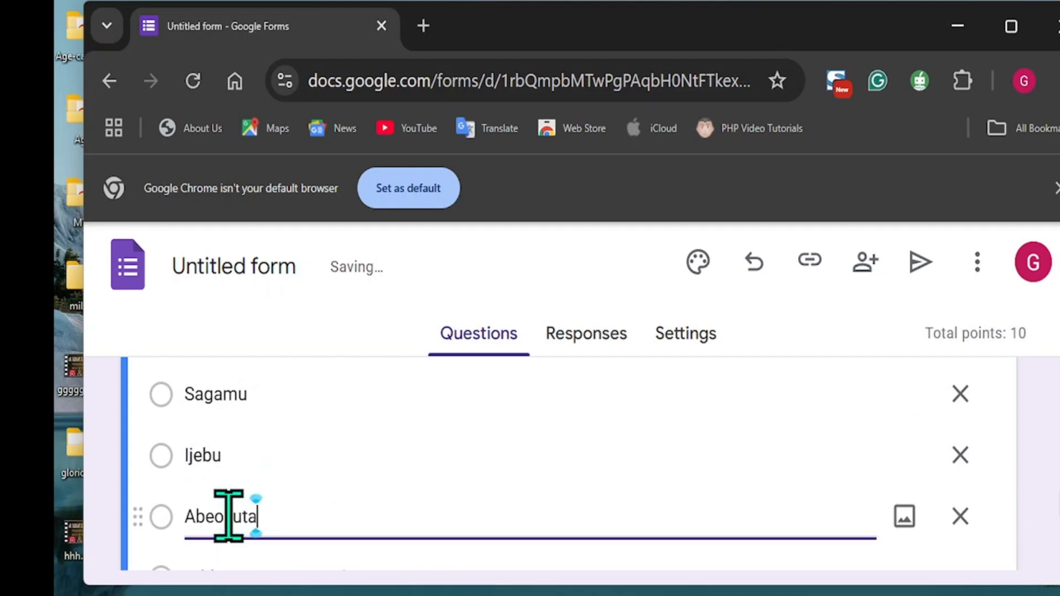
type("beokuta")
- Mark Abeokuta as the correct answer in the Ogun question's answer key and finish editing the key
scroll(228, 516, "down", 2)
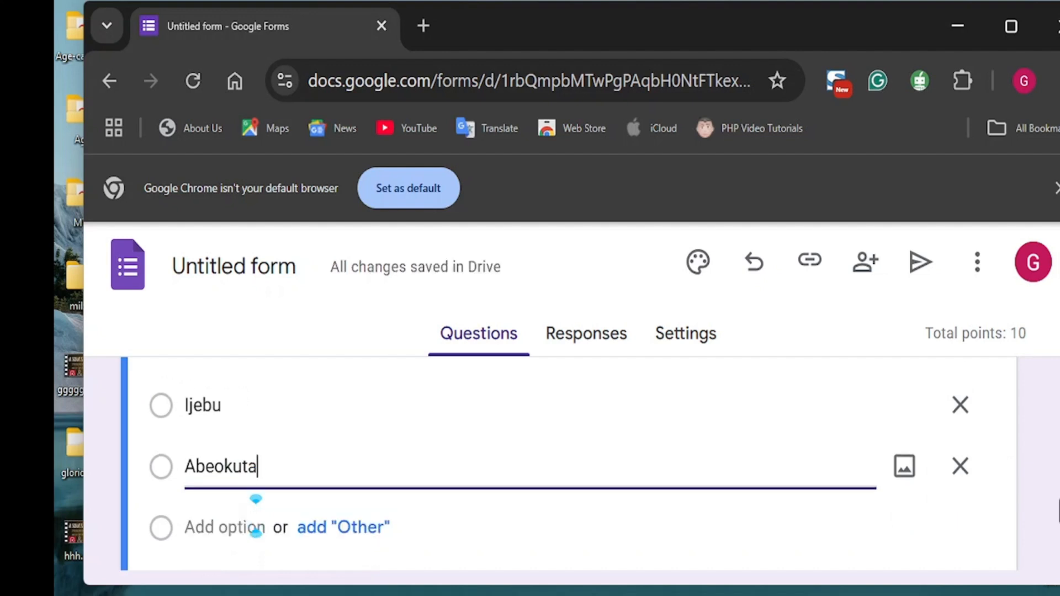
scroll(220, 486, "down", 2)
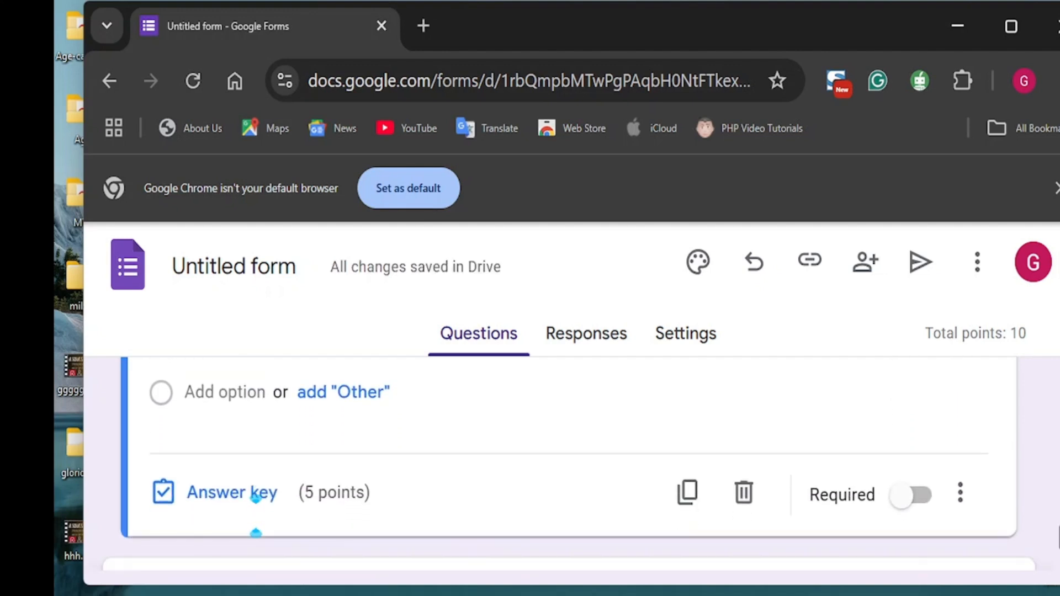
left_click(210, 488)
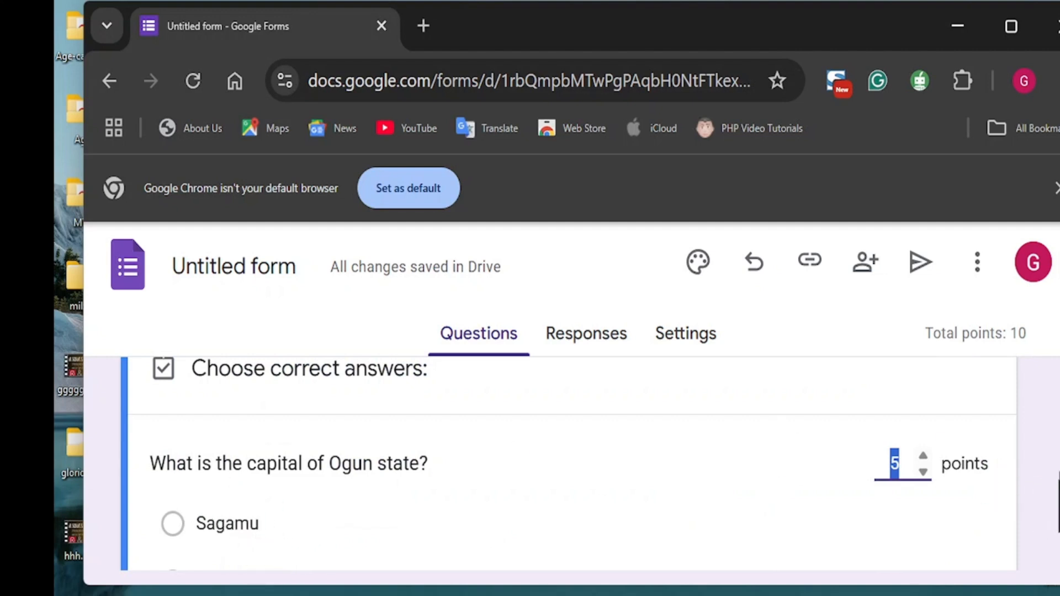
scroll(1057, 503, "down", 2)
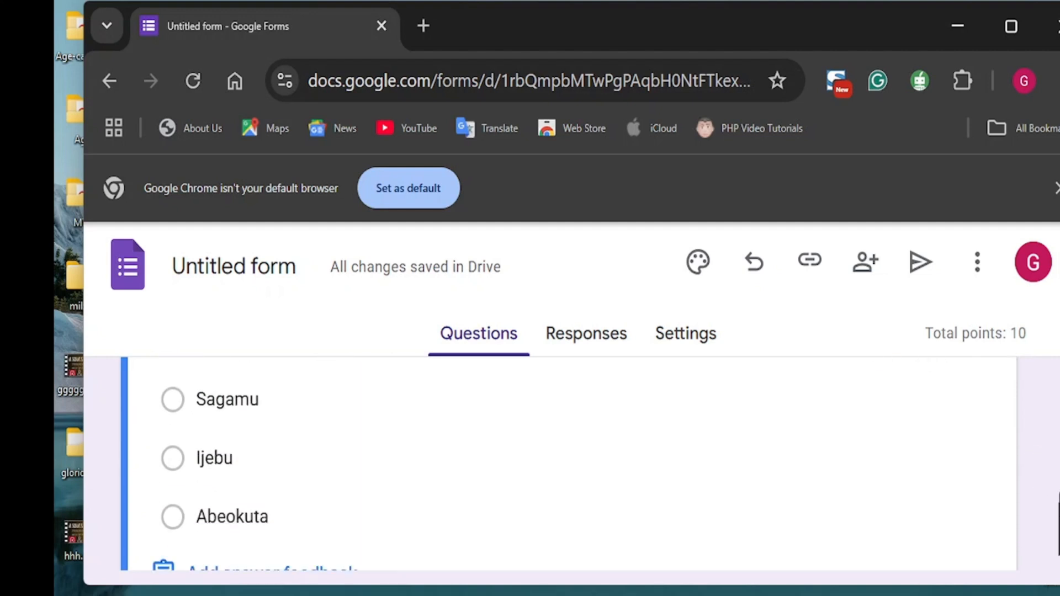
left_click(173, 507)
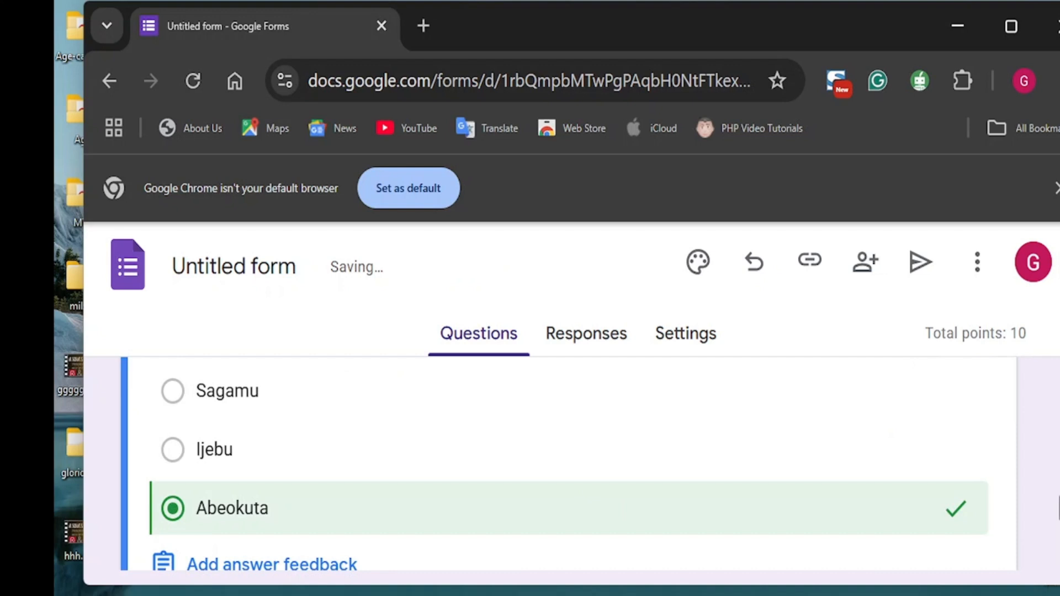
scroll(1057, 508, "up", 2)
scroll(1057, 530, "down", 6)
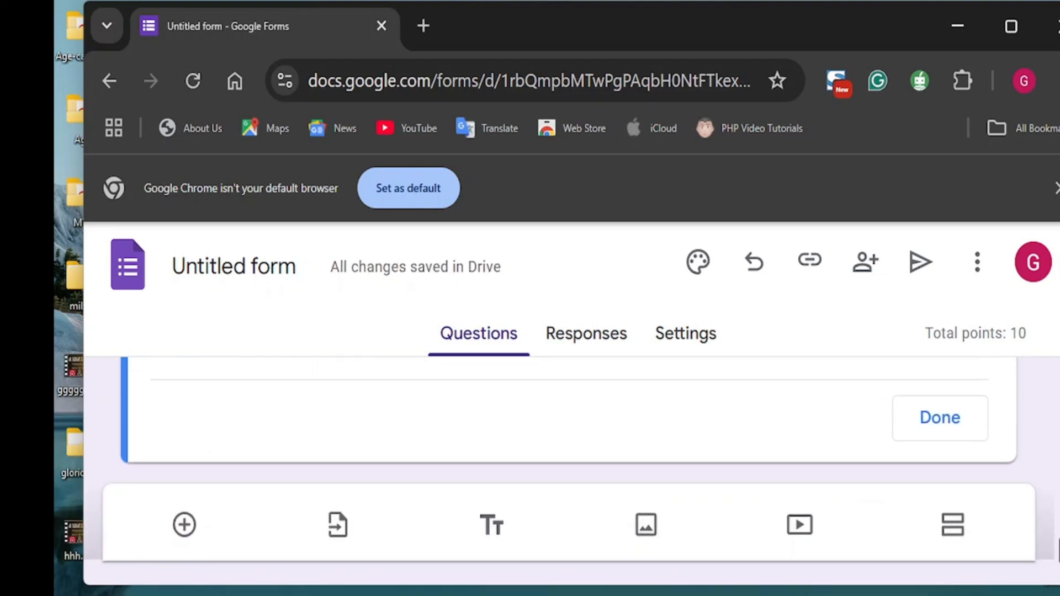
scroll(1054, 530, "up", 10)
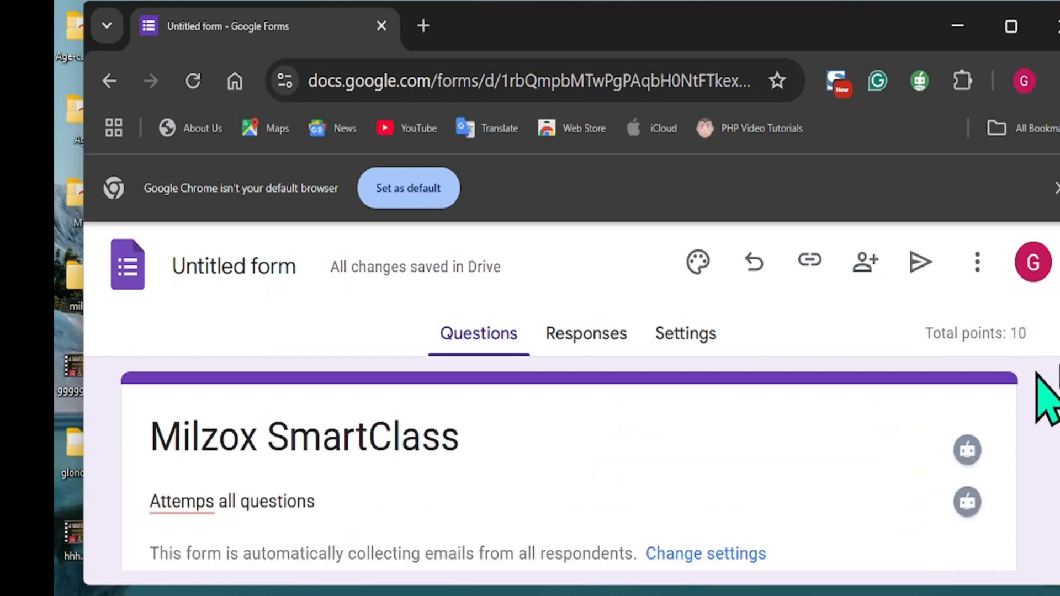
scroll(1022, 375, "down", 10)
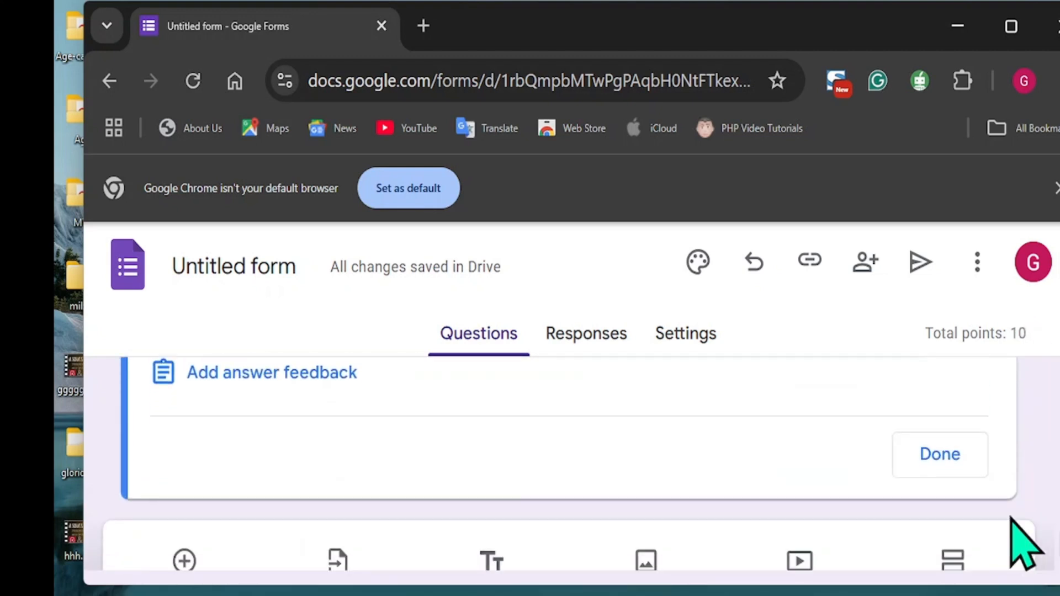
left_click(941, 469)
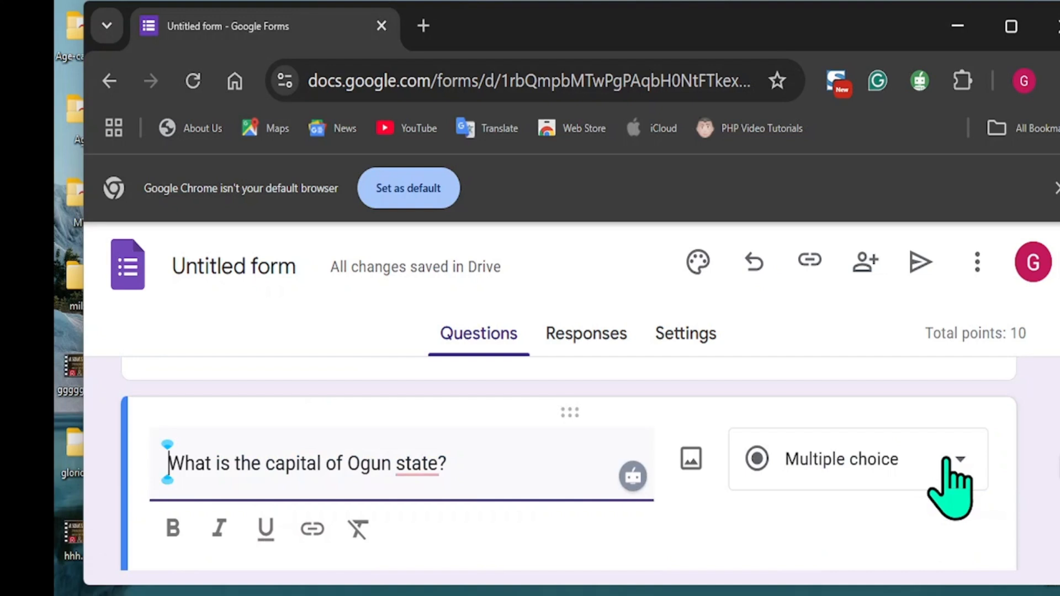
- Publish the form with responders set to anyone with the link
left_click(921, 265)
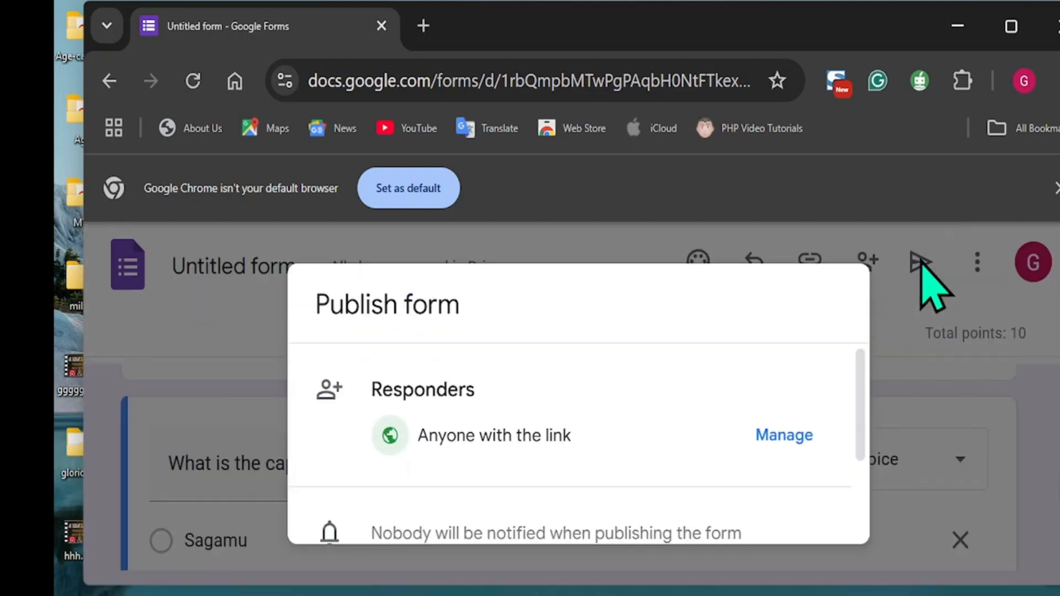
left_click_drag(860, 421, 860, 496)
left_click(764, 499)
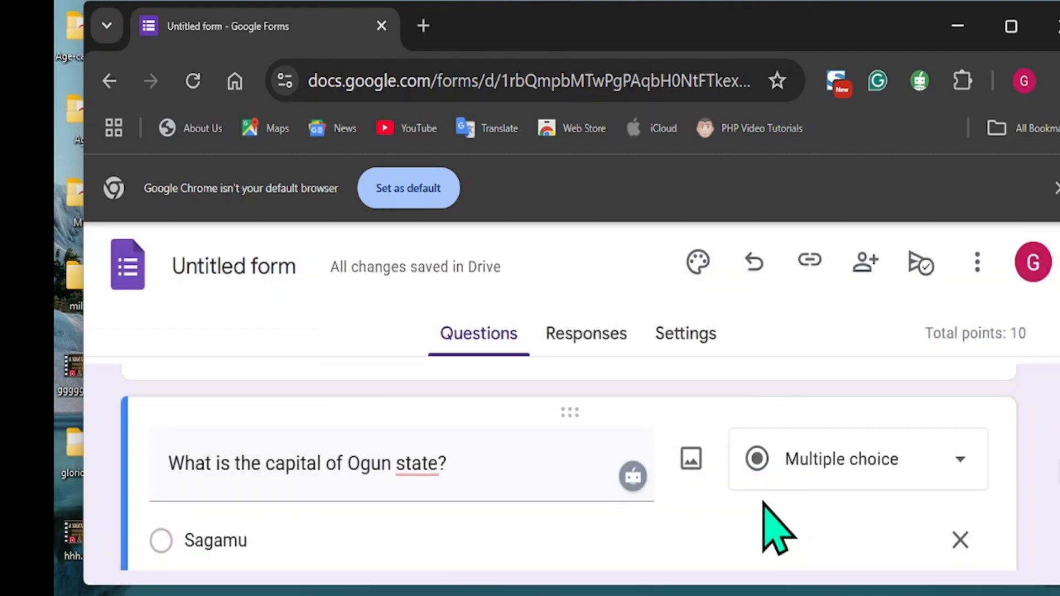
- Shorten the form's responder URL and copy it
left_click(808, 264)
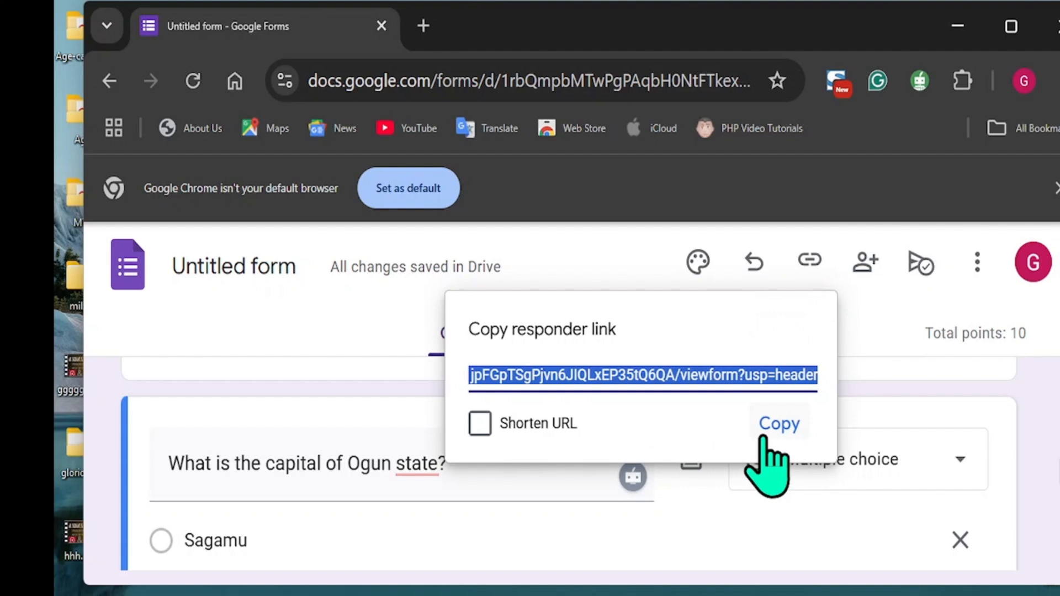
left_click(480, 423)
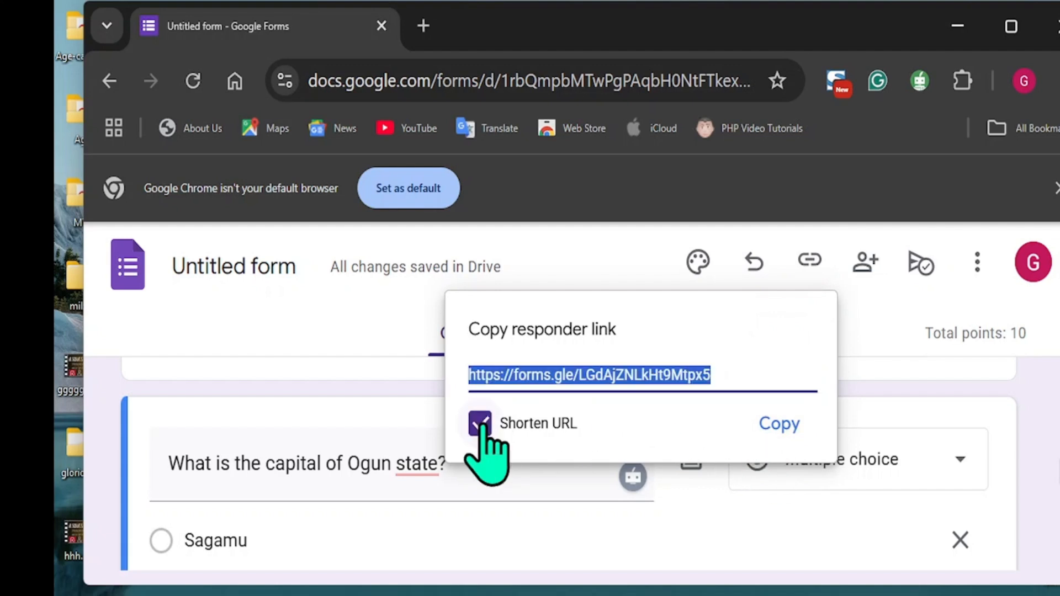
left_click(779, 423)
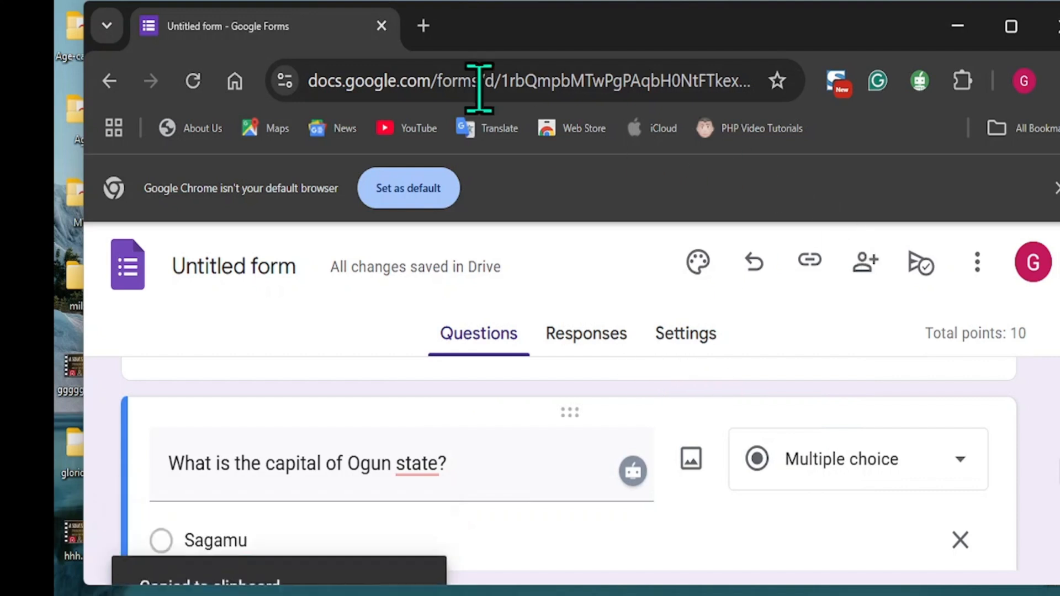
- Open the copied responder link in a new browser tab
left_click(423, 26)
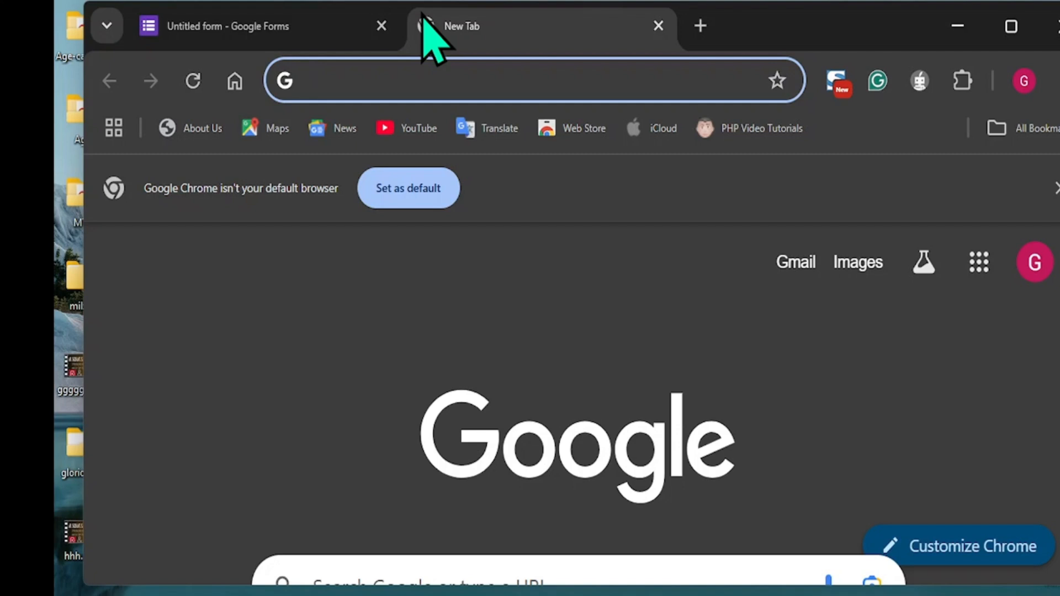
key("ctrl+v")
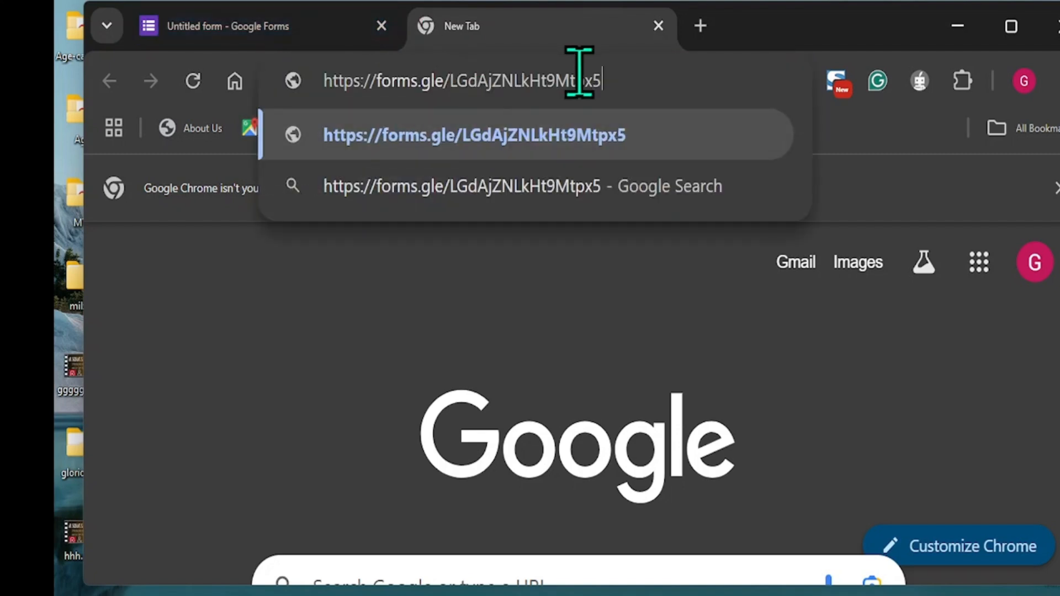
key("Return")
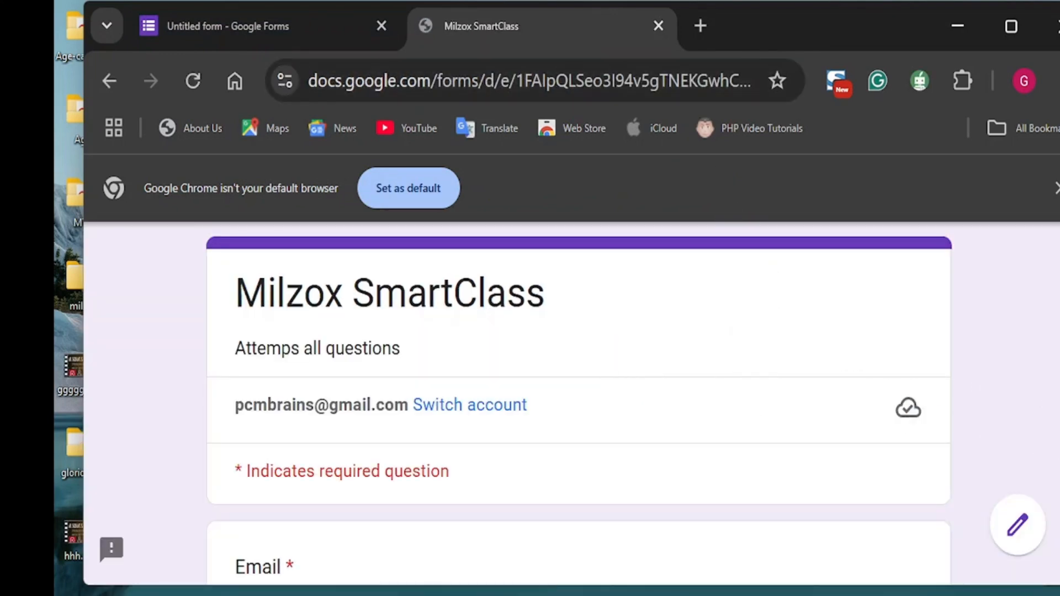
- Agree to record the signed-in account's email with the response on the Milzox SmartClass form
scroll(579, 403, "down", 1)
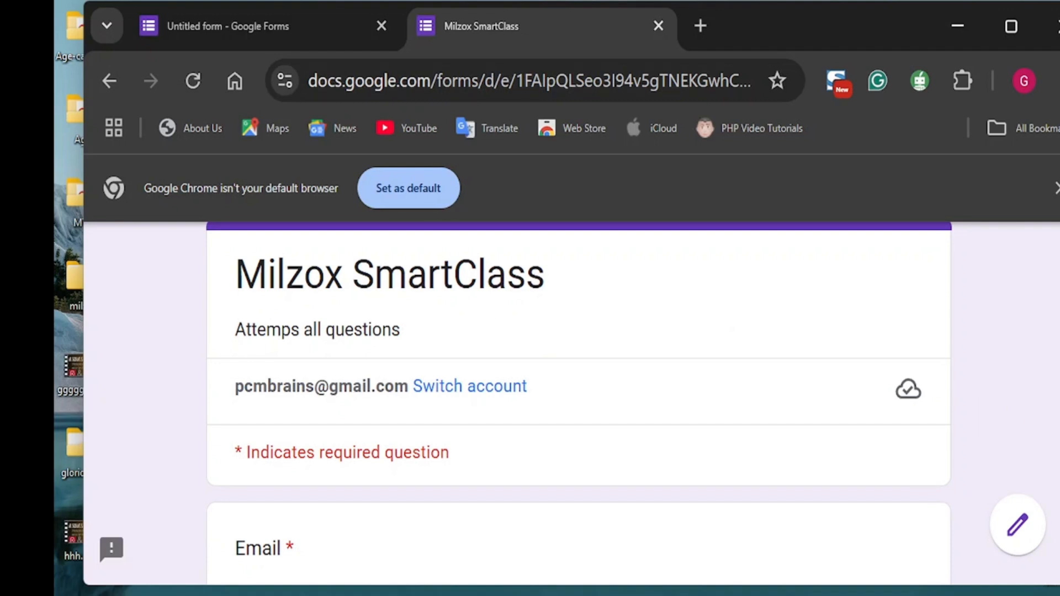
scroll(578, 403, "down", 4)
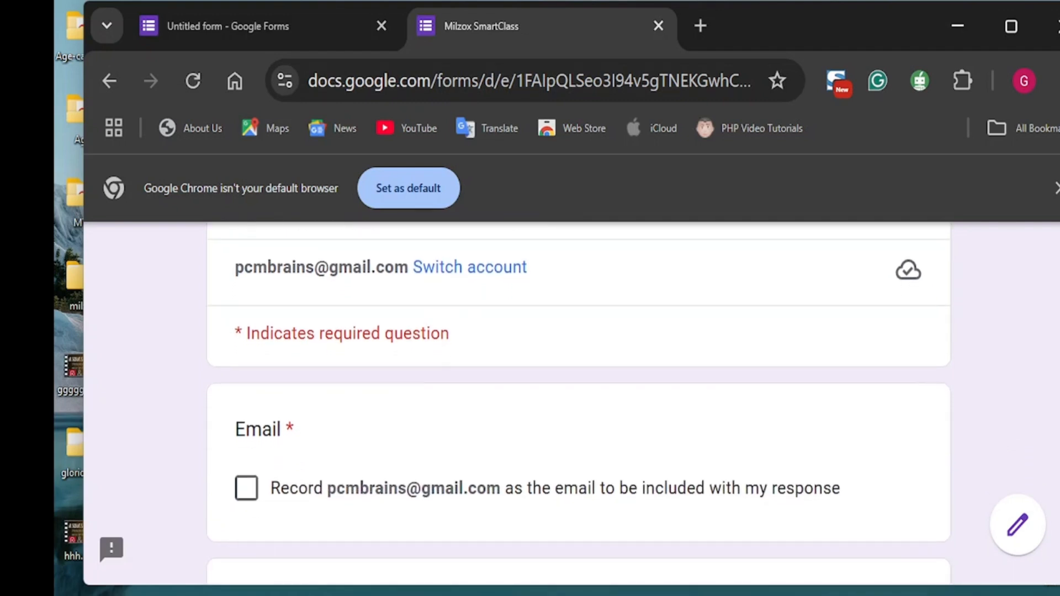
scroll(578, 403, "down", 1)
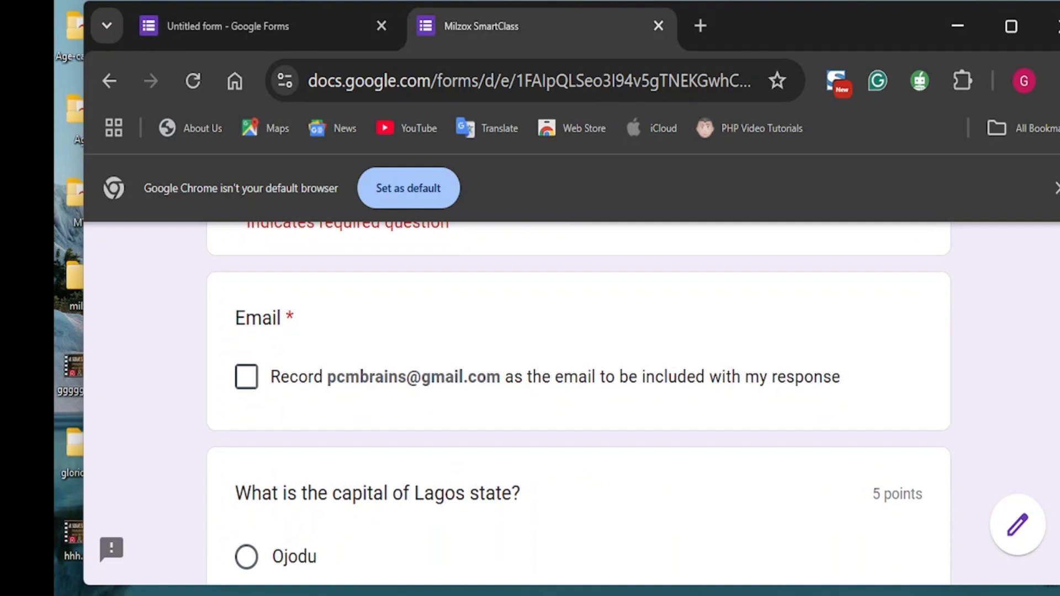
left_click(247, 376)
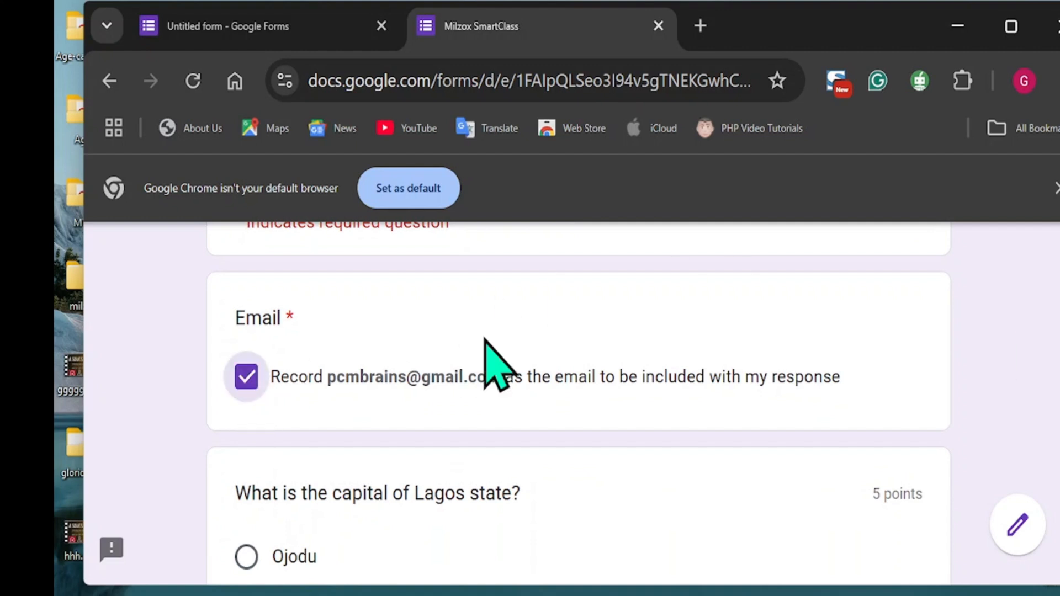
- Answer the quiz by choosing Ikeja for the Lagos state question and Abeokuta for the Ogun state question
scroll(579, 403, "down", 3)
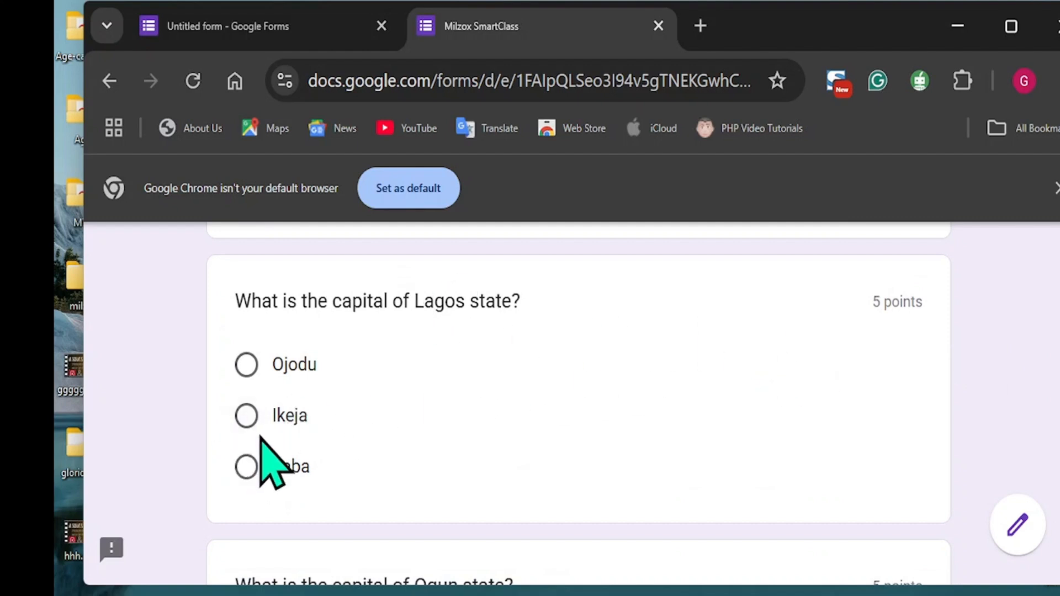
left_click(244, 416)
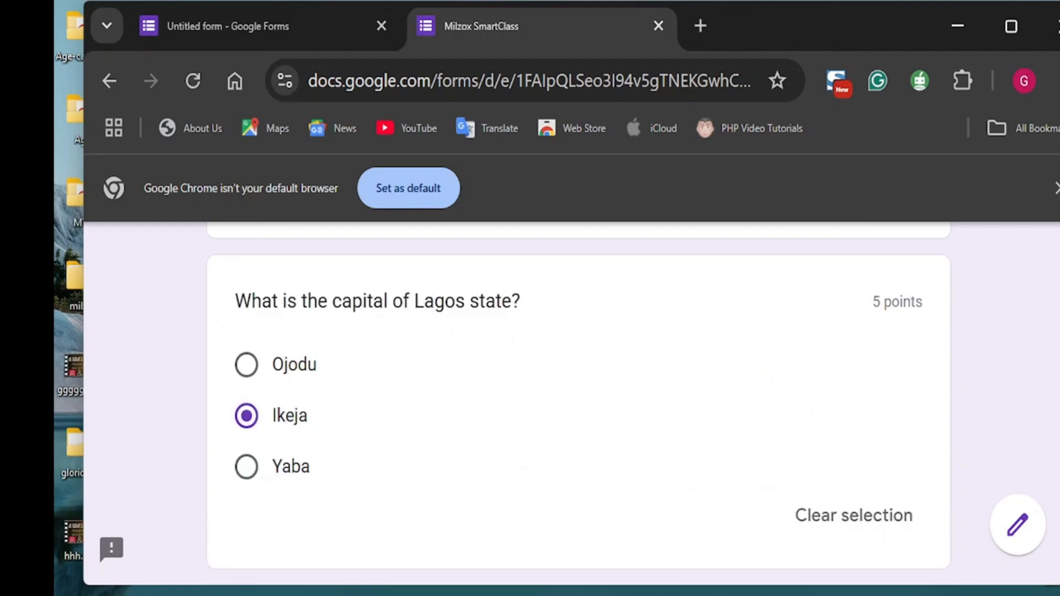
scroll(578, 408, "down", 6)
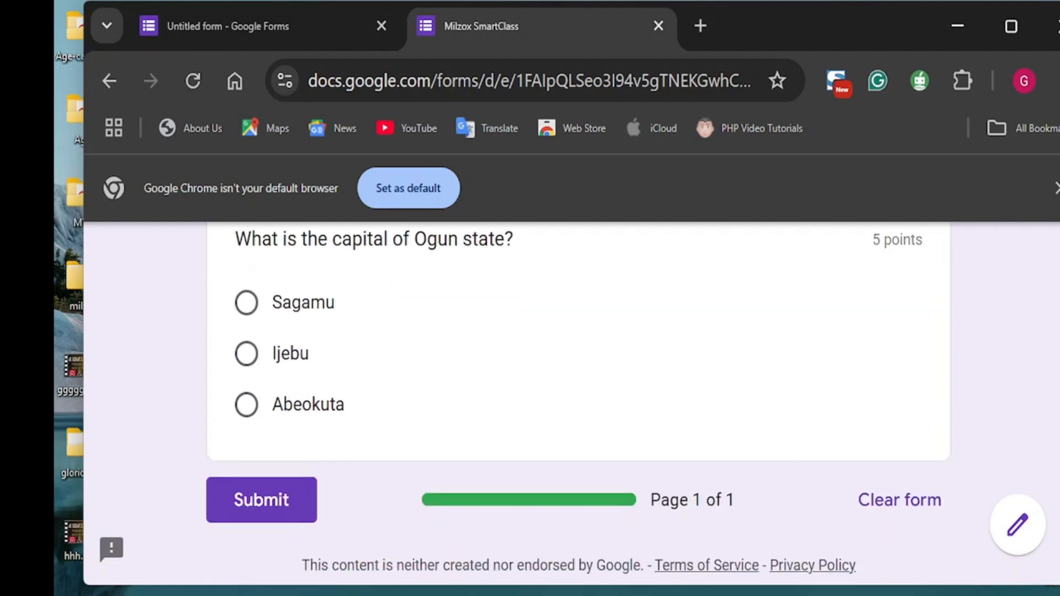
scroll(1055, 464, "up", 5)
scroll(1054, 465, "down", 2)
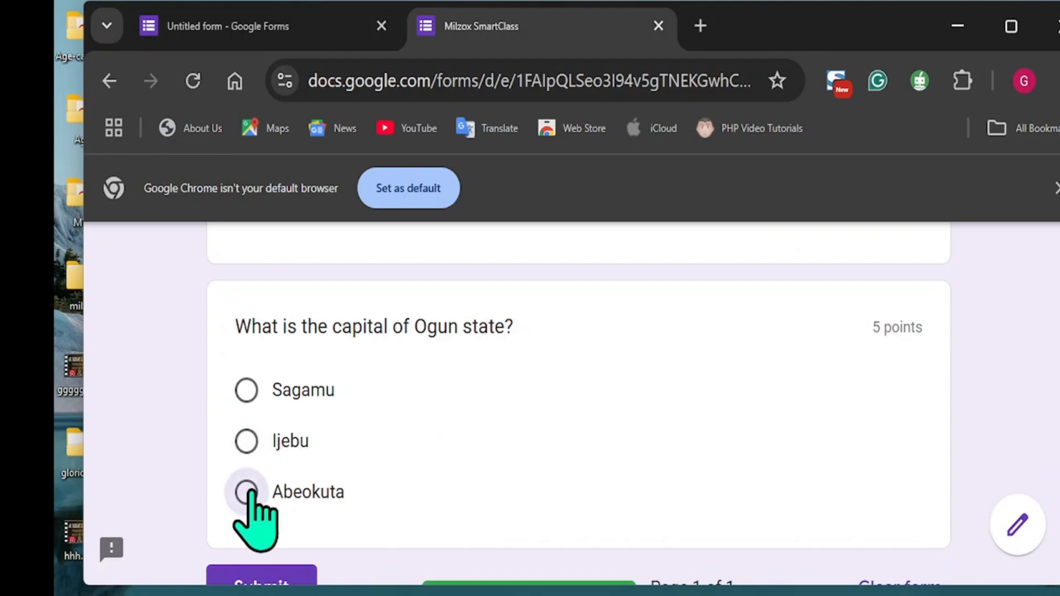
left_click(247, 492)
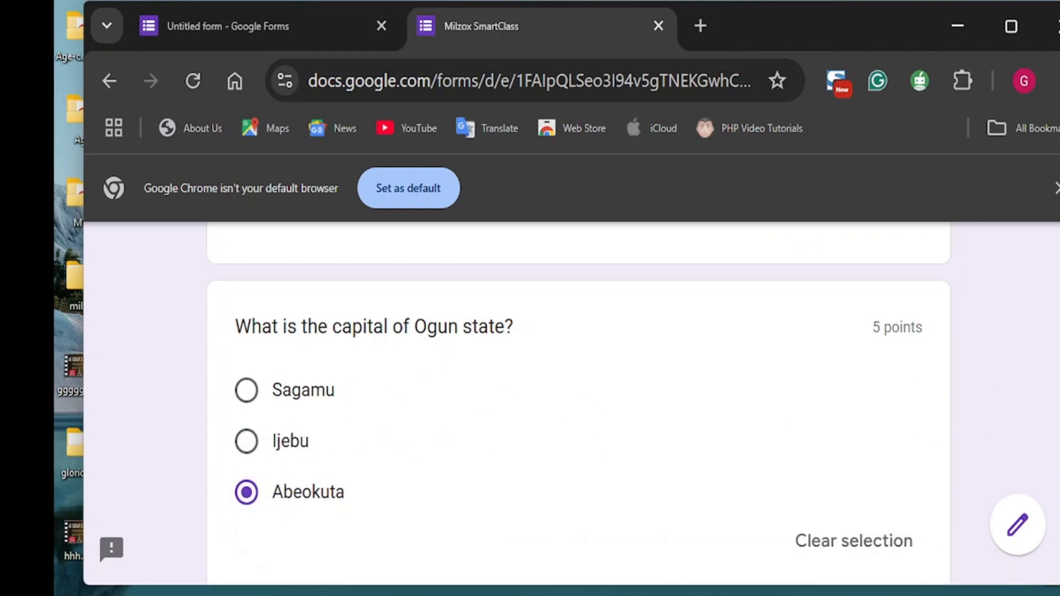
scroll(578, 402, "down", 5)
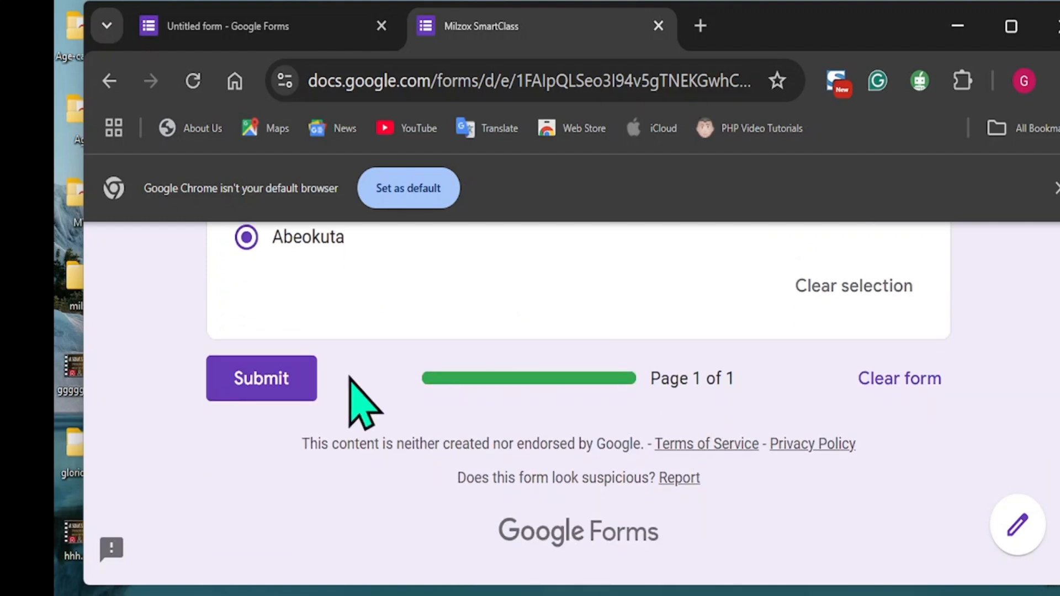
- Submit the quiz answers and open the score page to review the grading of both questions
left_click(277, 379)
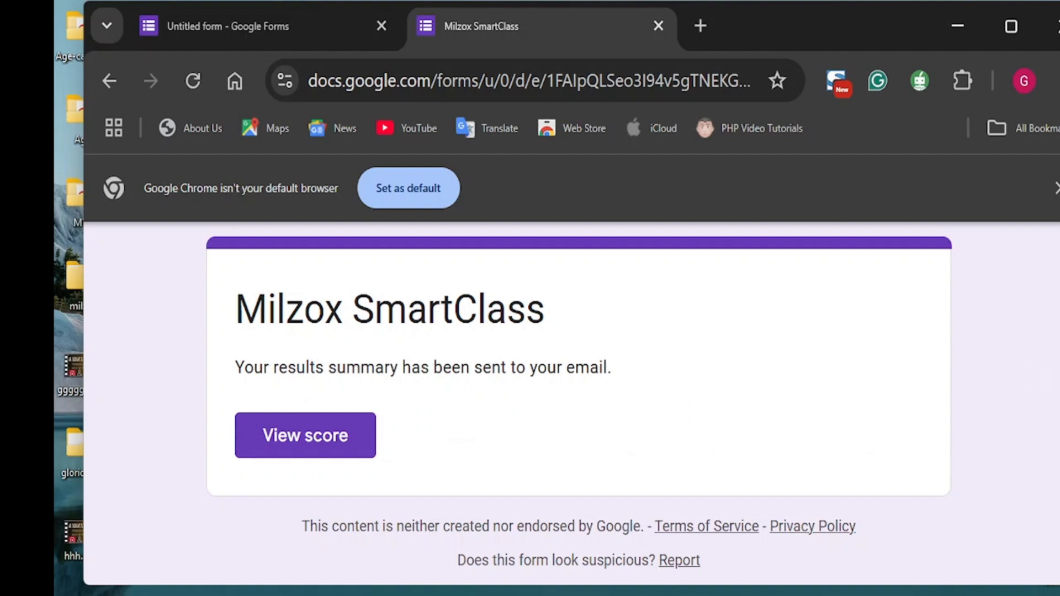
scroll(970, 321, "down", 1)
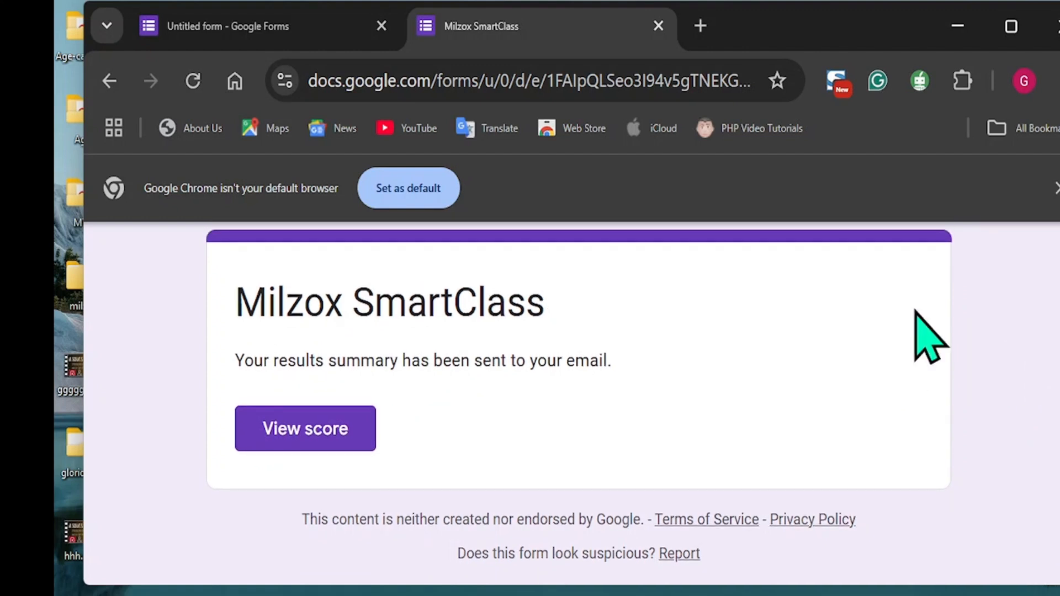
left_click(305, 425)
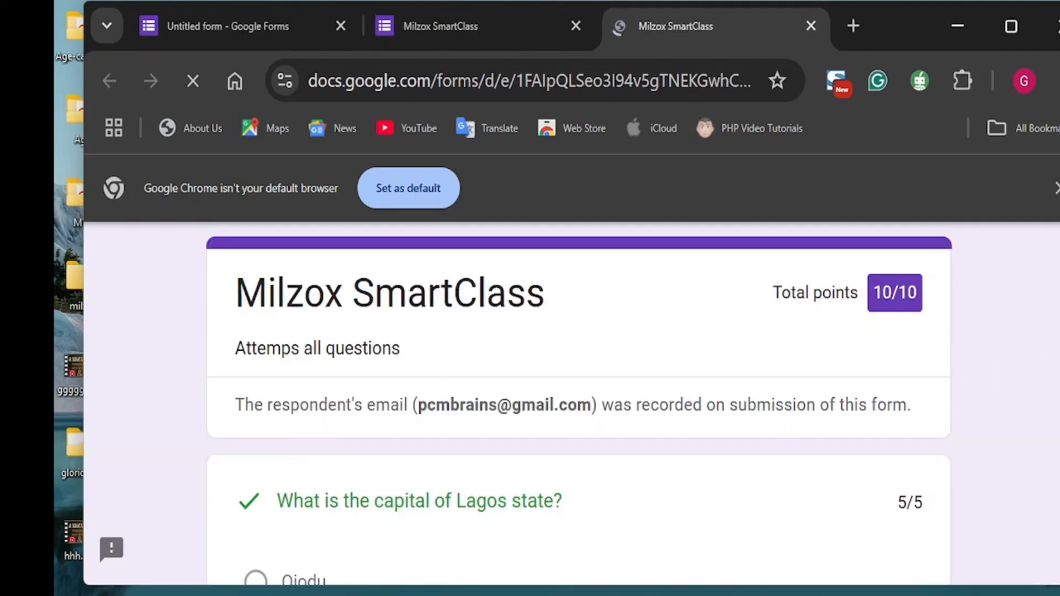
scroll(578, 403, "down", 1)
scroll(579, 403, "up", 1)
scroll(579, 403, "down", 8)
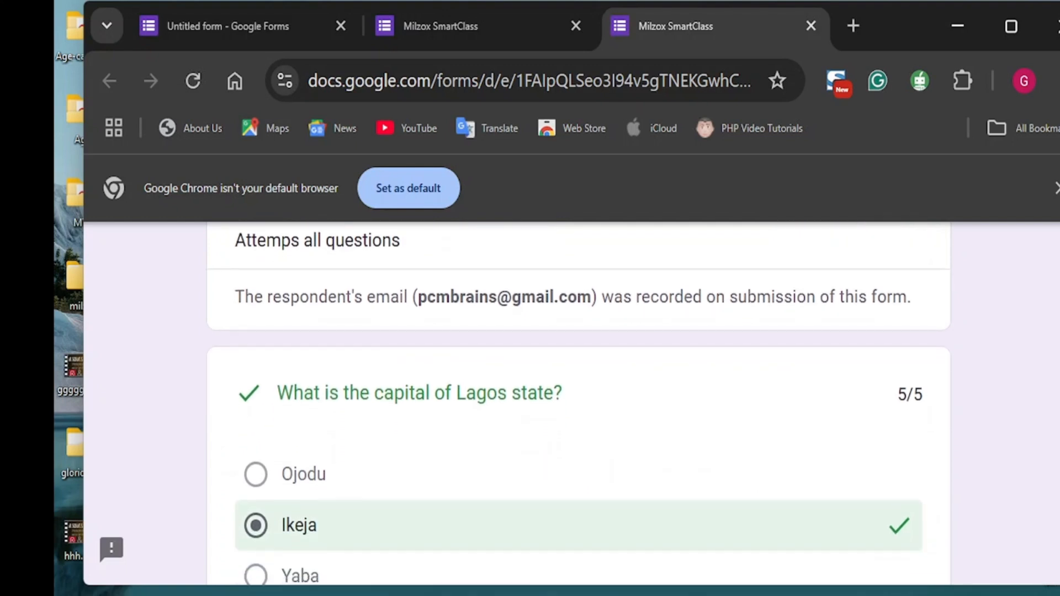
scroll(1028, 325, "down", 3)
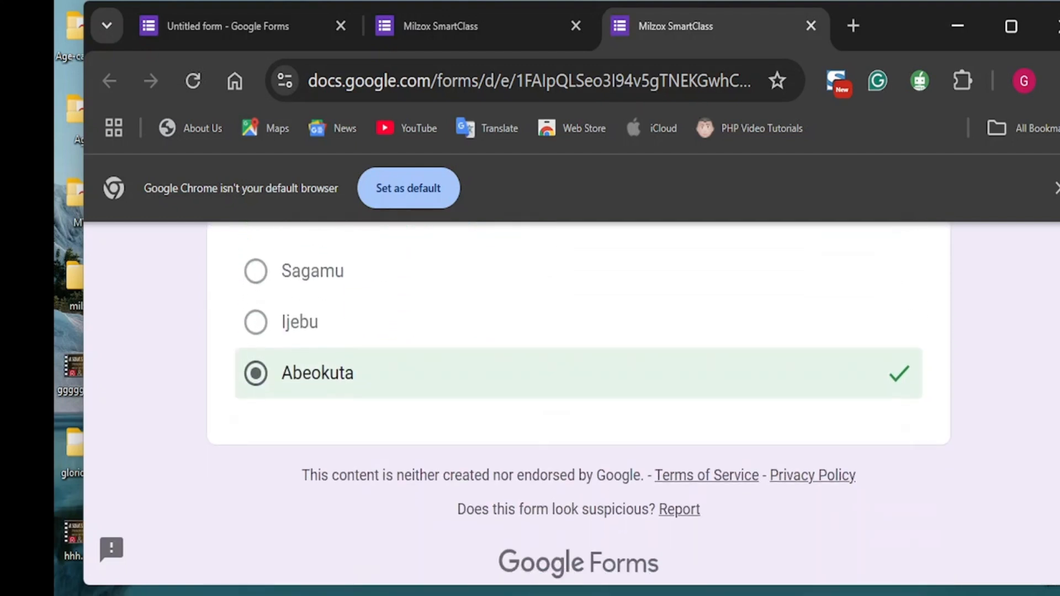
scroll(1027, 326, "up", 7)
scroll(1028, 325, "up", 1)
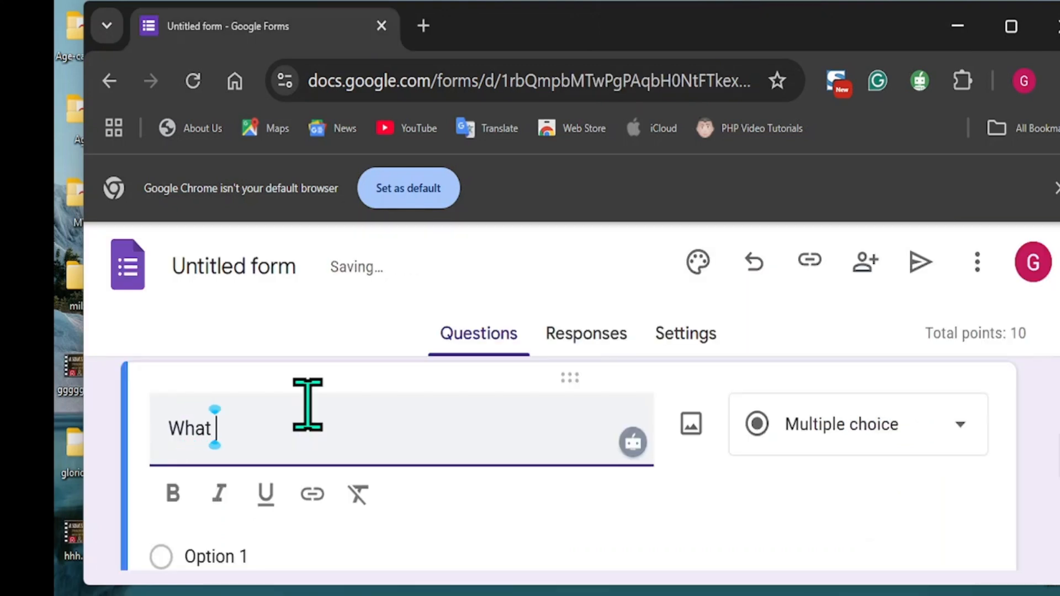
- Complete the multiple-choice question text as "What is the capital of Lagos state?", correcting the spelling of "capital"
type("he")
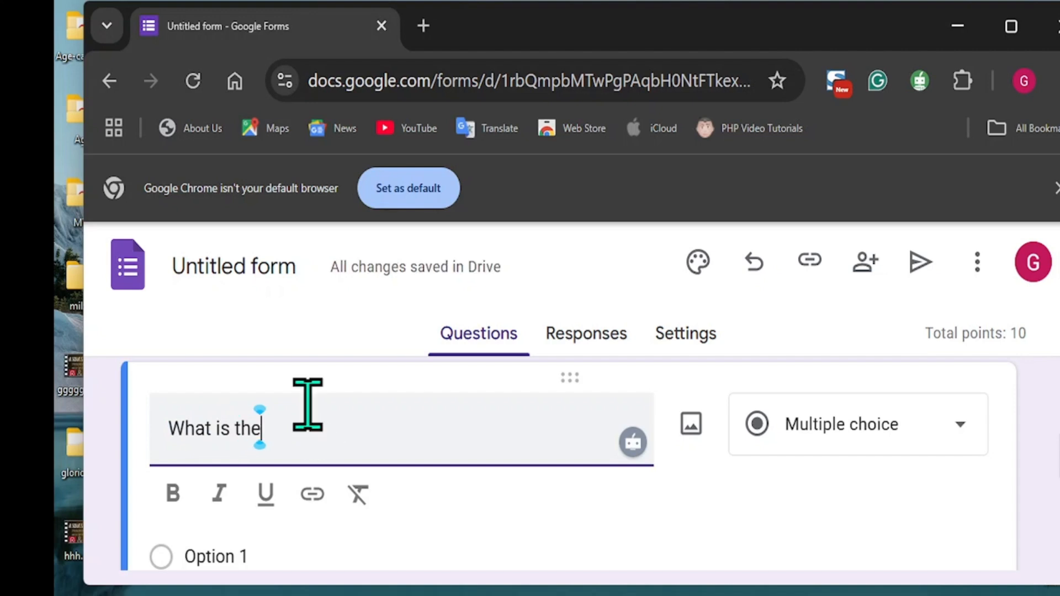
type(" cap")
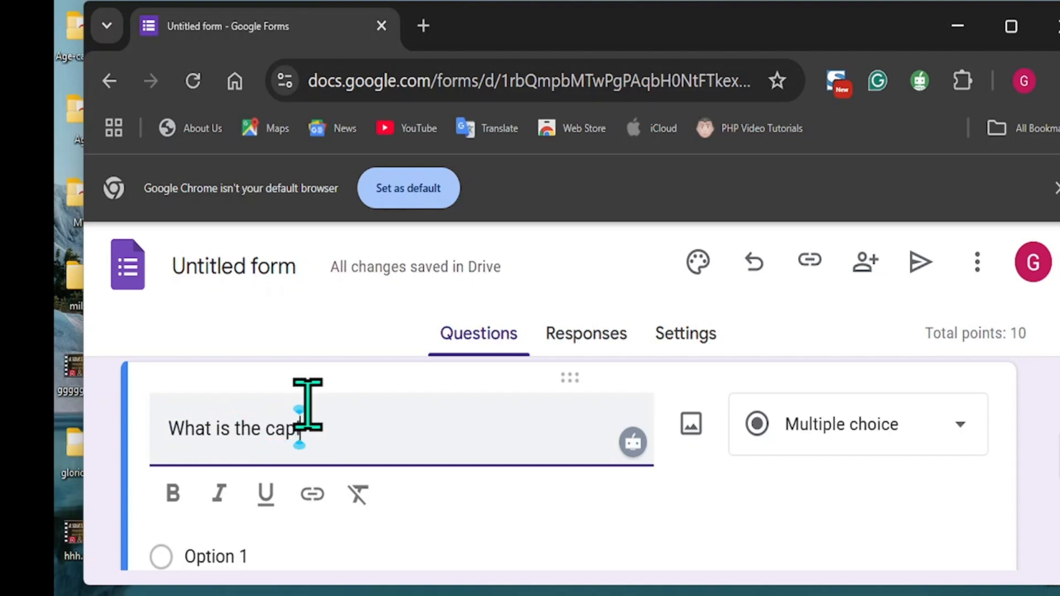
type("ia o")
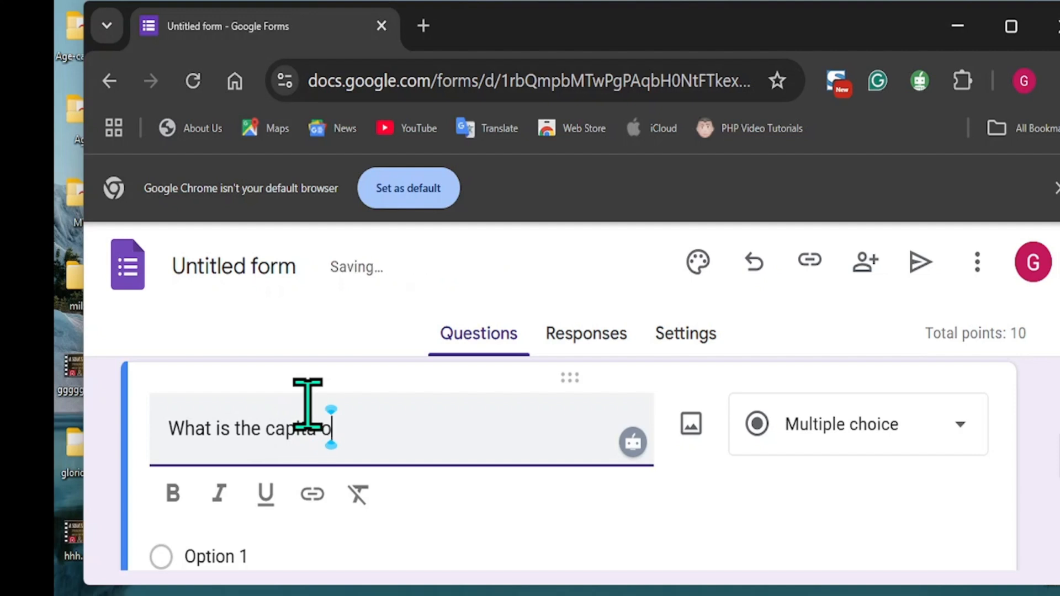
type("tal of Lagos state?")
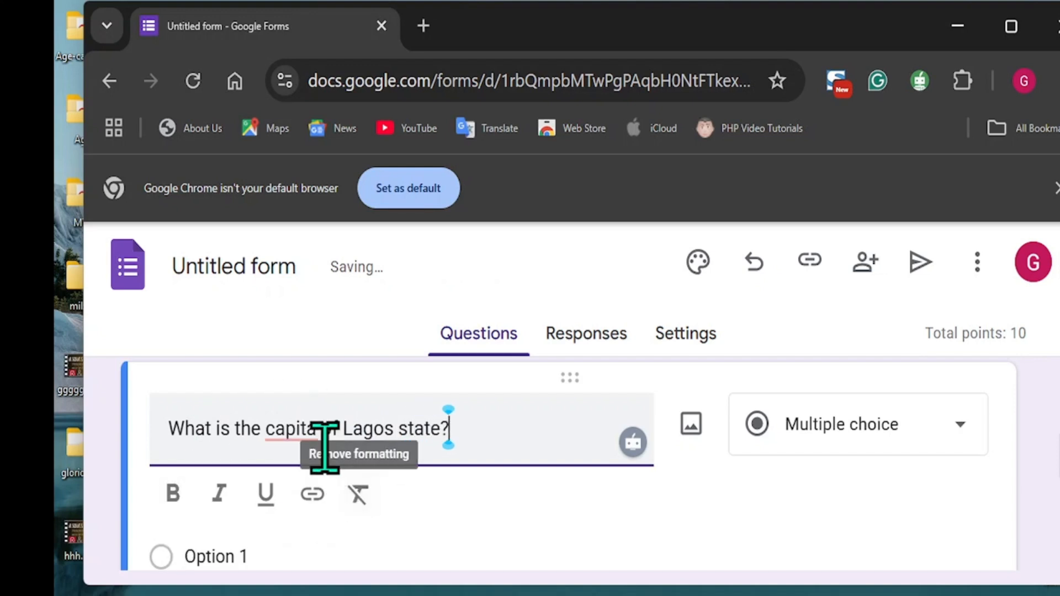
left_click(305, 436)
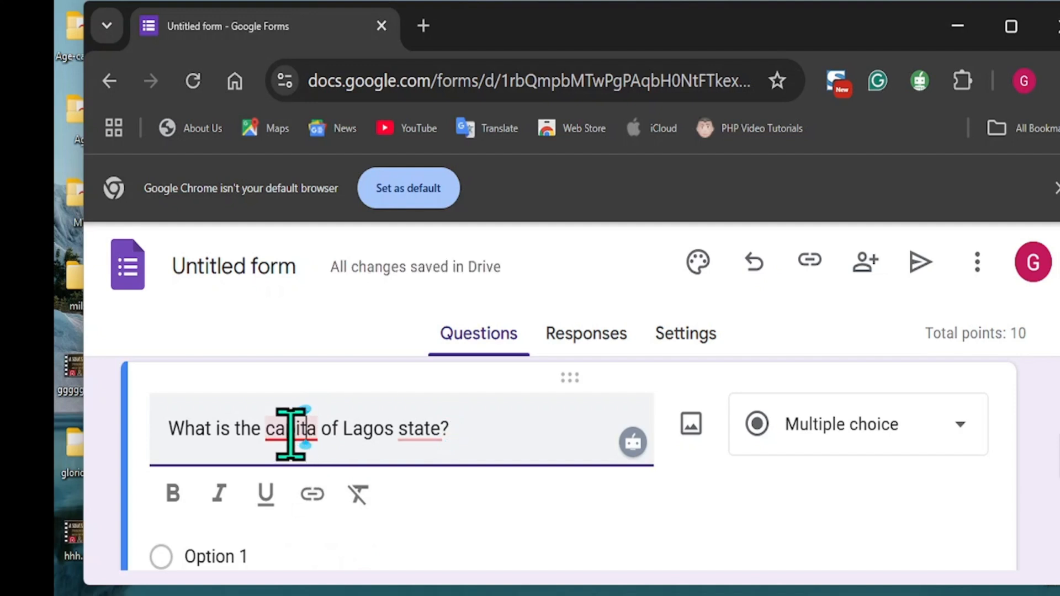
left_click(305, 514)
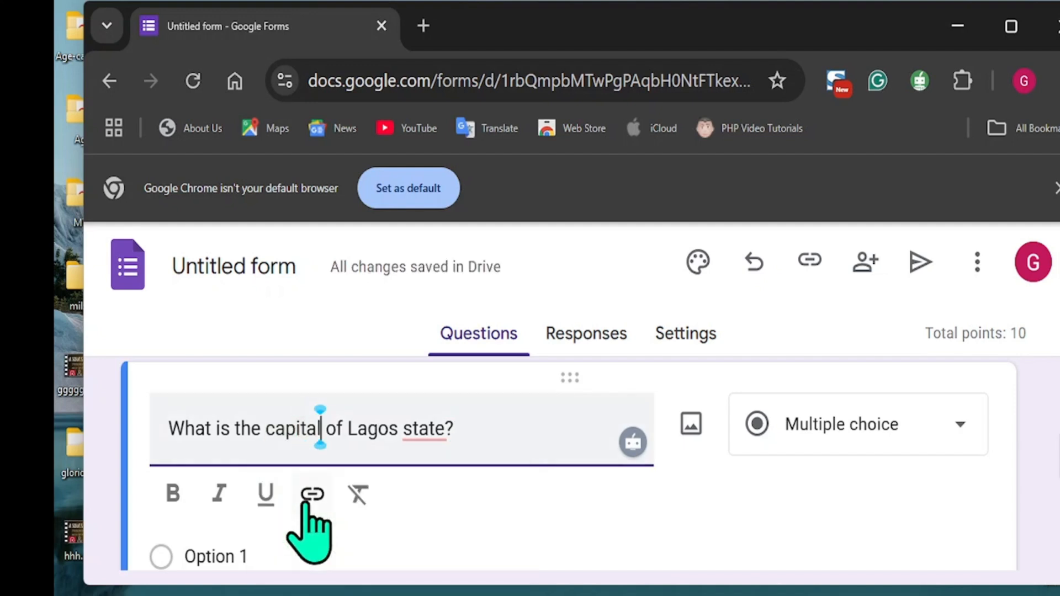
- Enter Ojodu, Ikeja and Yaba as the three answer options of the Lagos state question
scroll(568, 464, "down", 2)
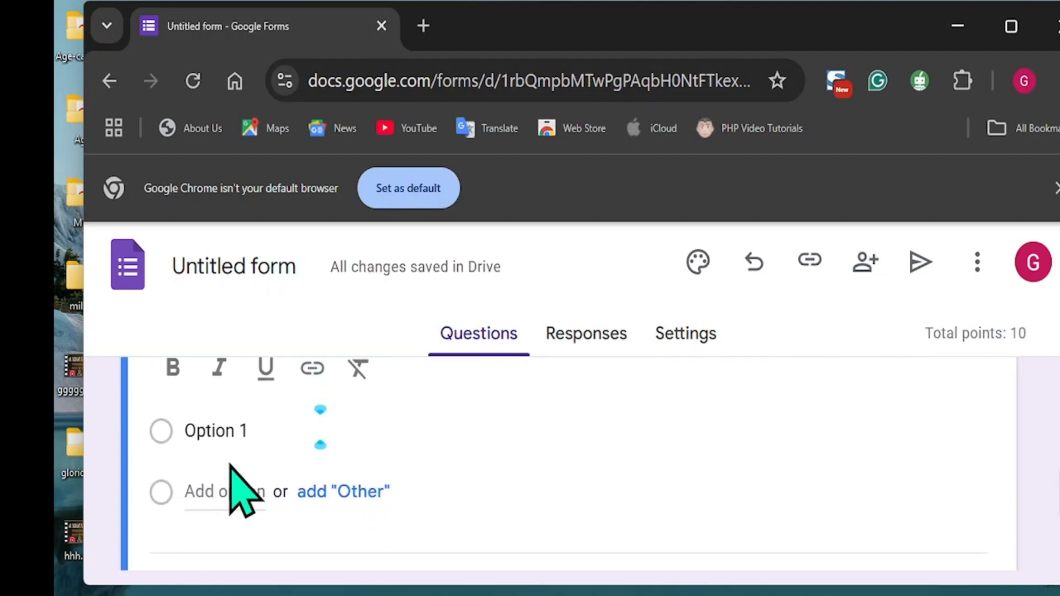
left_click(254, 426)
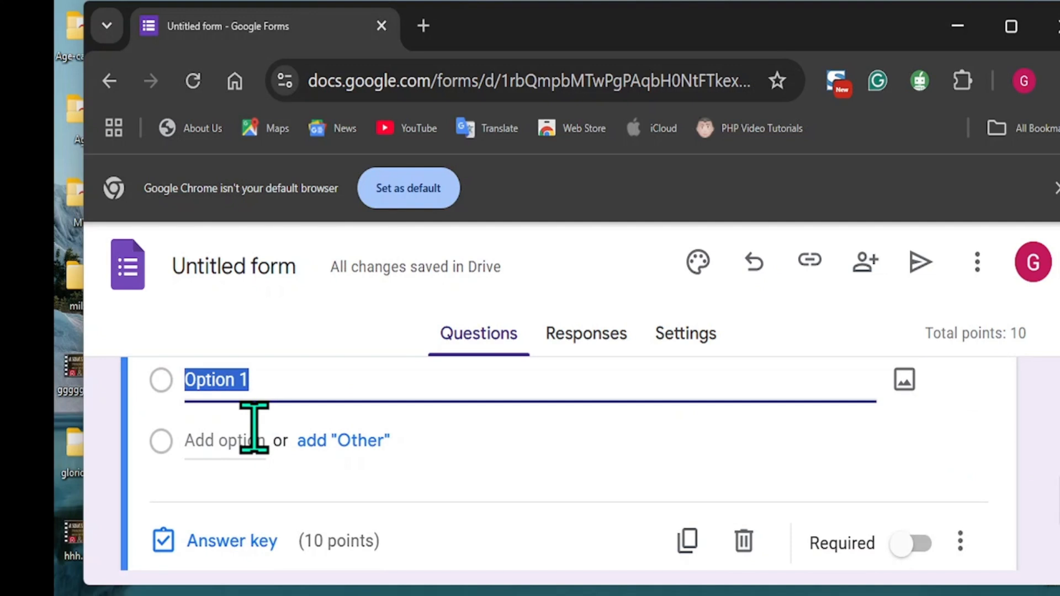
type("0")
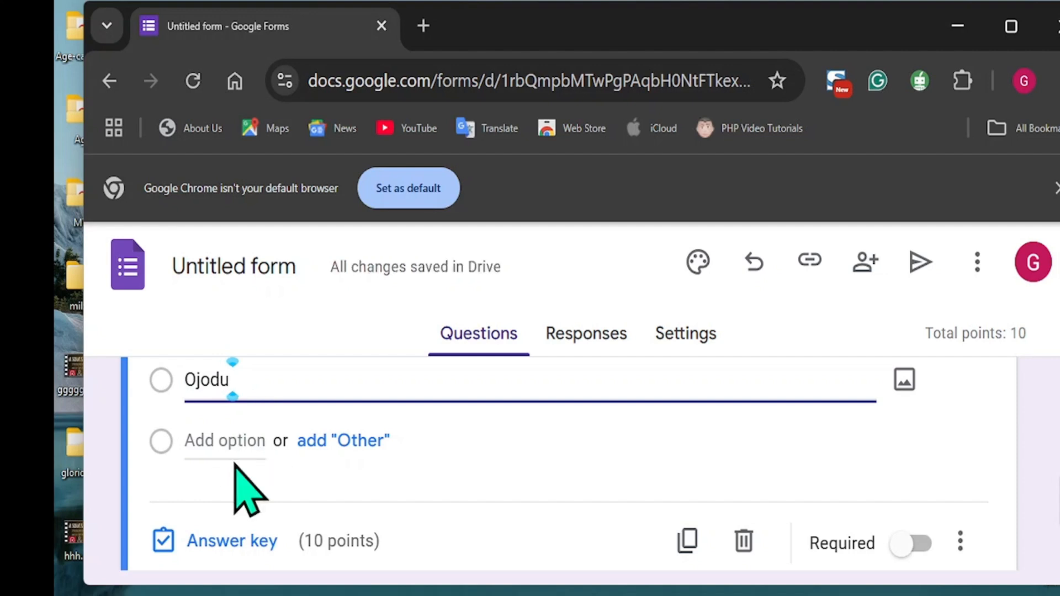
left_click(222, 442)
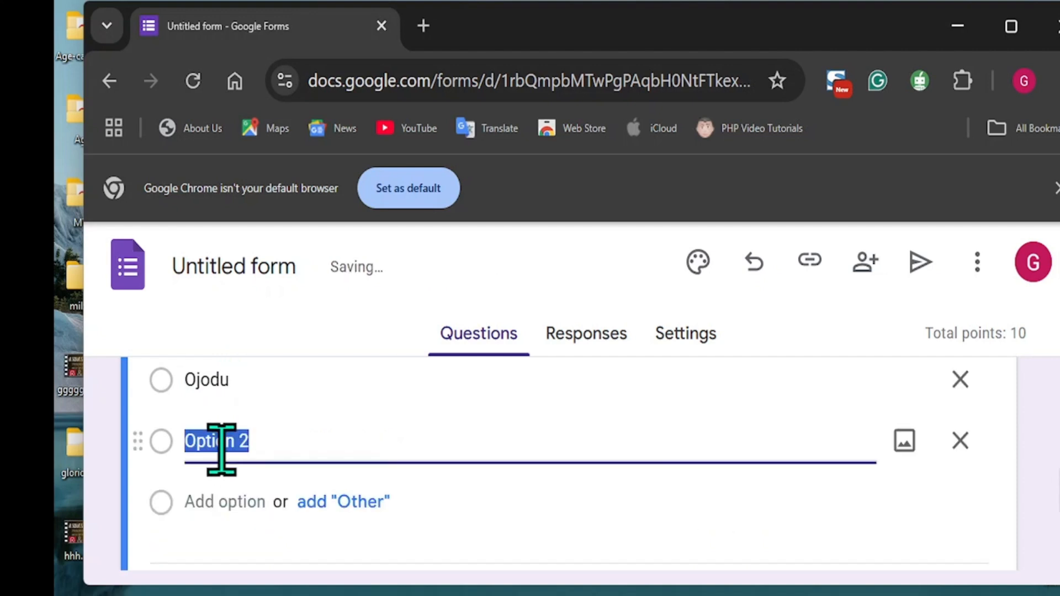
type("Ikeja")
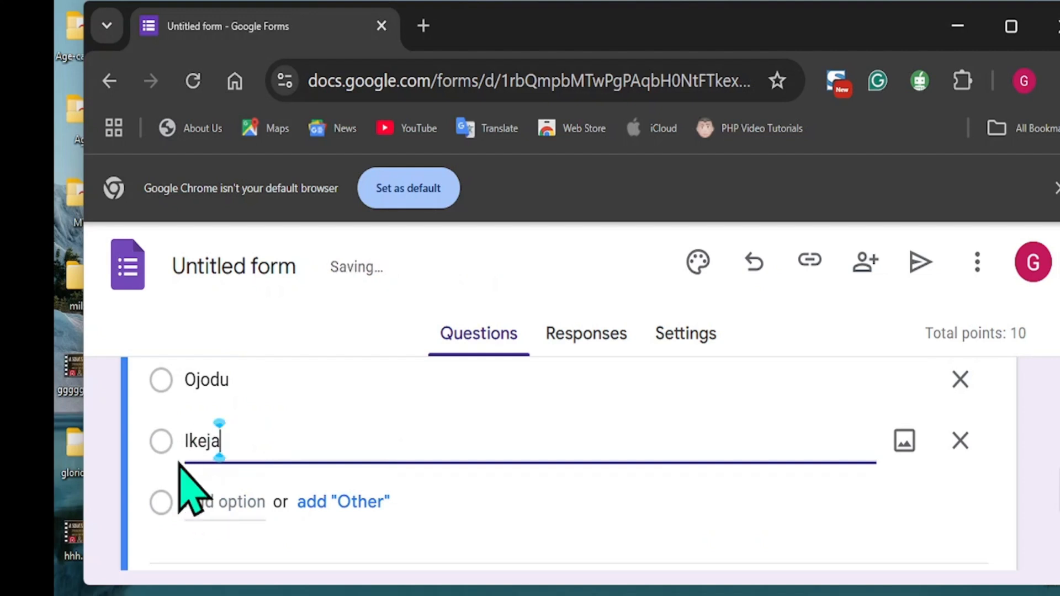
left_click(218, 502)
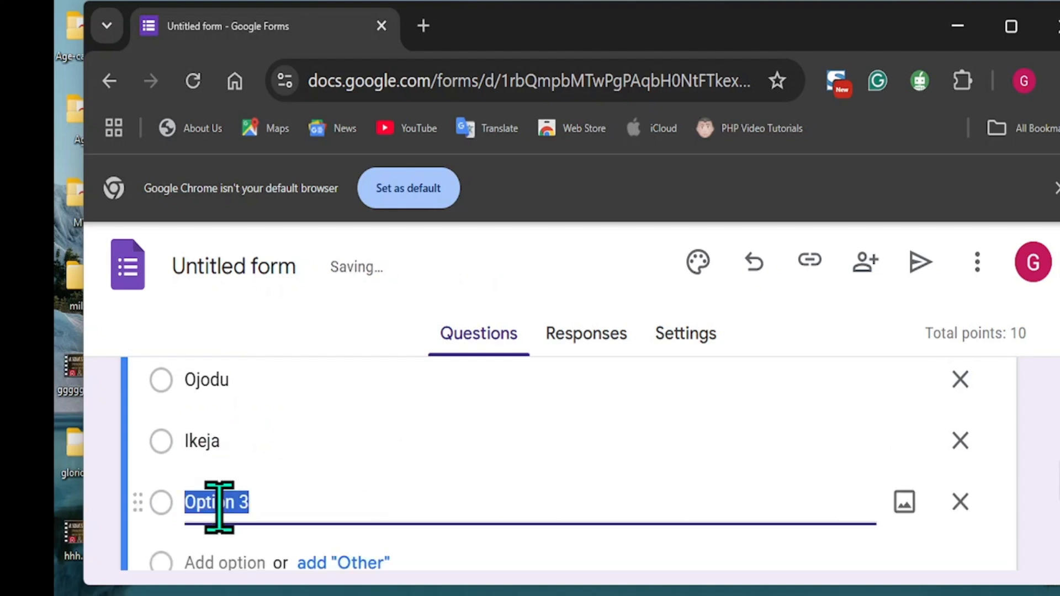
type("Yab")
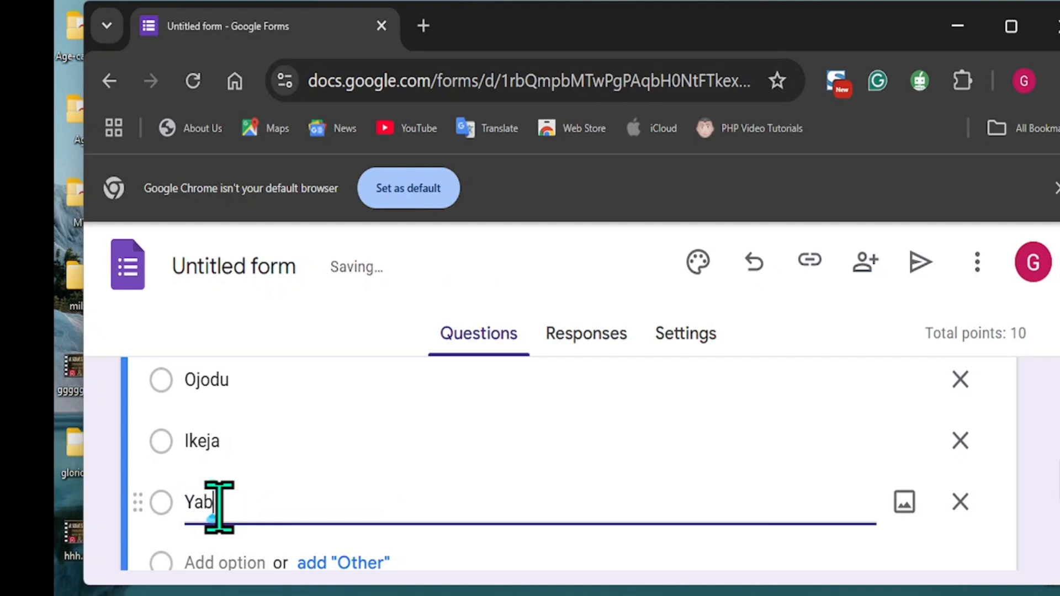
type("a")
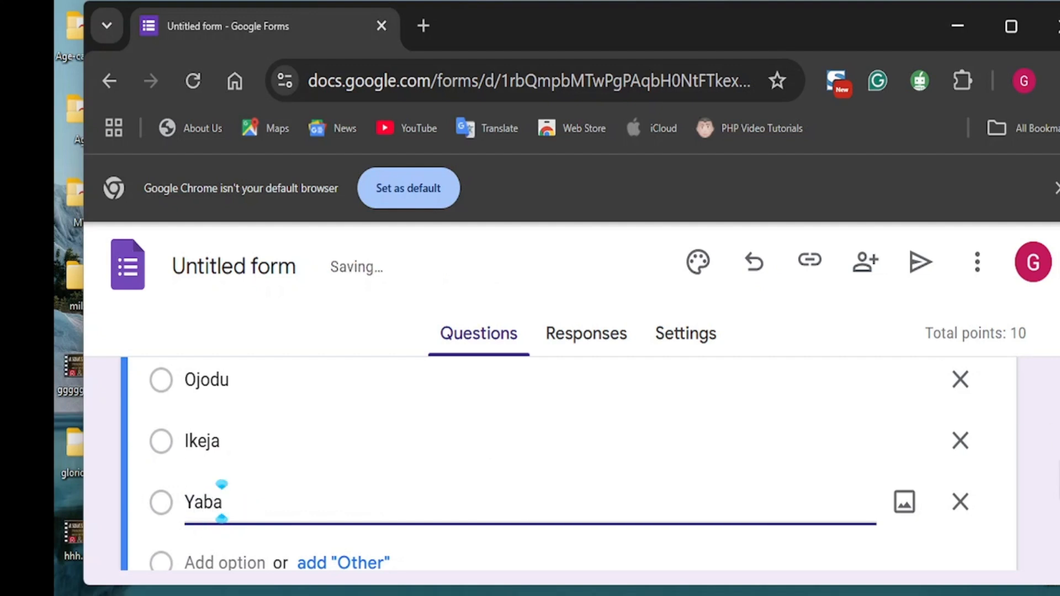
- In the Lagos state question's answer key, mark Ikeja as correct and set the question's value to 5 points
scroll(558, 464, "down", 2)
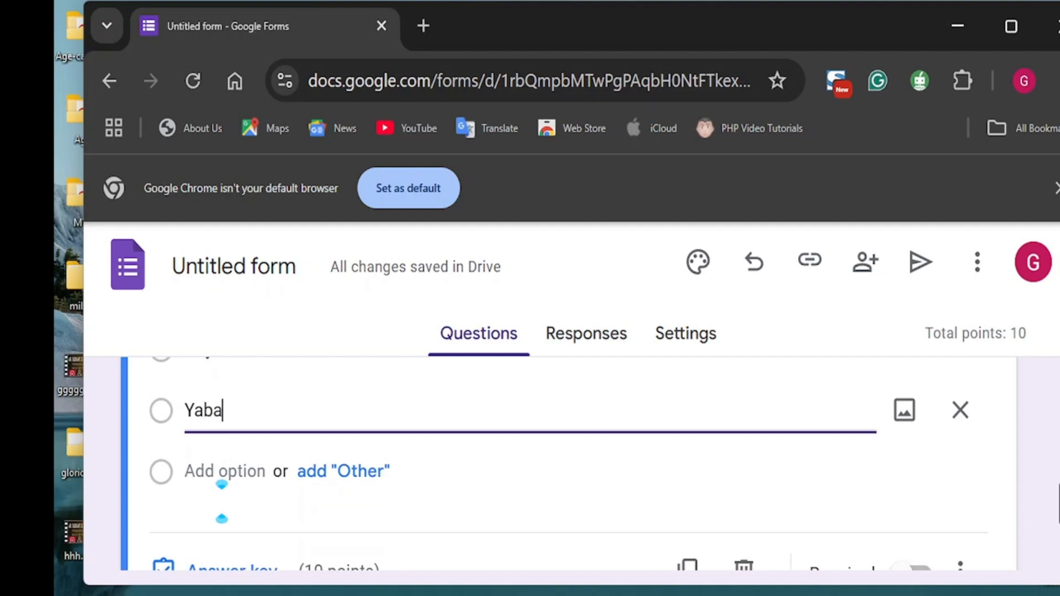
scroll(239, 476, "down", 2)
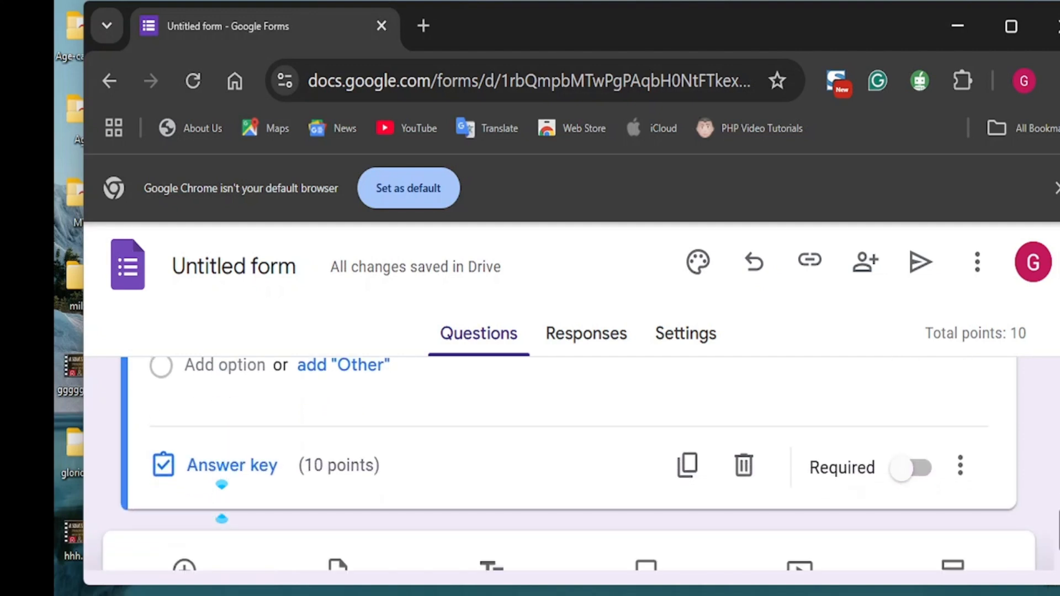
left_click(239, 474)
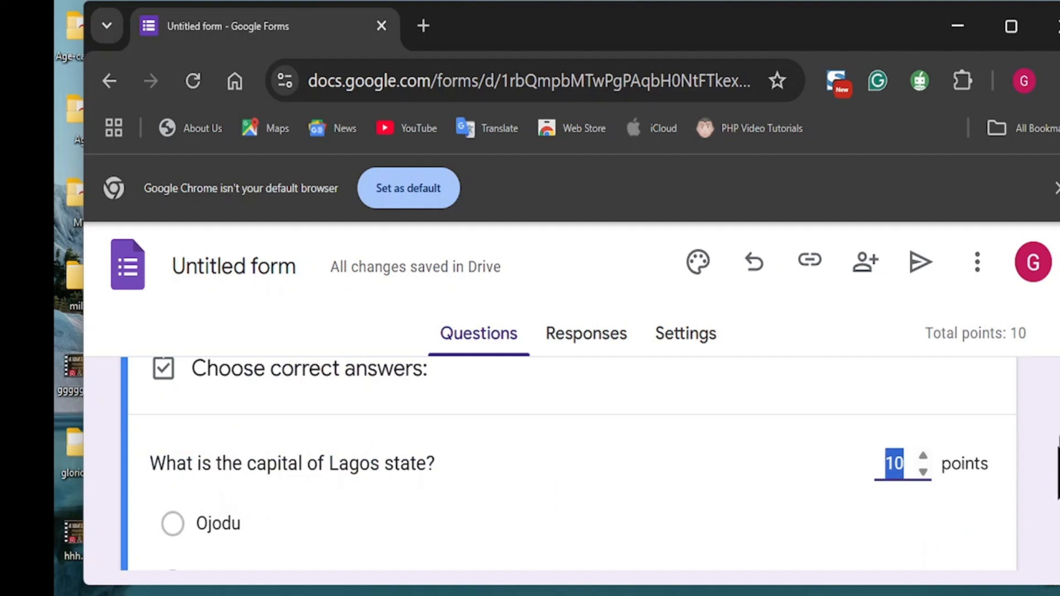
scroll(1055, 452, "down", 3)
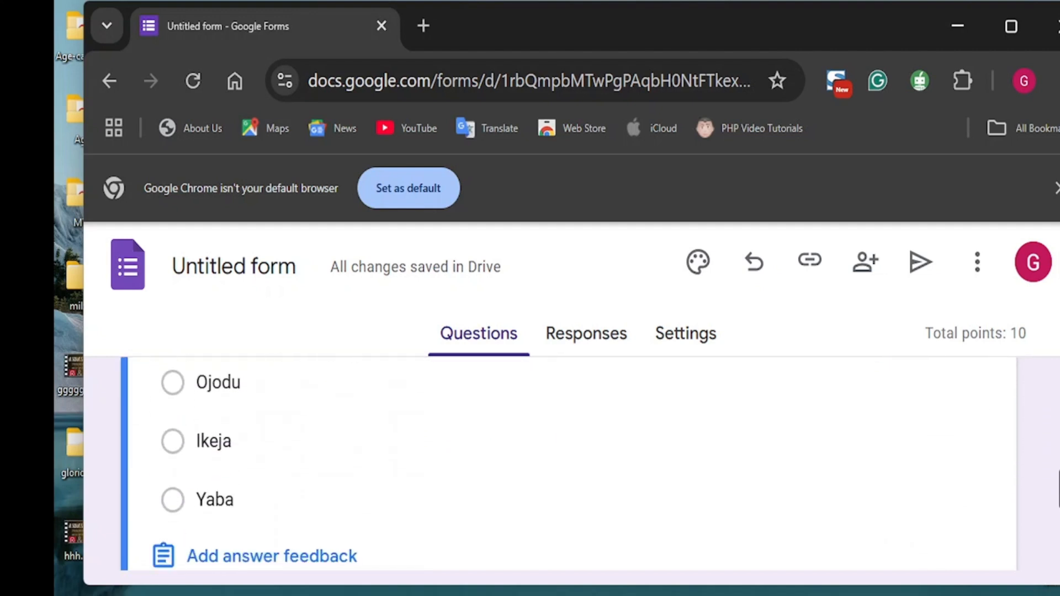
left_click(172, 441)
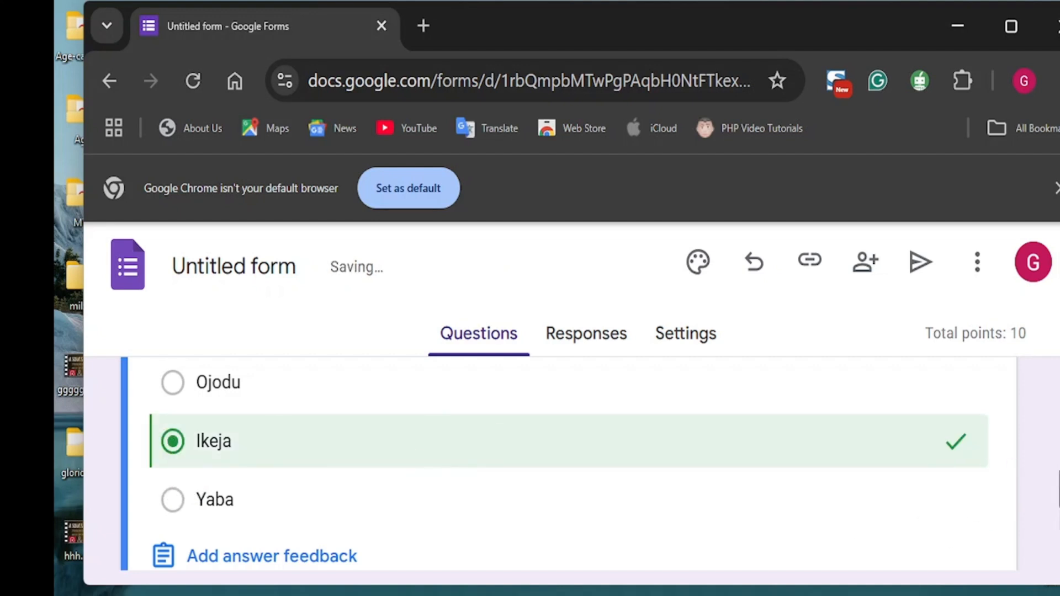
scroll(1055, 480, "up", 2)
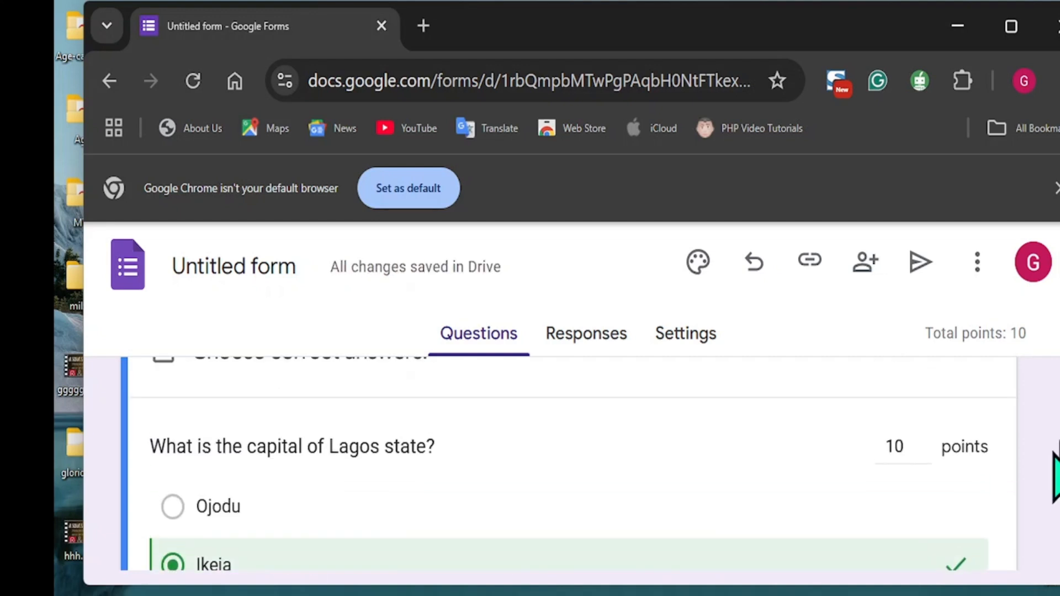
left_click(923, 454)
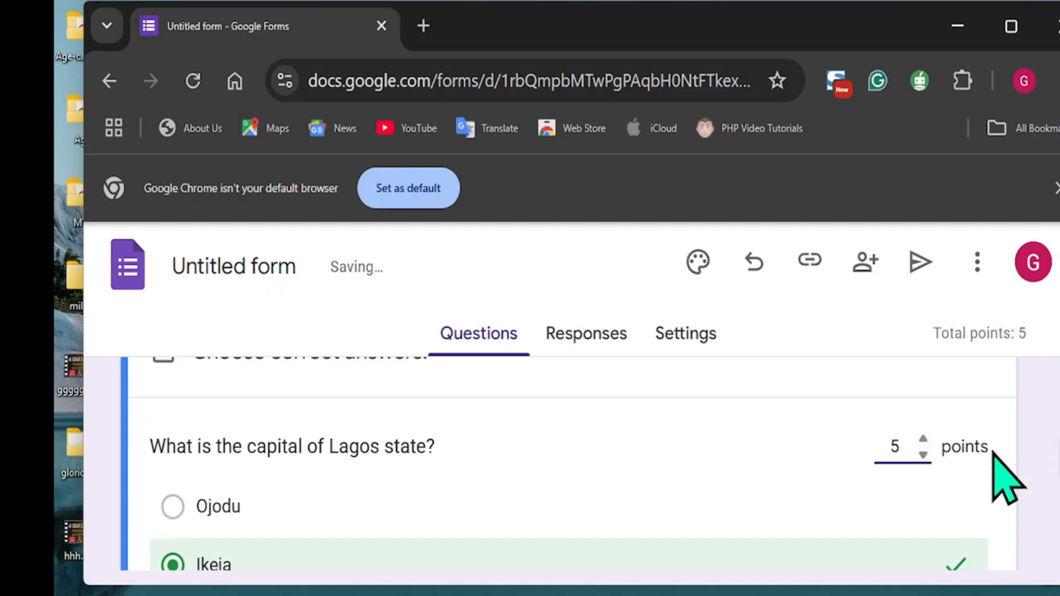
- Add a new multiple-choice question below, reading "What is the capital of Ogun state?"
scroll(1057, 478, "down", 2)
scroll(569, 464, "down", 5)
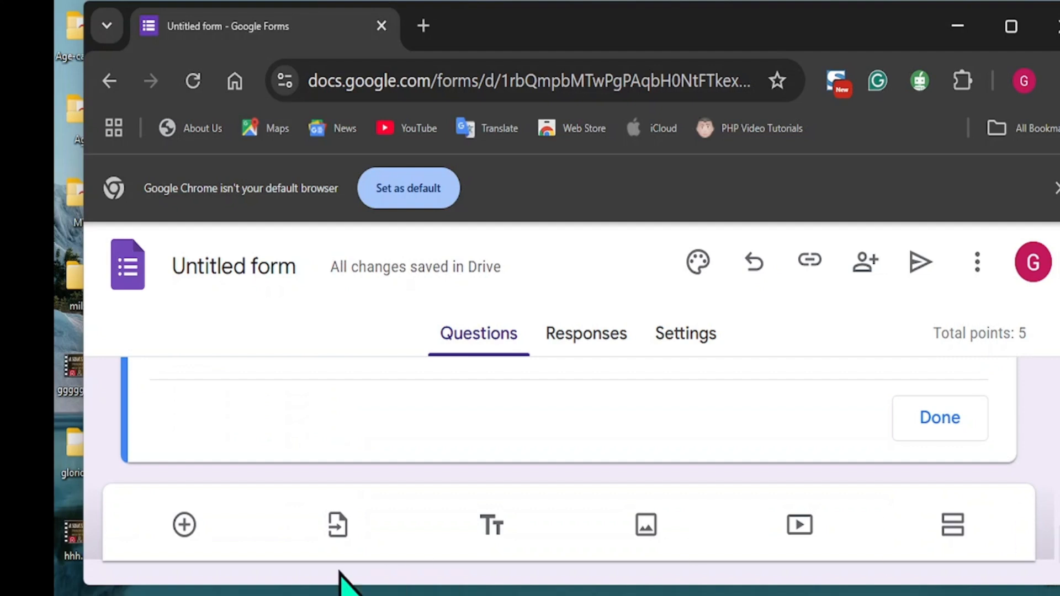
left_click(185, 527)
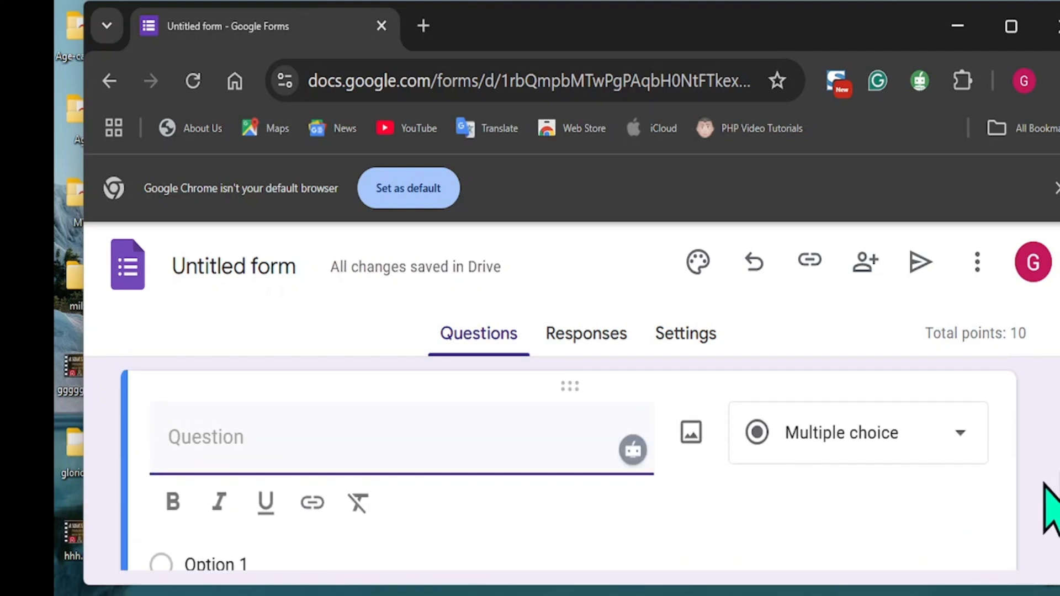
type("Wha")
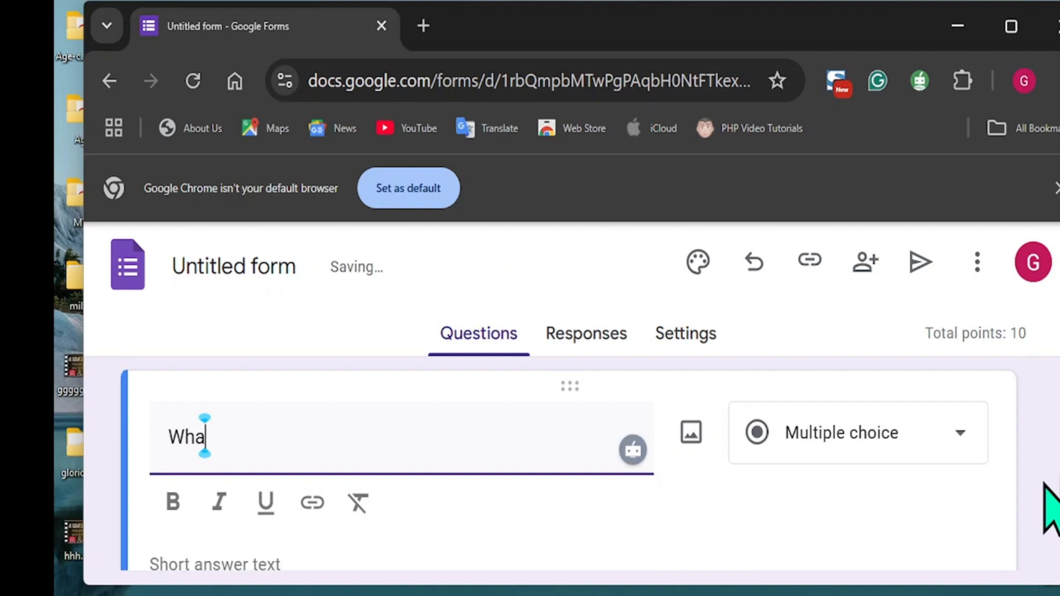
type("t is")
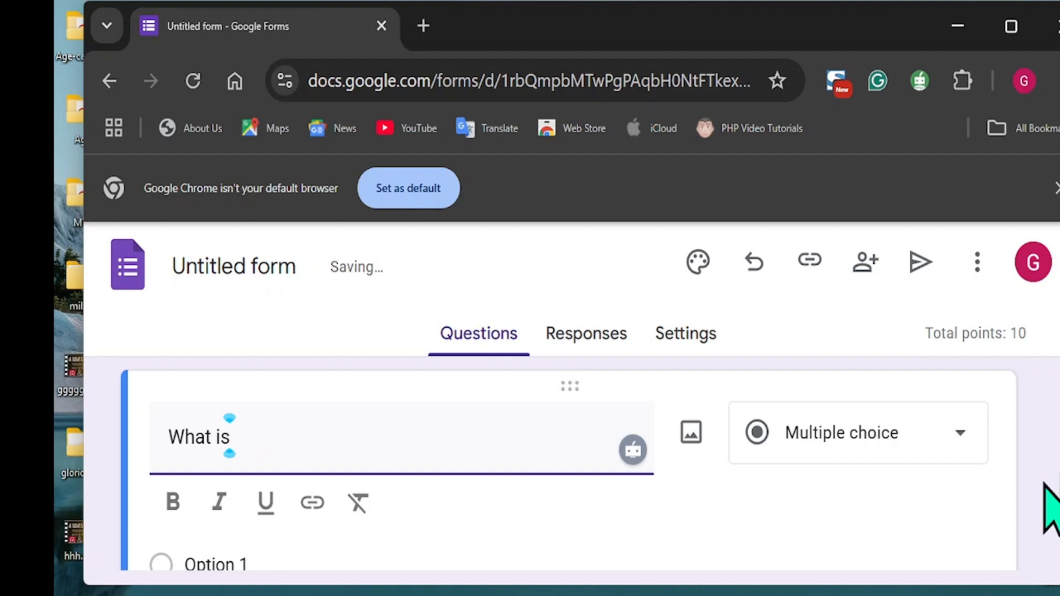
type(" the capital of")
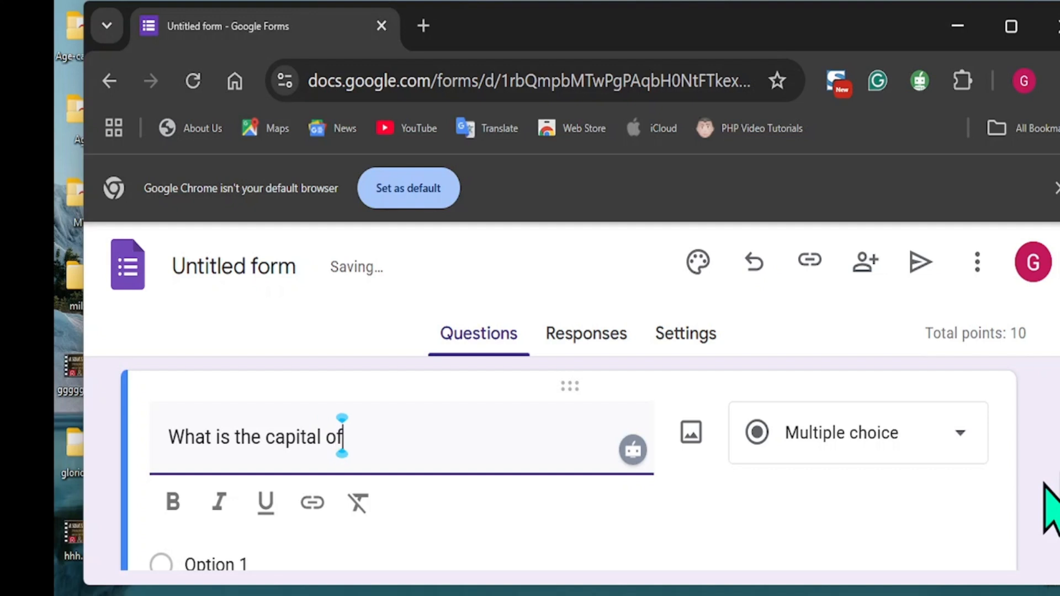
type("n S")
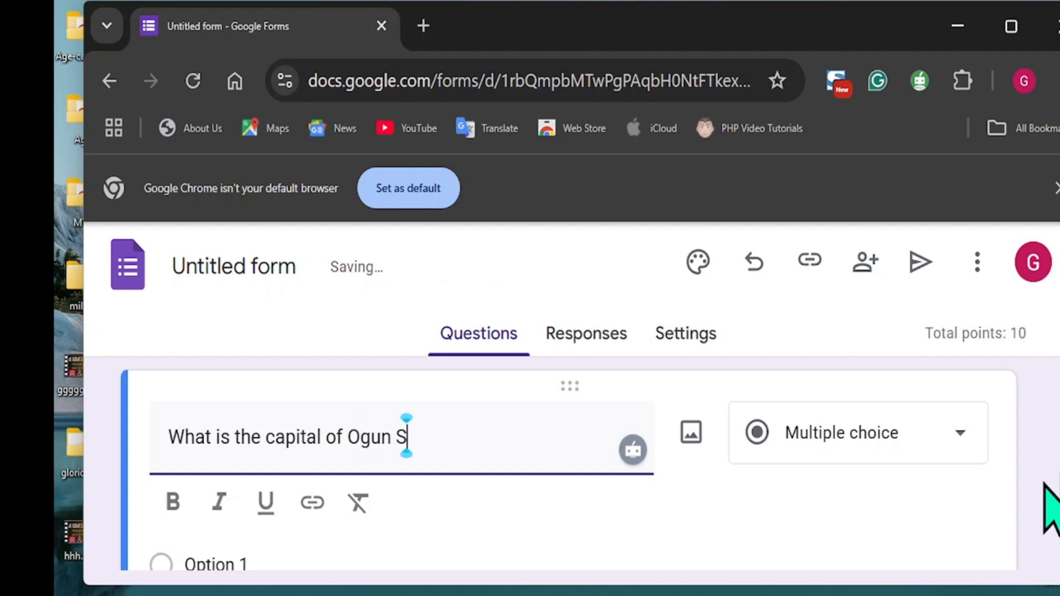
key("BackSpace")
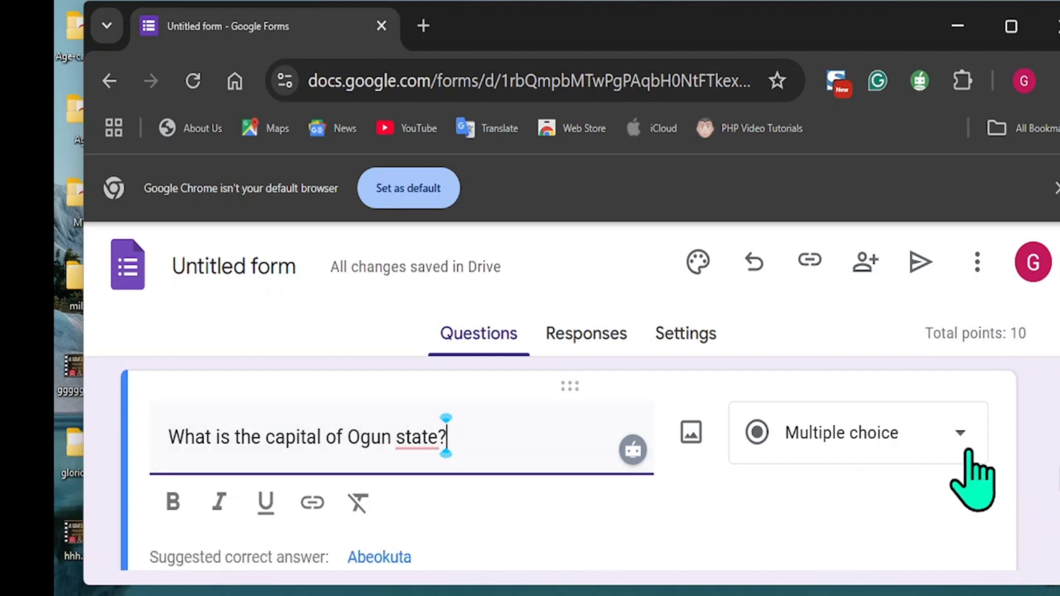
scroll(569, 463, "down", 3)
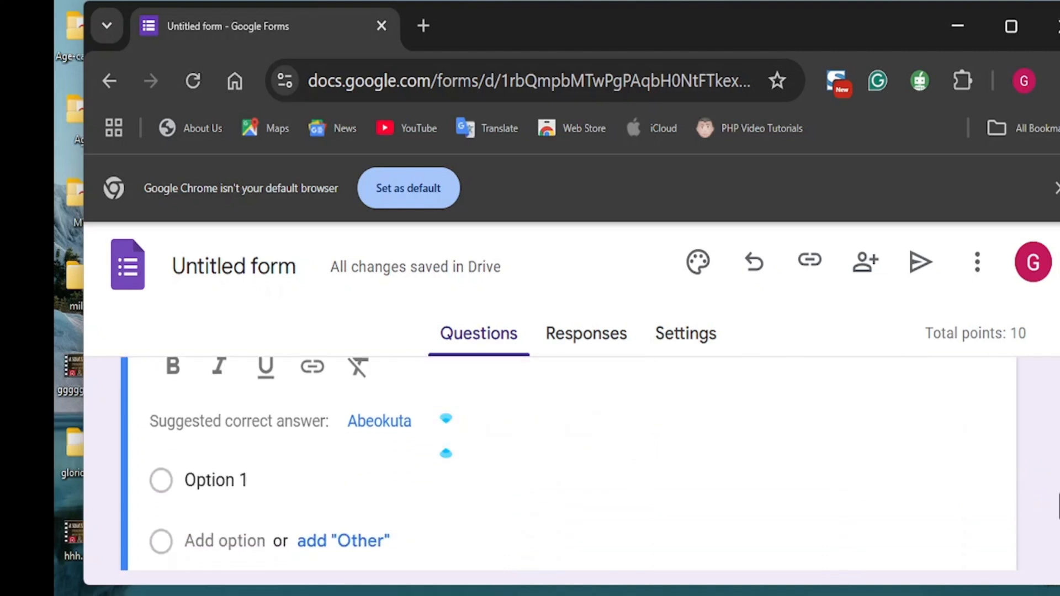
- Enter Sagamu, Ijebu and Abeokuta as the three answer options of the Ogun state question
left_click(219, 440)
scroll(223, 450, "down", 1)
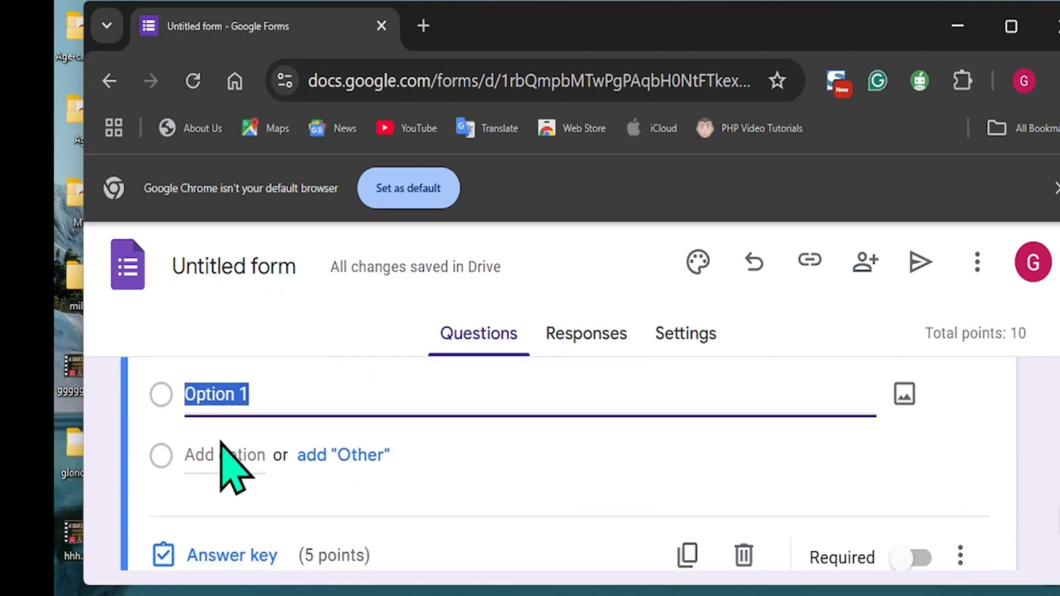
type("Sagamu")
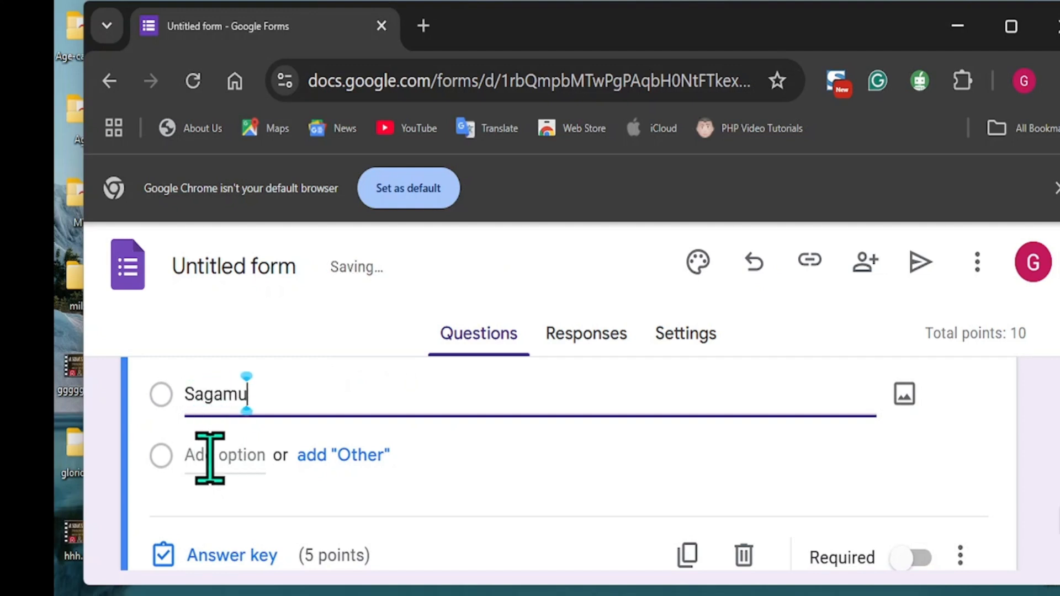
left_click(208, 454)
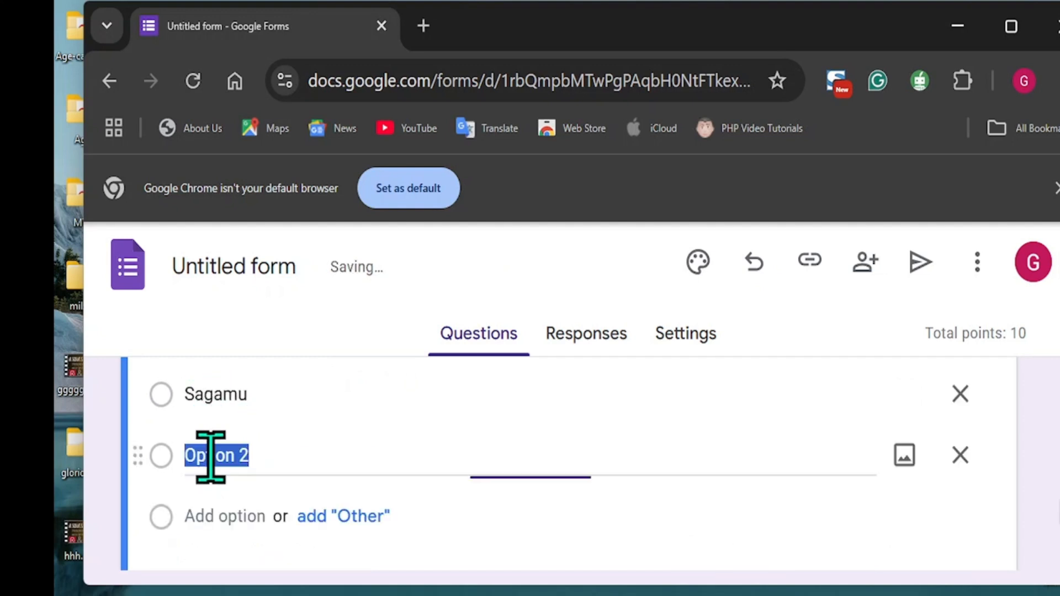
key("BackSpace")
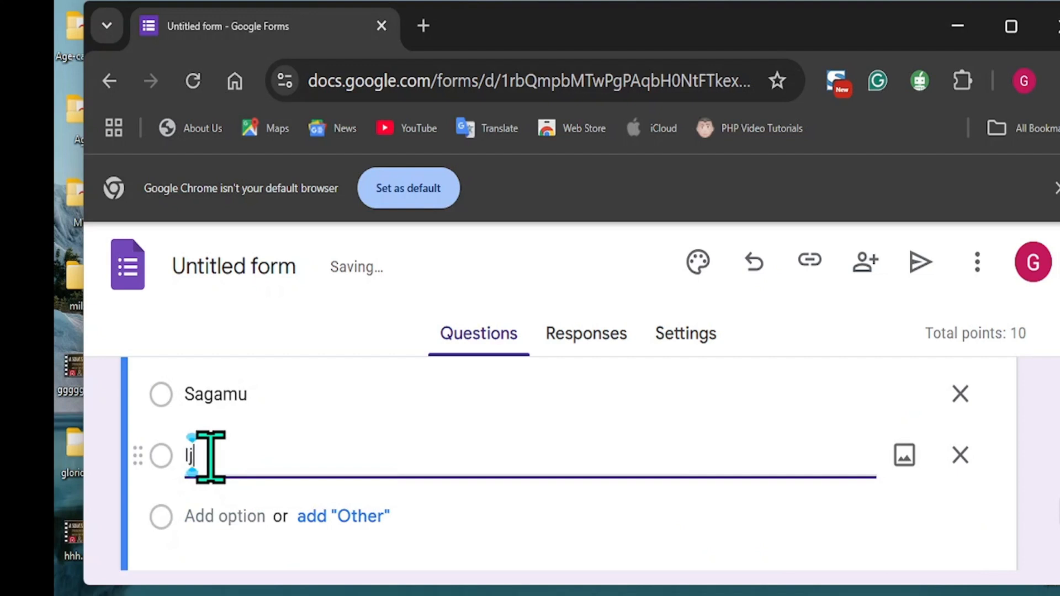
type("Ijebu")
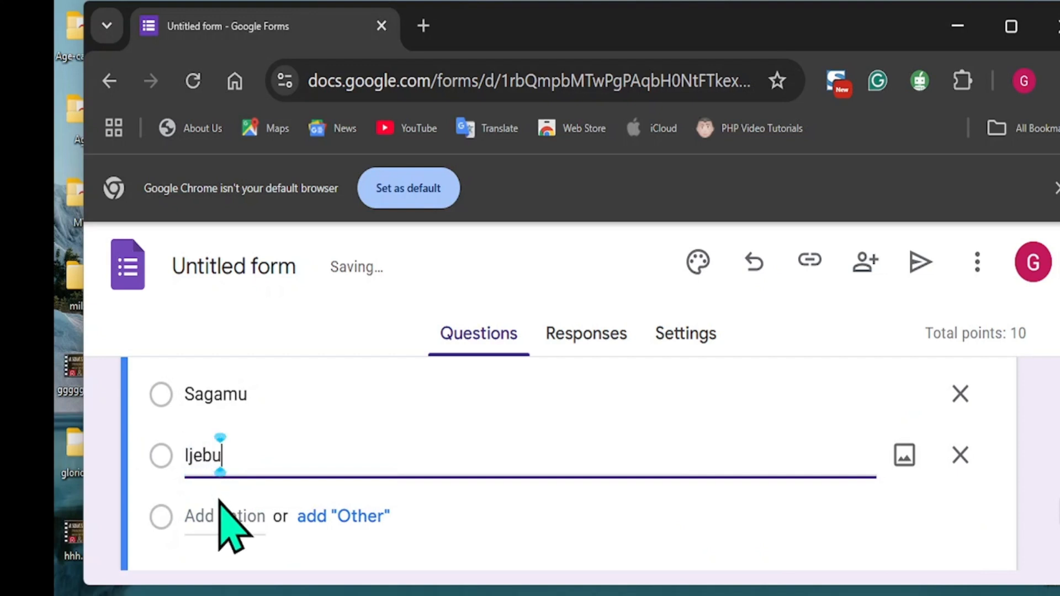
left_click(227, 516)
type("Abeokuta")
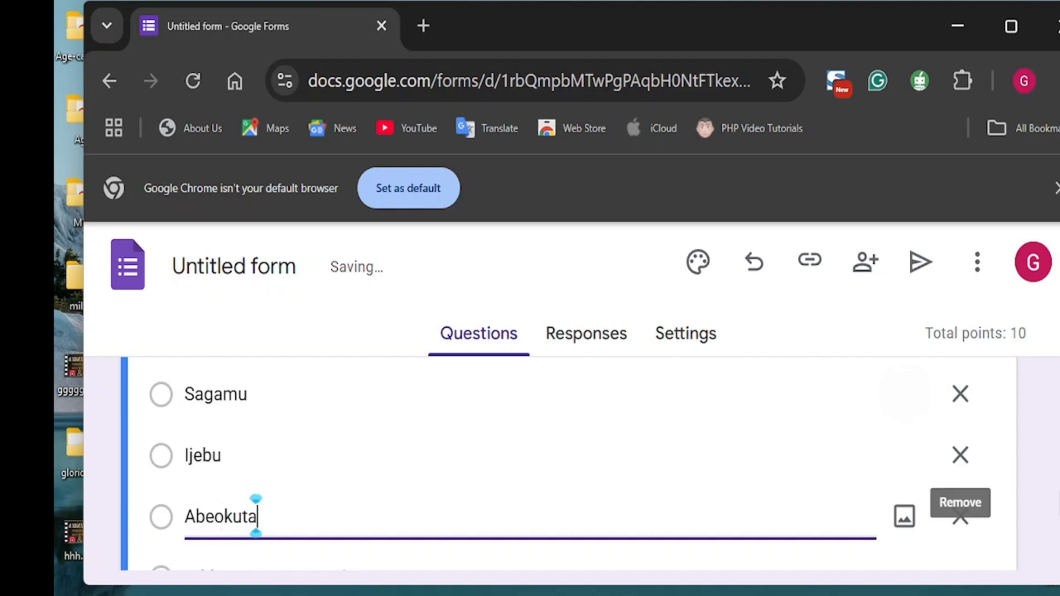
- In the Ogun state question's answer key, mark Abeokuta as the correct answer and finish the key
scroll(1058, 503, "down", 2)
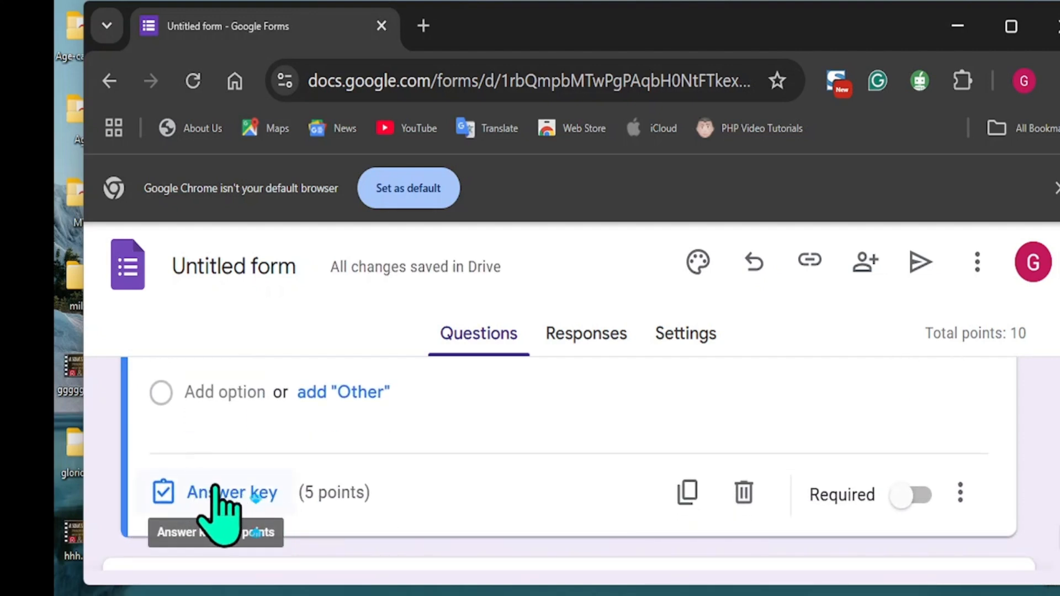
left_click(216, 489)
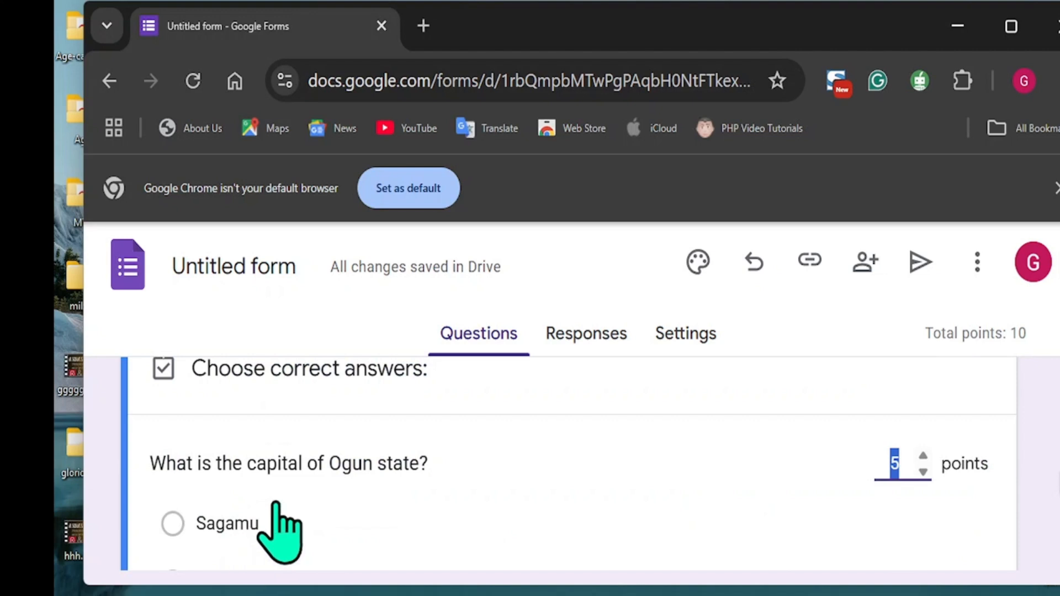
scroll(593, 450, "down", 3)
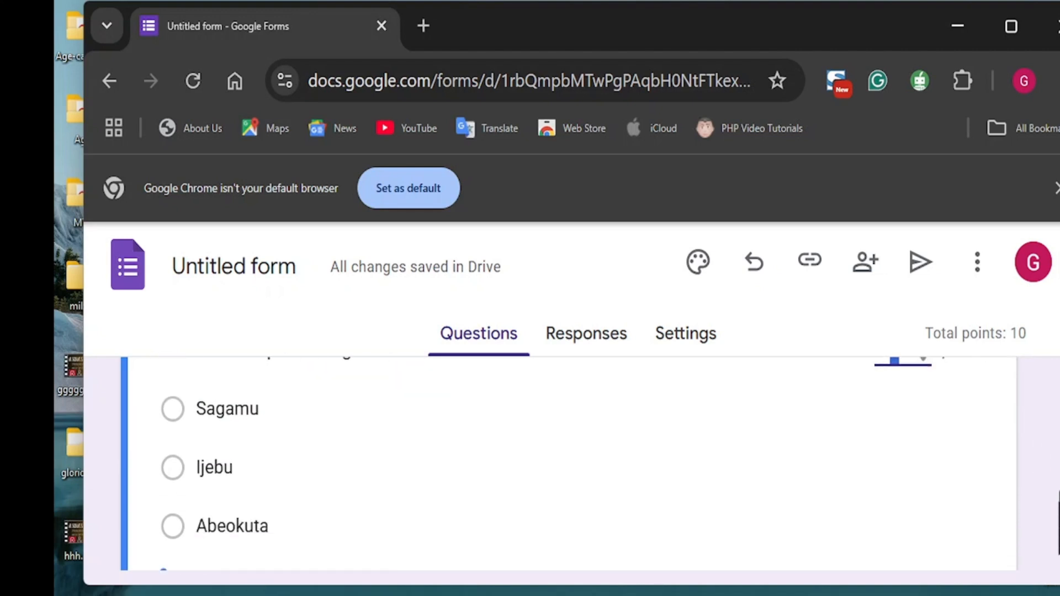
left_click(173, 508)
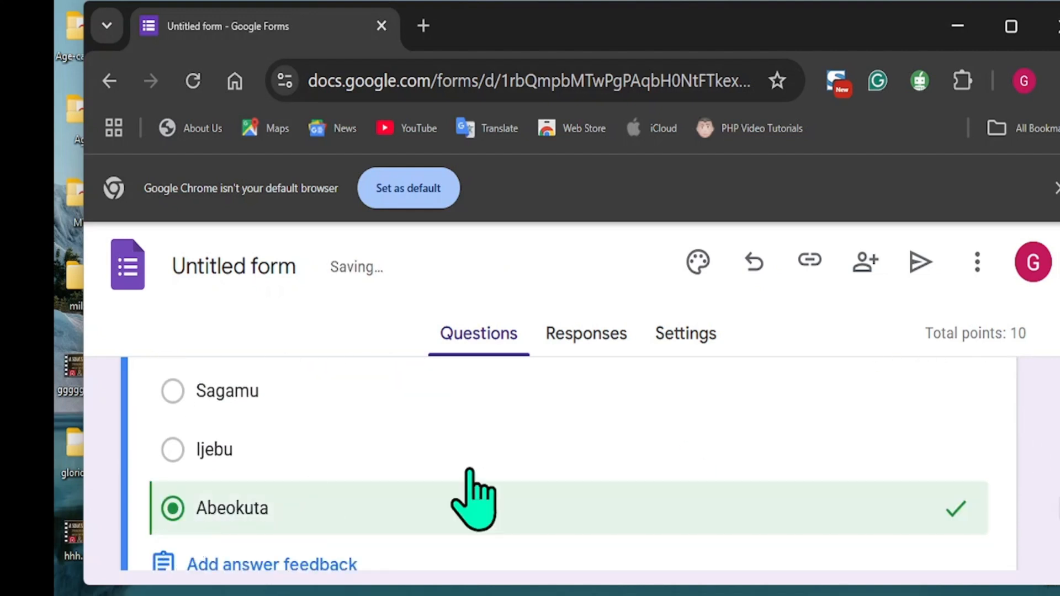
scroll(568, 464, "up", 2)
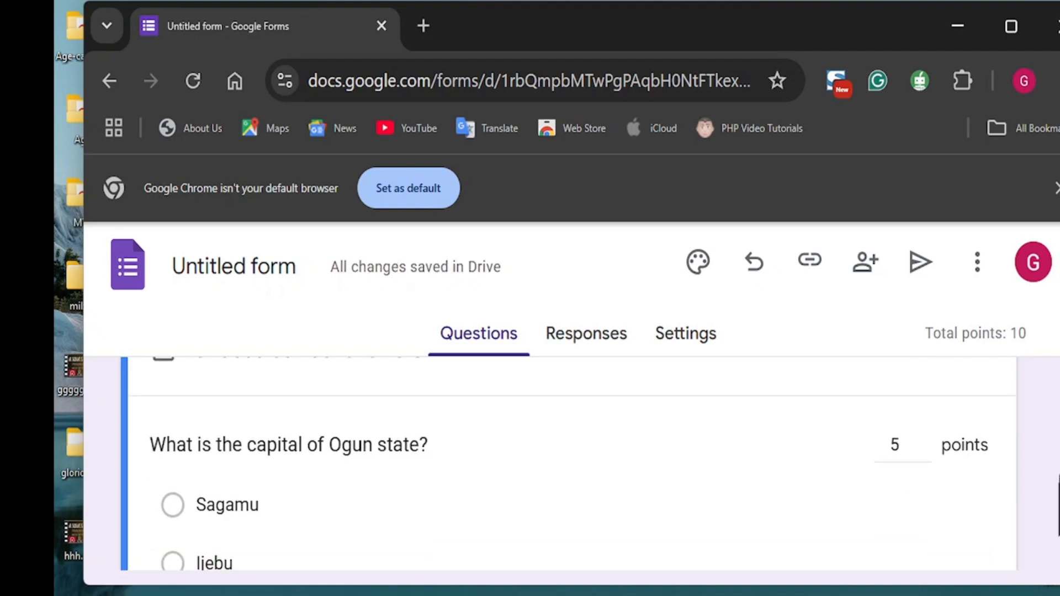
scroll(569, 464, "down", 7)
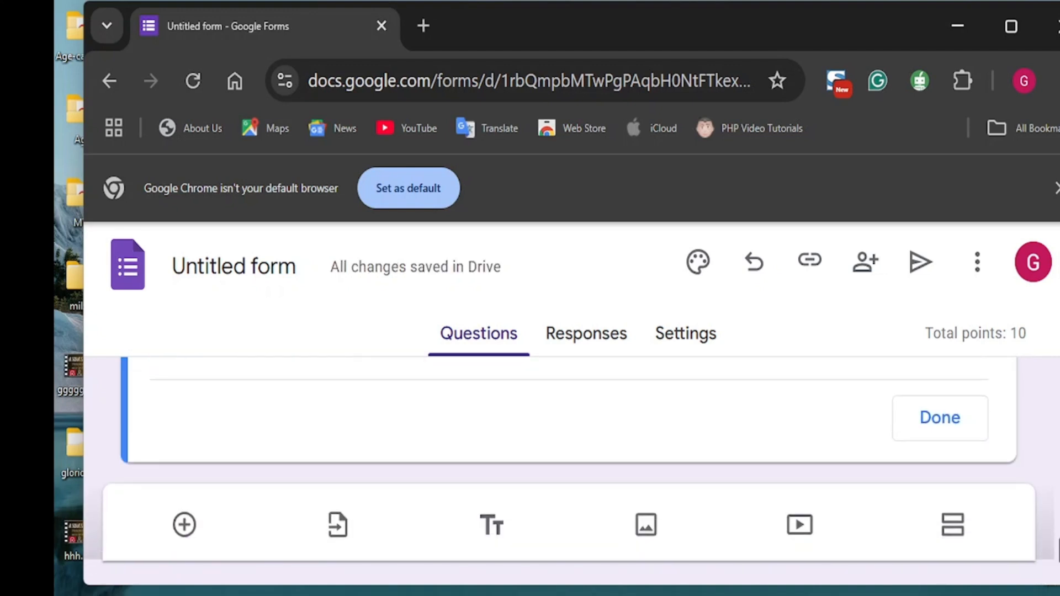
scroll(1043, 525, "up", 7)
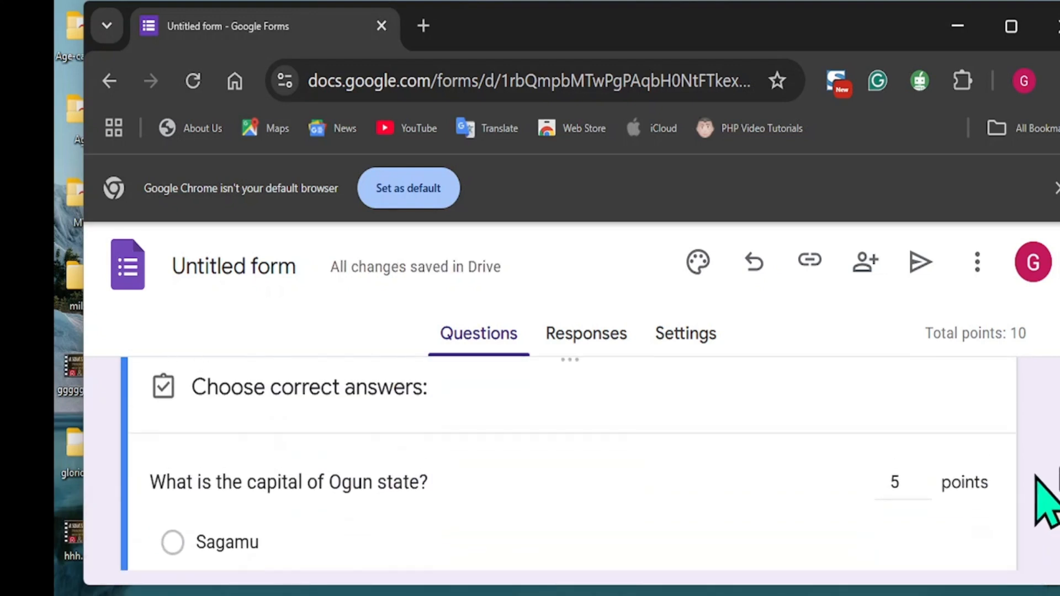
scroll(1037, 442, "up", 5)
scroll(1033, 420, "down", 6)
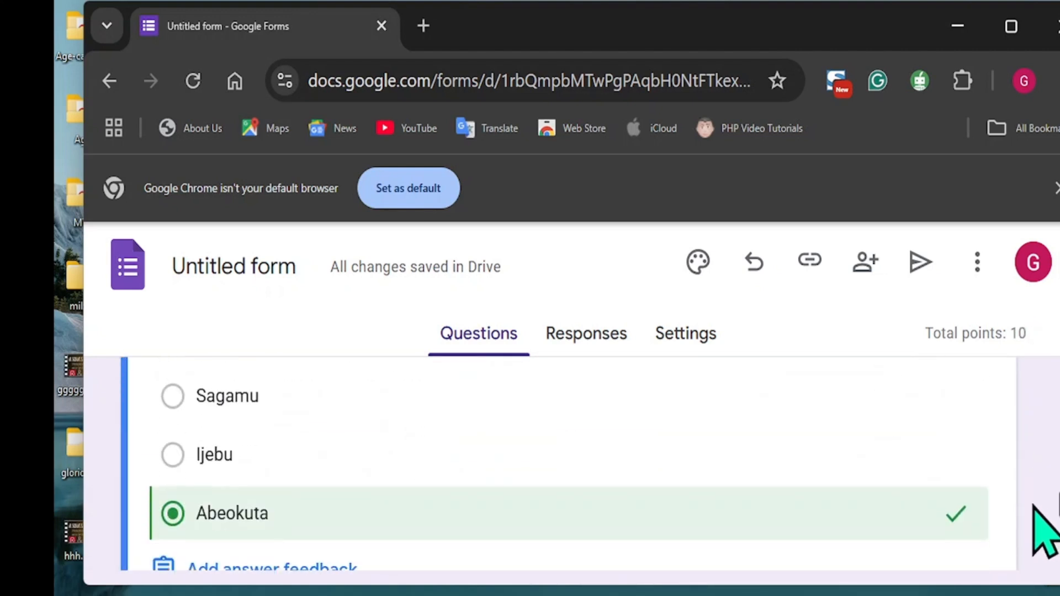
scroll(1045, 531, "down", 3)
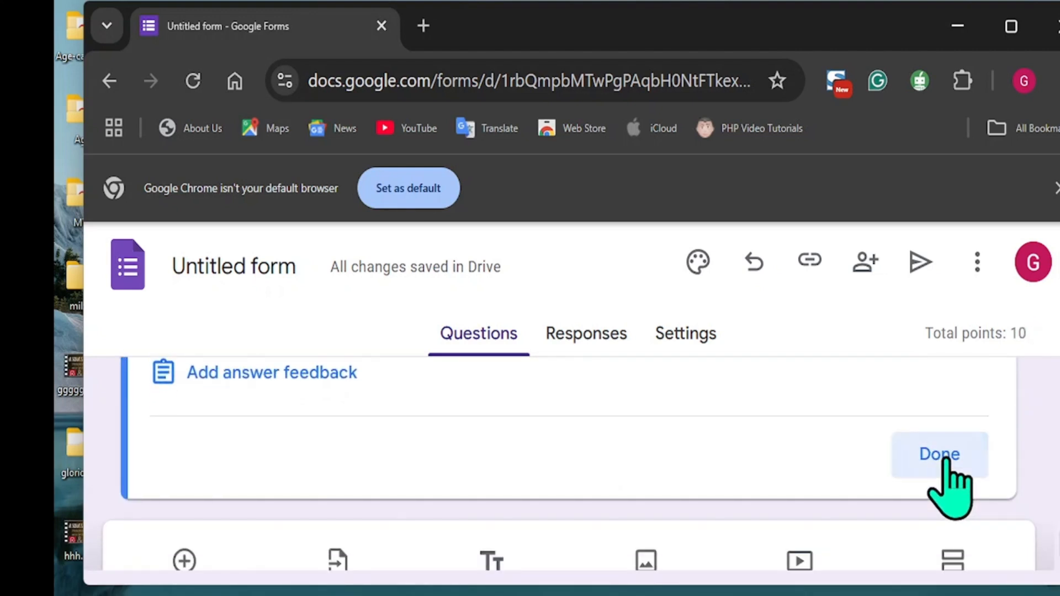
left_click(939, 454)
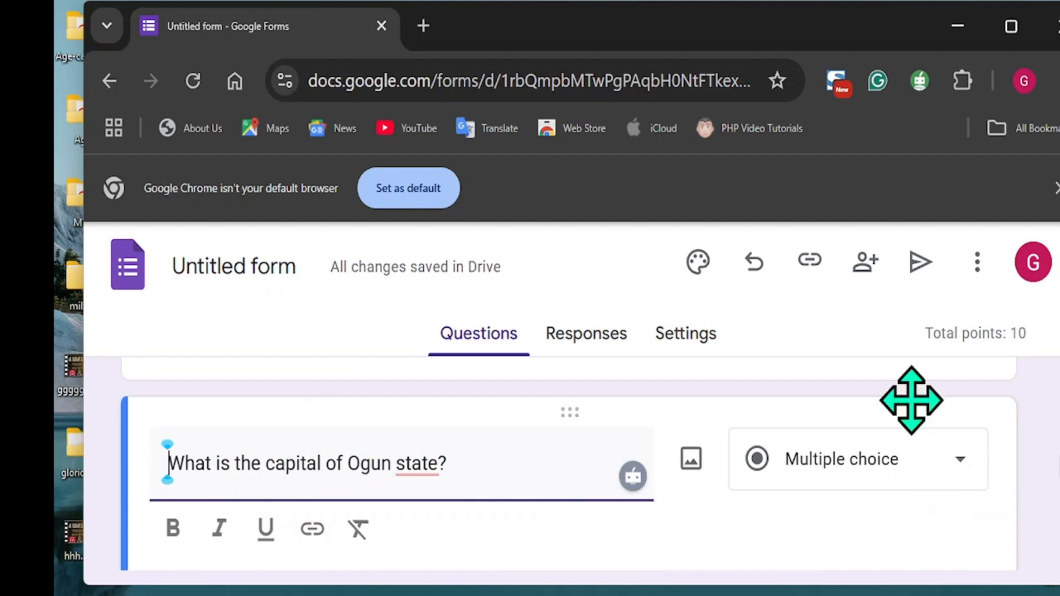
- Publish the form with responders set to anyone with the link
left_click(919, 262)
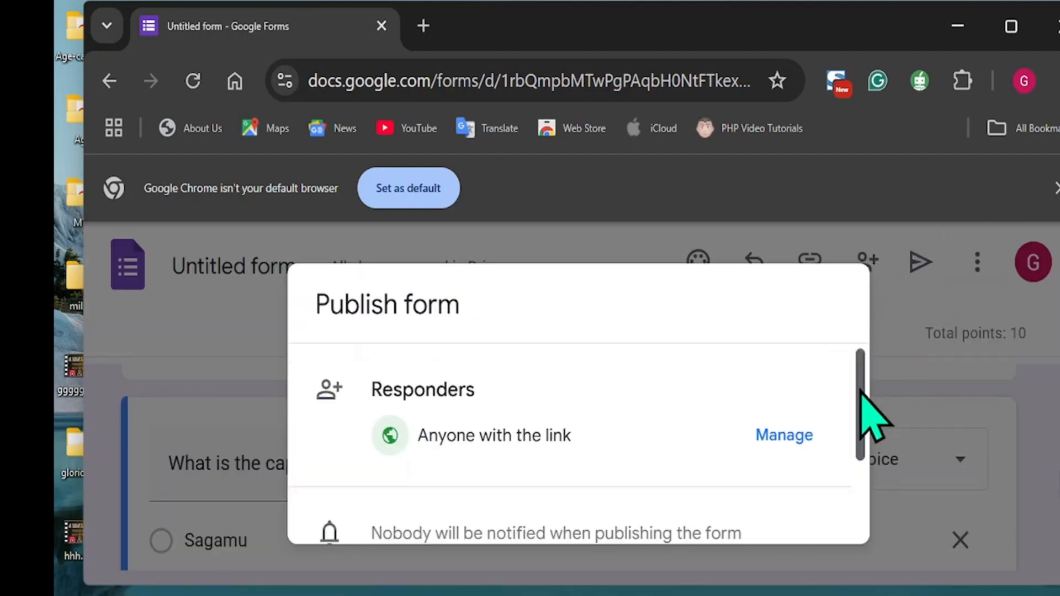
scroll(869, 420, "down", 3)
left_click(765, 499)
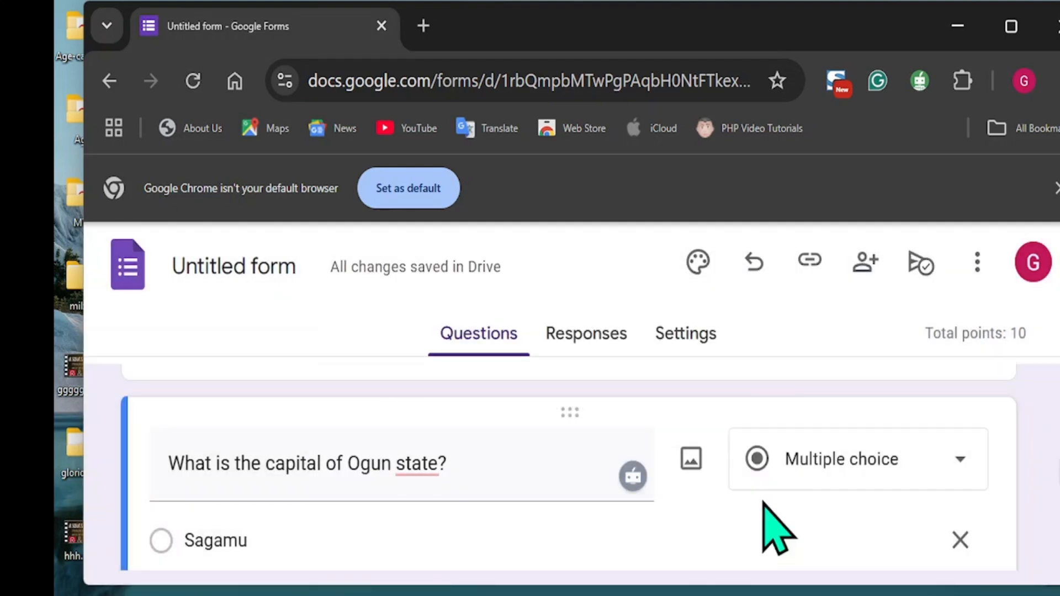
- Shorten the form's responder link and copy it to the clipboard
left_click(809, 266)
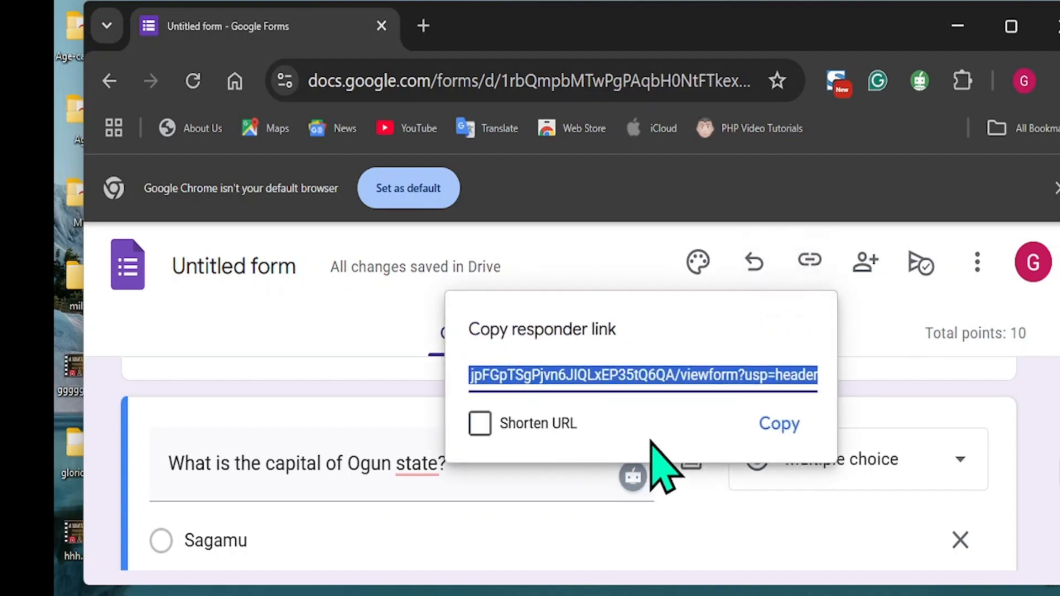
left_click(479, 423)
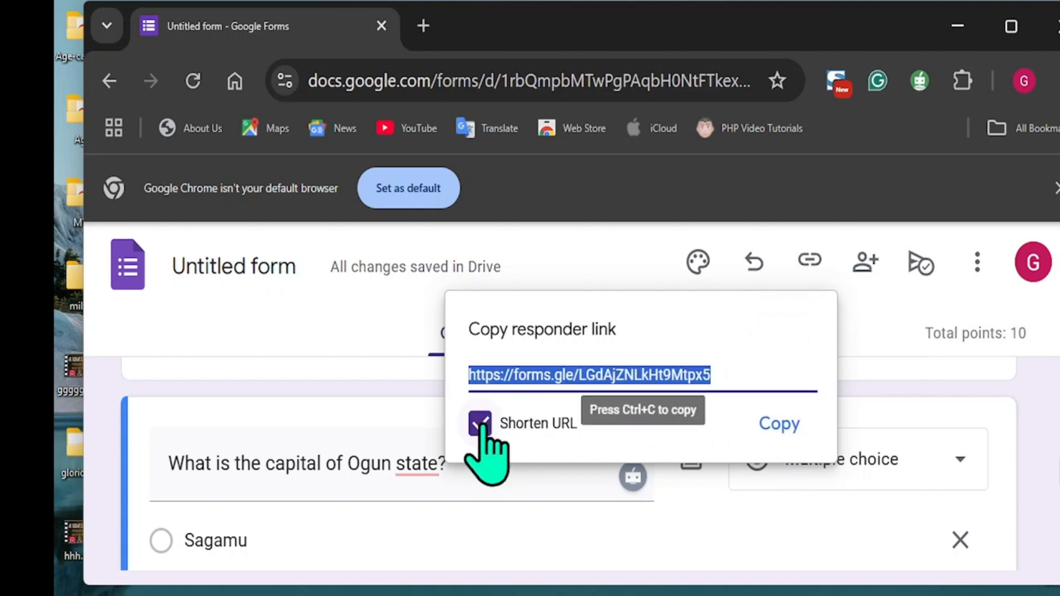
left_click(779, 425)
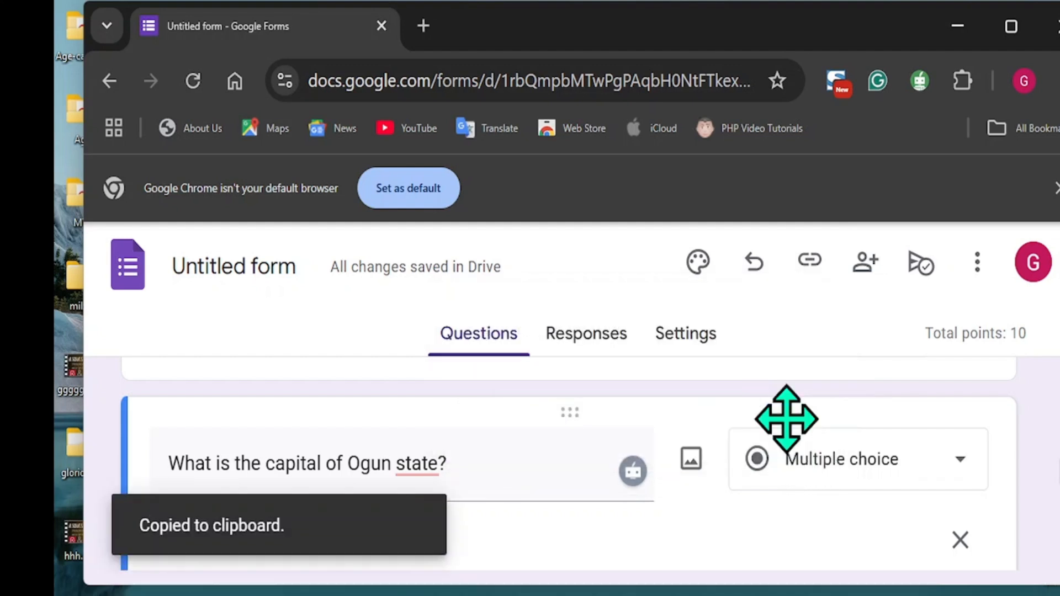
- Open the copied responder link in a new browser tab
left_click(422, 26)
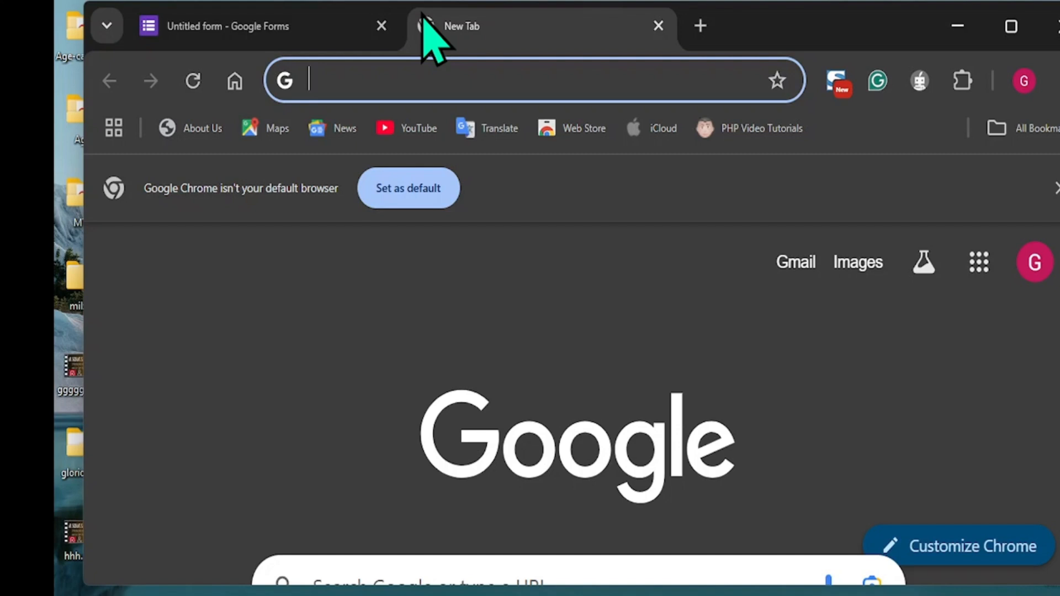
key("ctrl+v")
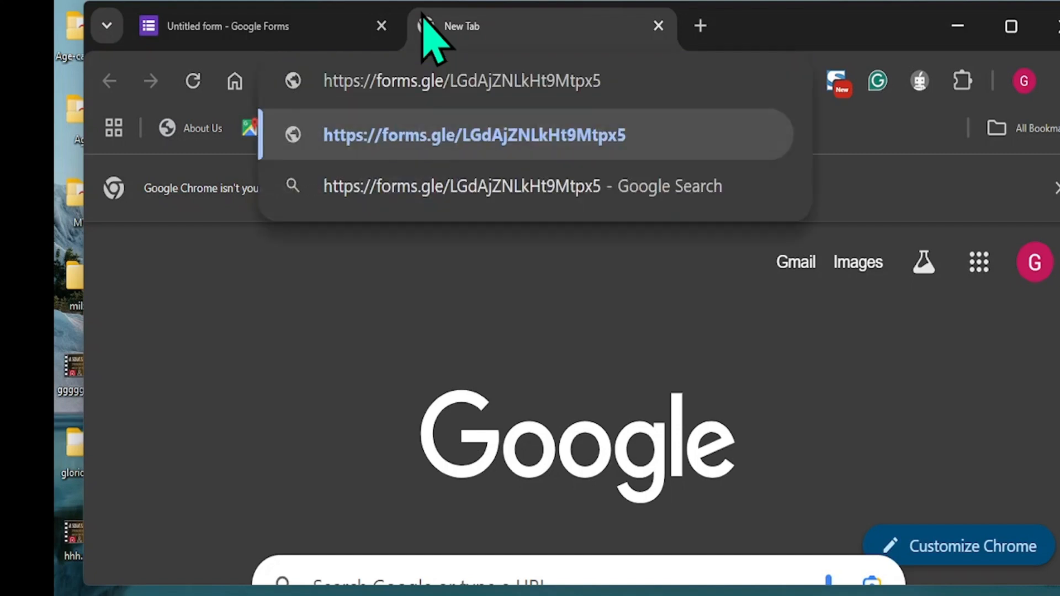
key("Return")
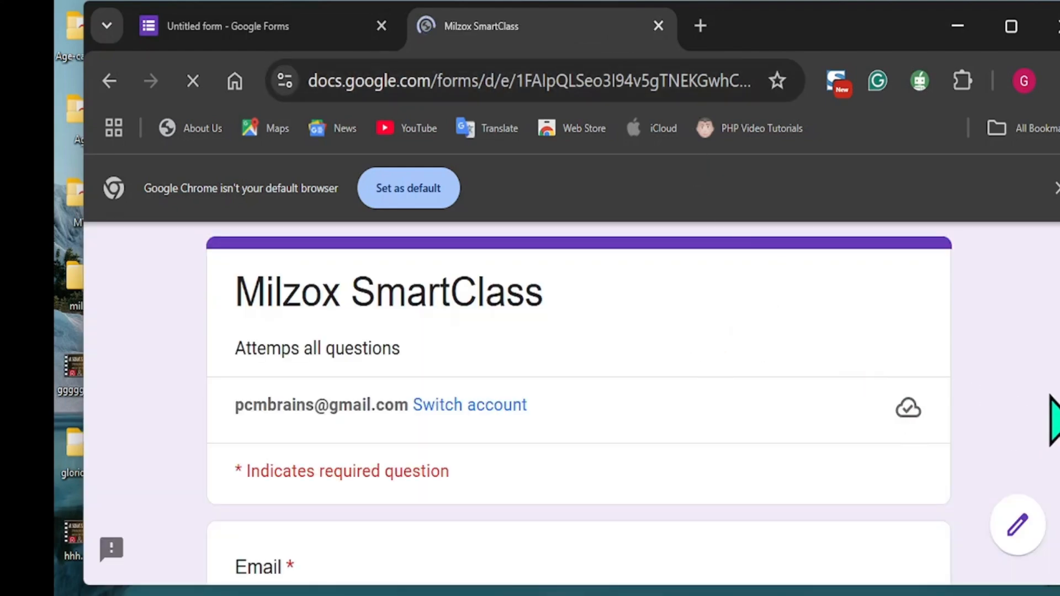
- Agree to record the account's email with the response and answer the Lagos state question with Ikeja
scroll(578, 403, "down", 1)
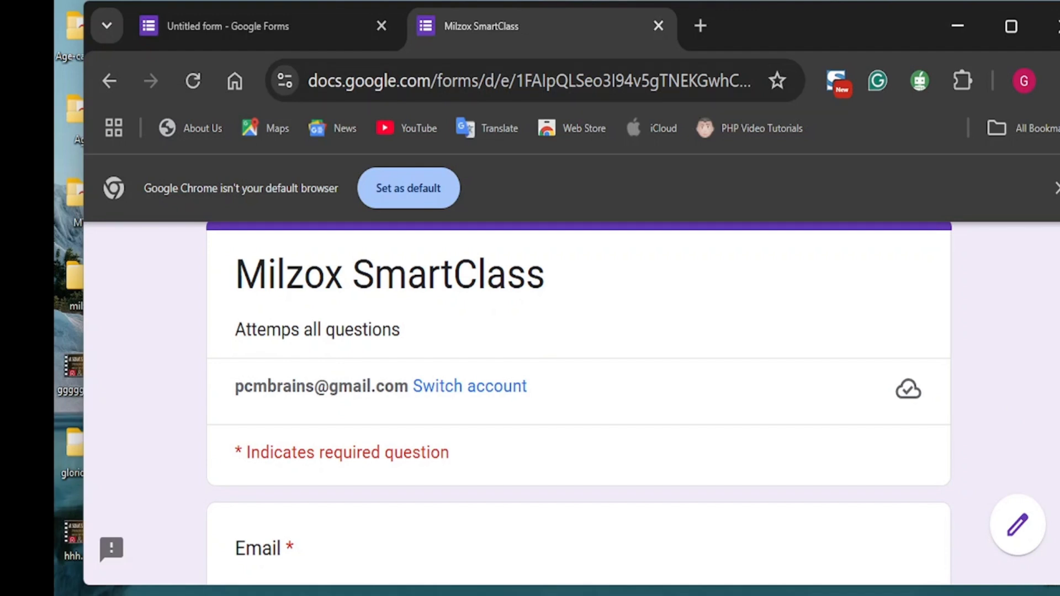
scroll(578, 403, "down", 4)
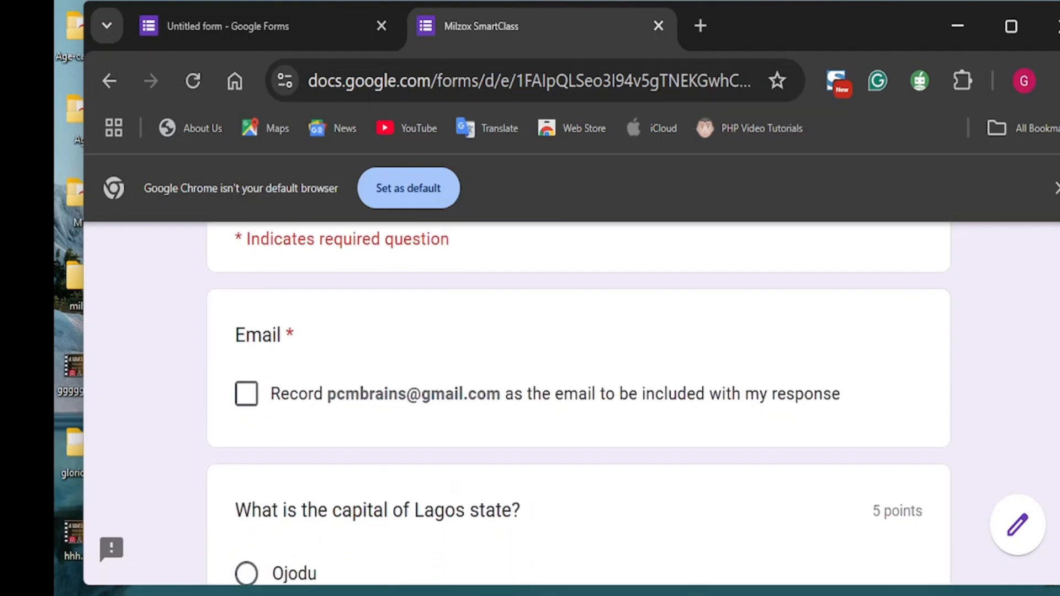
scroll(578, 403, "down", 1)
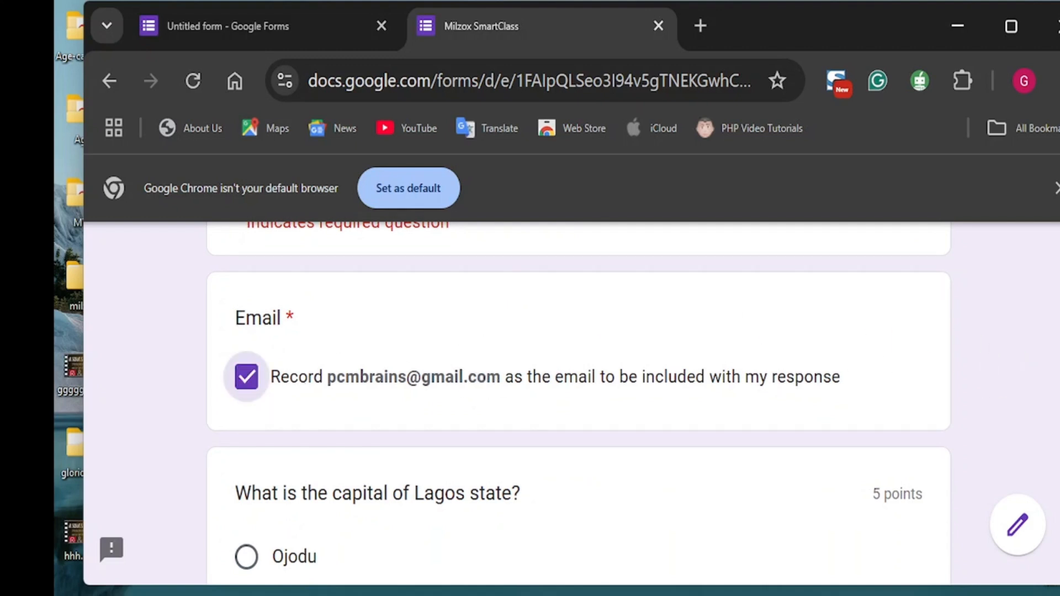
scroll(579, 403, "down", 3)
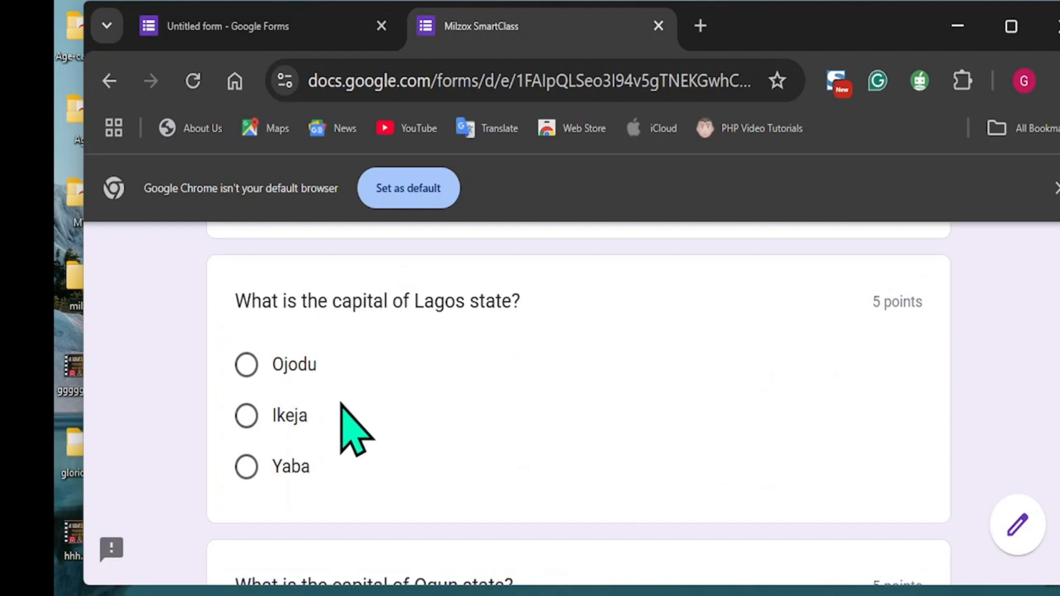
left_click(246, 417)
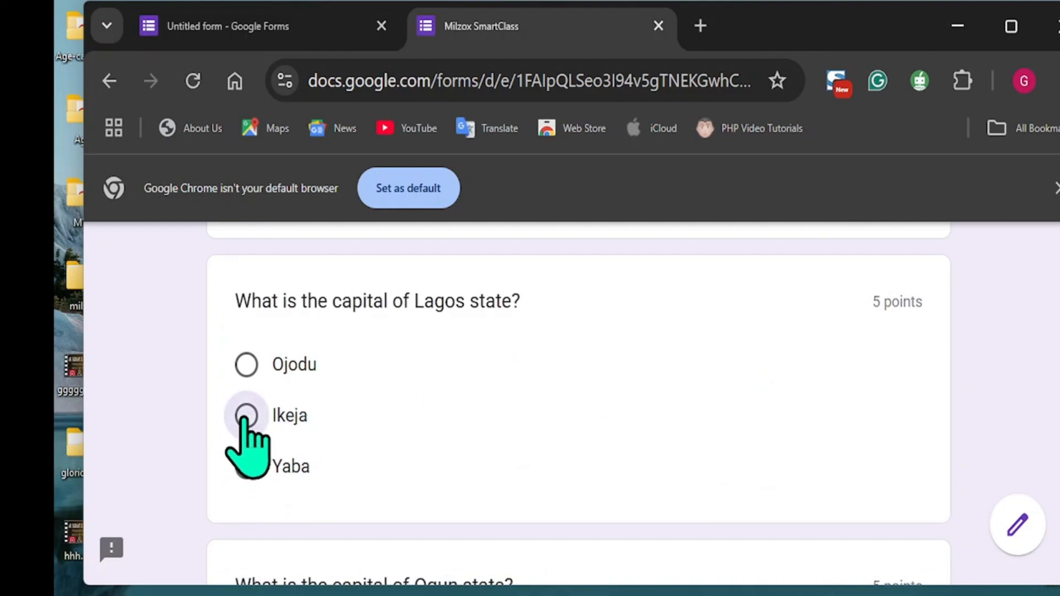
- Answer the Ogun state question with Abeokuta
scroll(578, 408, "down", 7)
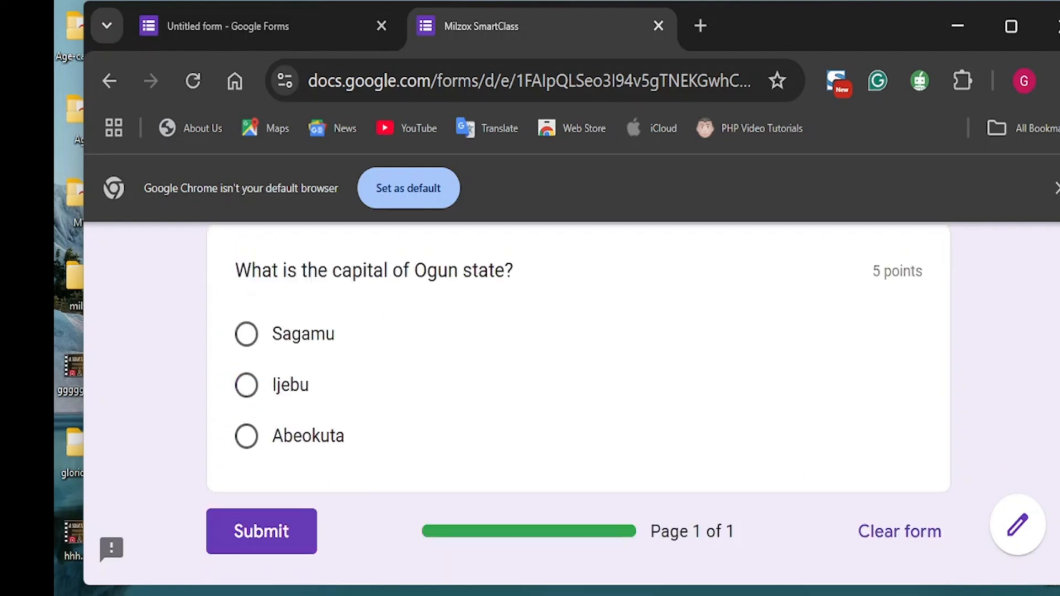
scroll(1052, 463, "down", 2)
scroll(1051, 464, "up", 4)
scroll(1051, 464, "down", 2)
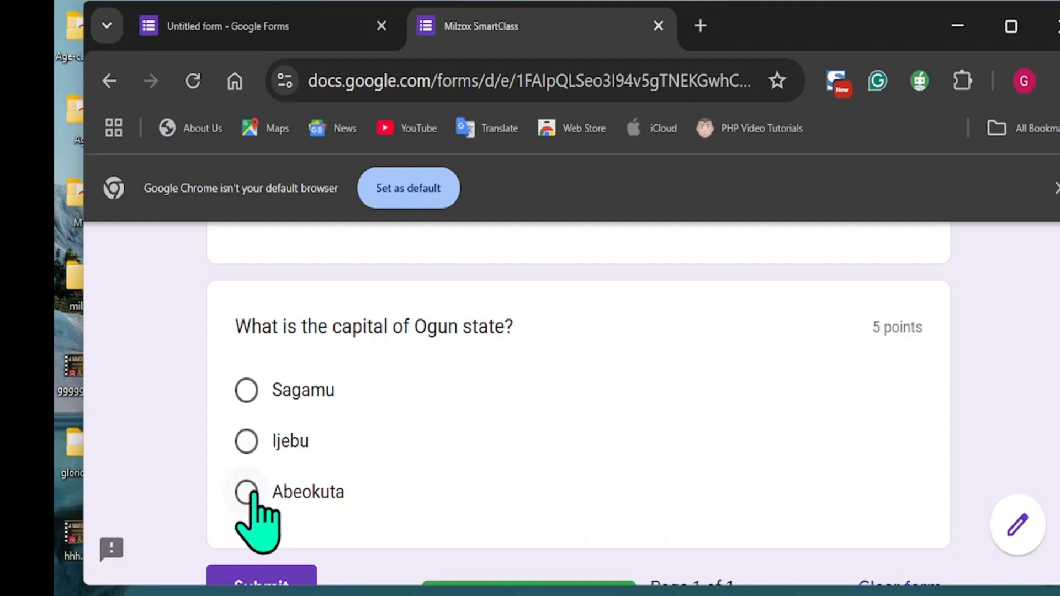
left_click(246, 492)
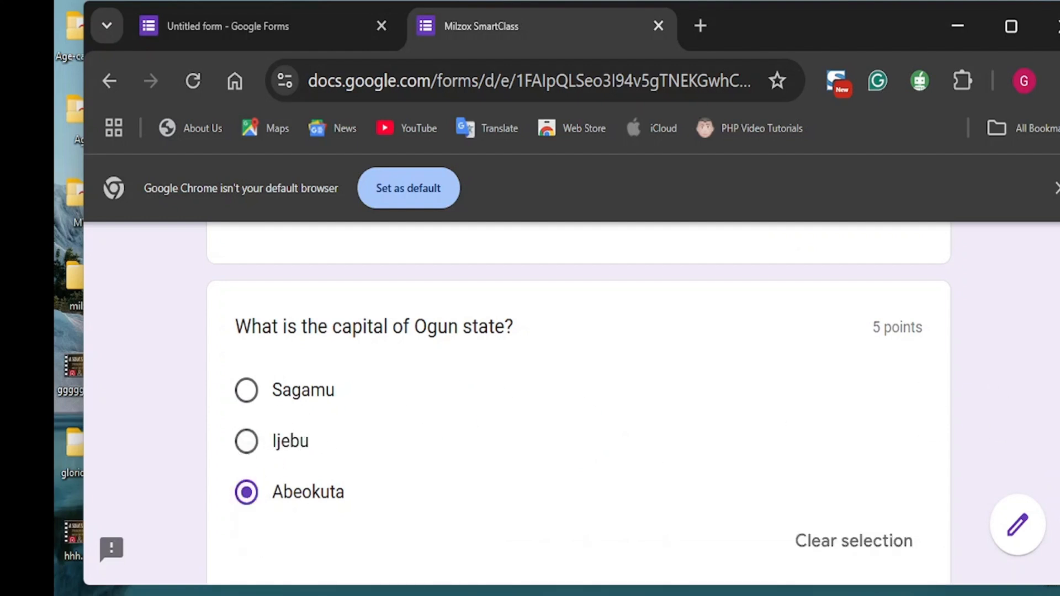
- Submit the completed quiz response and view its score
scroll(578, 403, "down", 5)
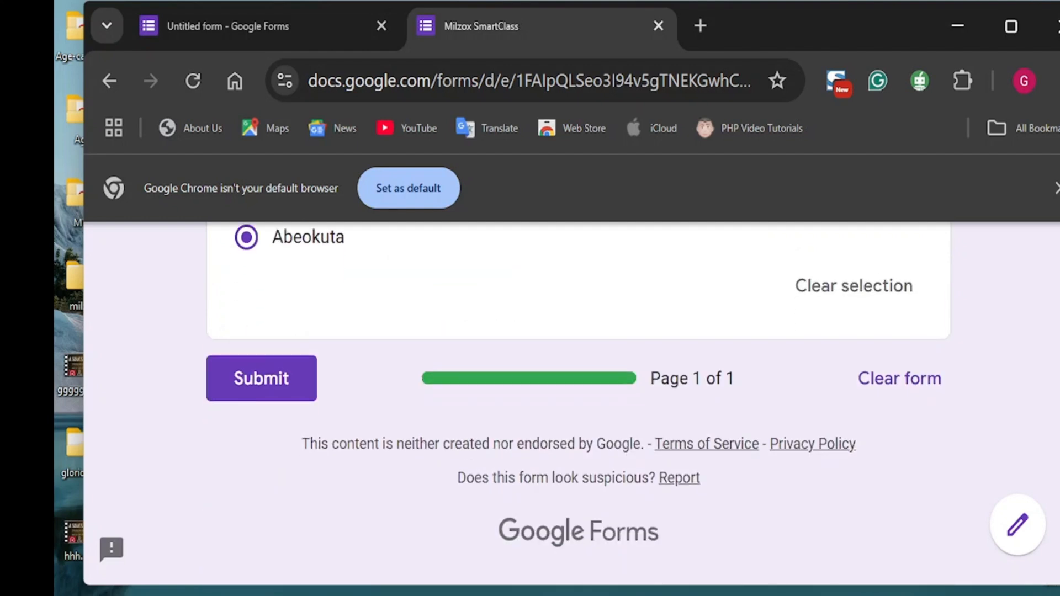
left_click(278, 381)
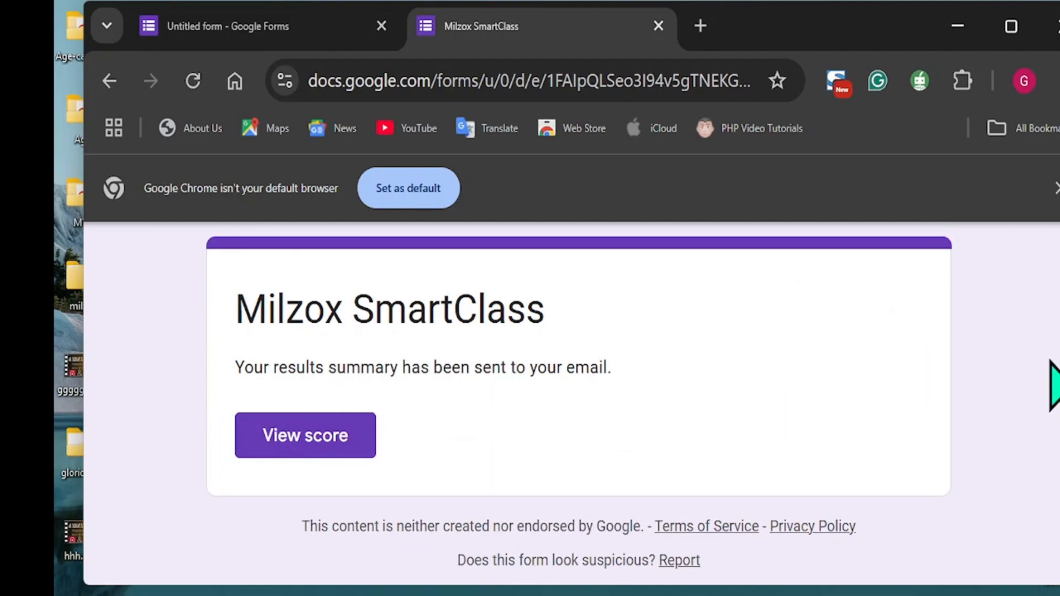
scroll(578, 403, "down", 1)
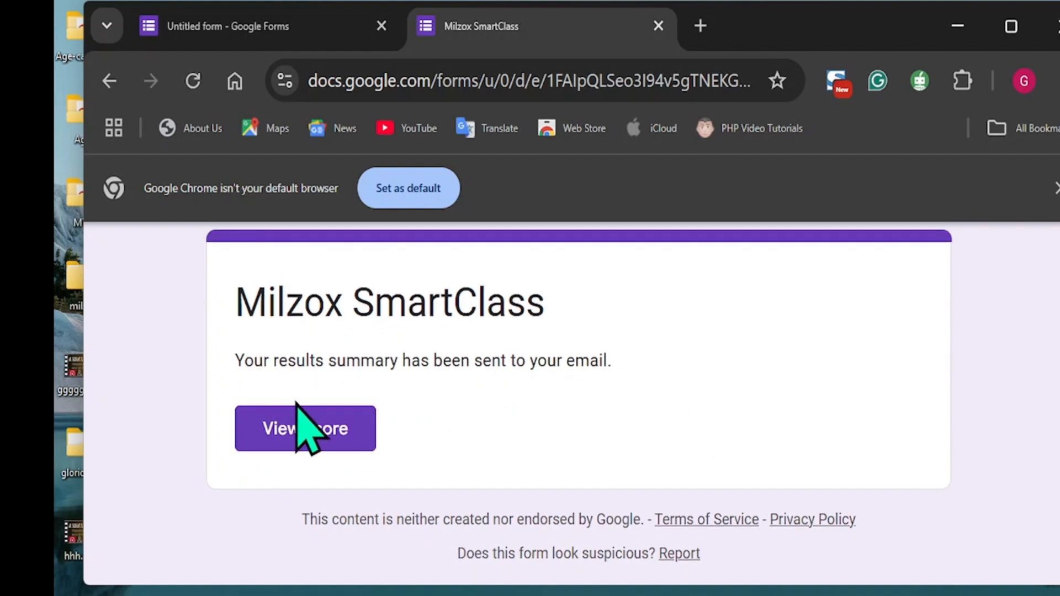
left_click(307, 432)
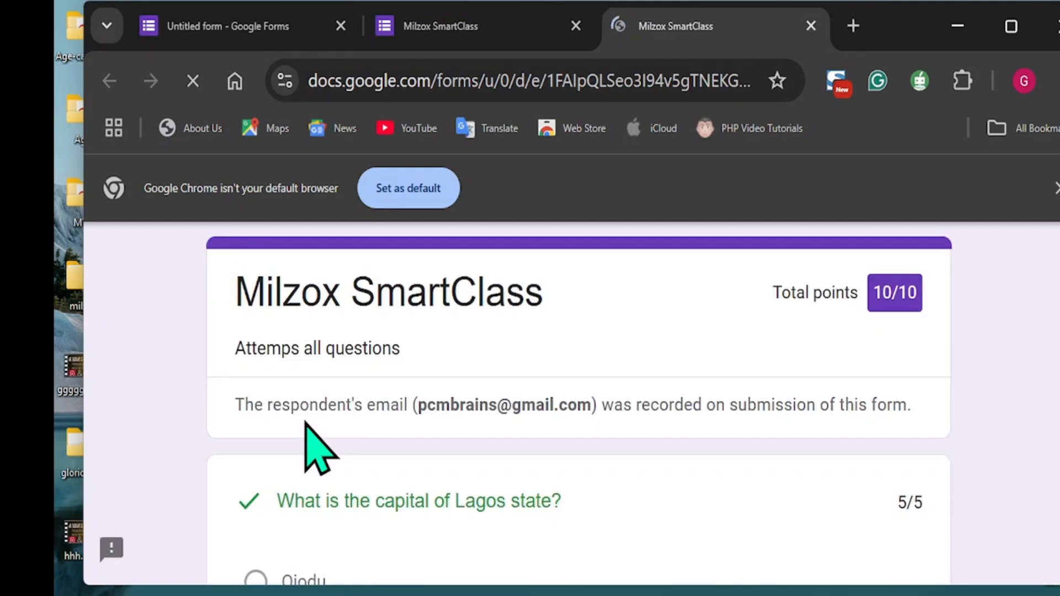